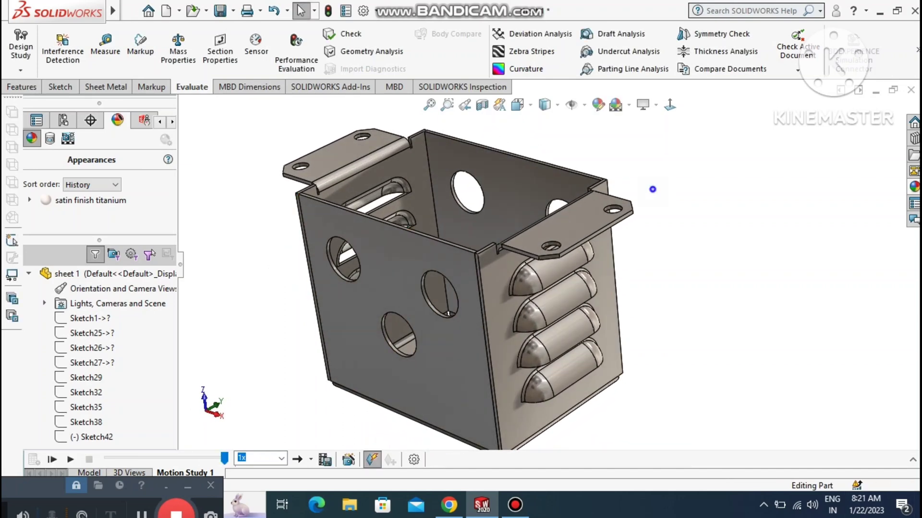
right_click(654, 192)
left_click(677, 249)
left_click_drag(613, 270, 646, 326)
middle_click_drag(638, 430, 638, 423)
left_click(638, 424)
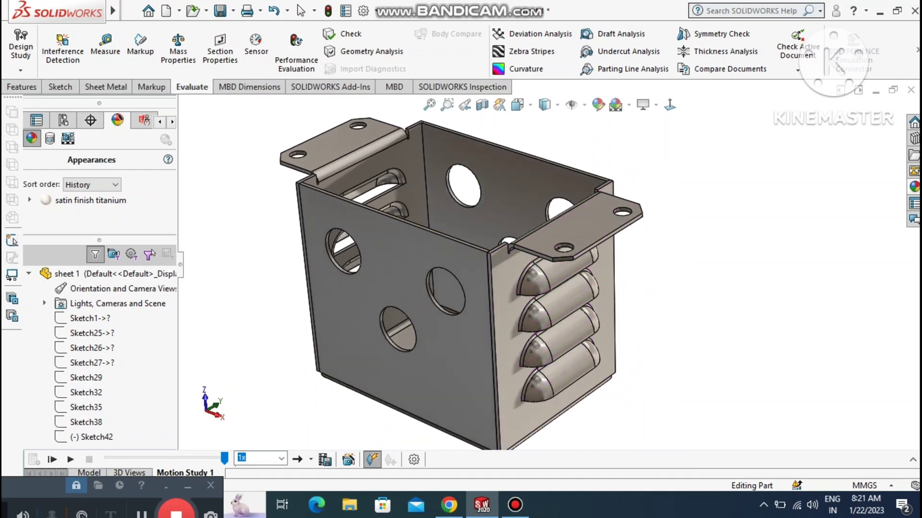
left_click(130, 11)
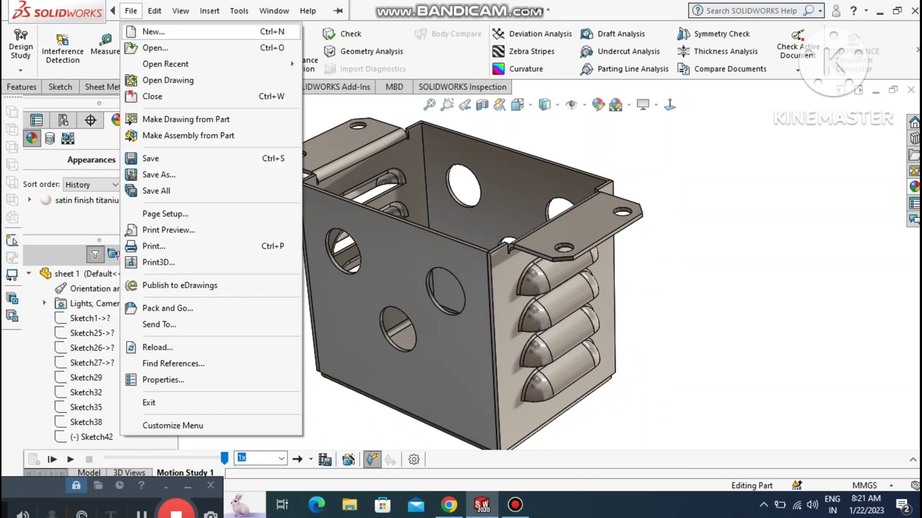
left_click(154, 31)
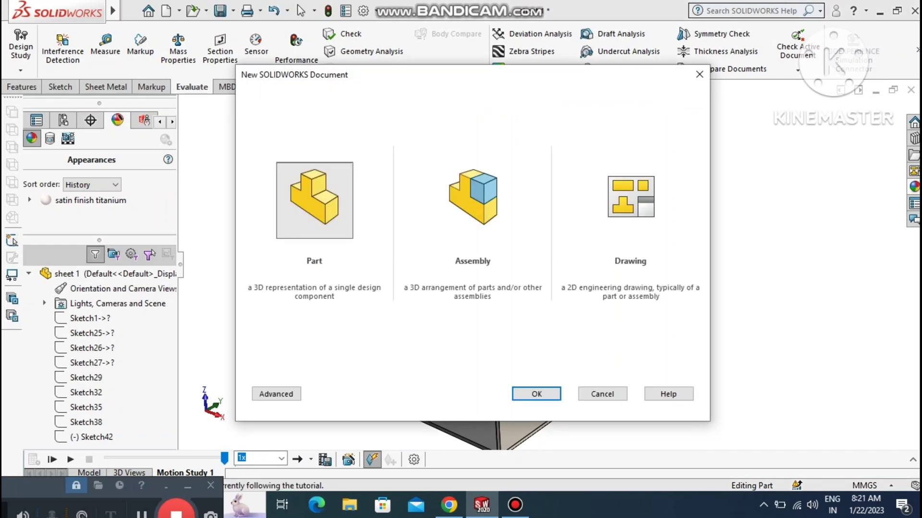
left_click(700, 74)
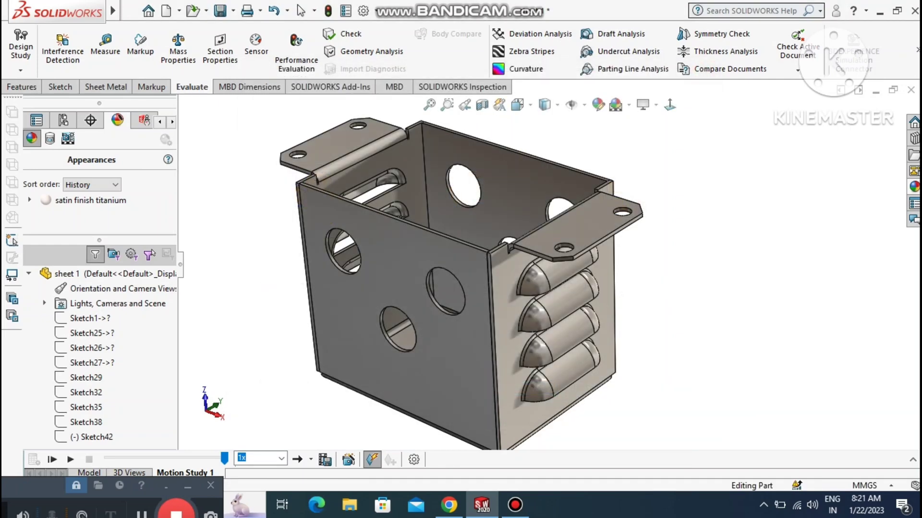
Flatten the louvered sheet metal box, examine the flat pattern from several angles, and return the part to its folded state.
left_click(105, 86)
left_click(595, 68)
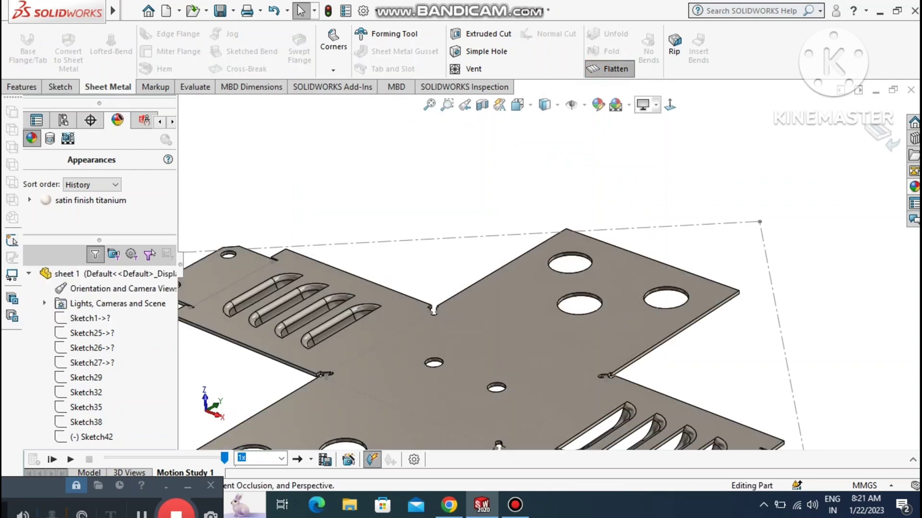
left_click(670, 105)
scroll(596, 166, "down", 3)
middle_click_drag(552, 216, 682, 183)
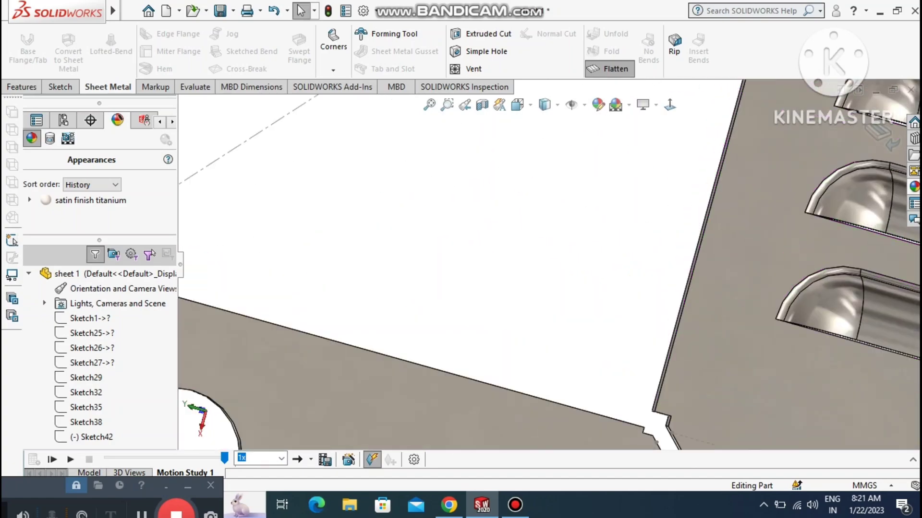
left_click(429, 105)
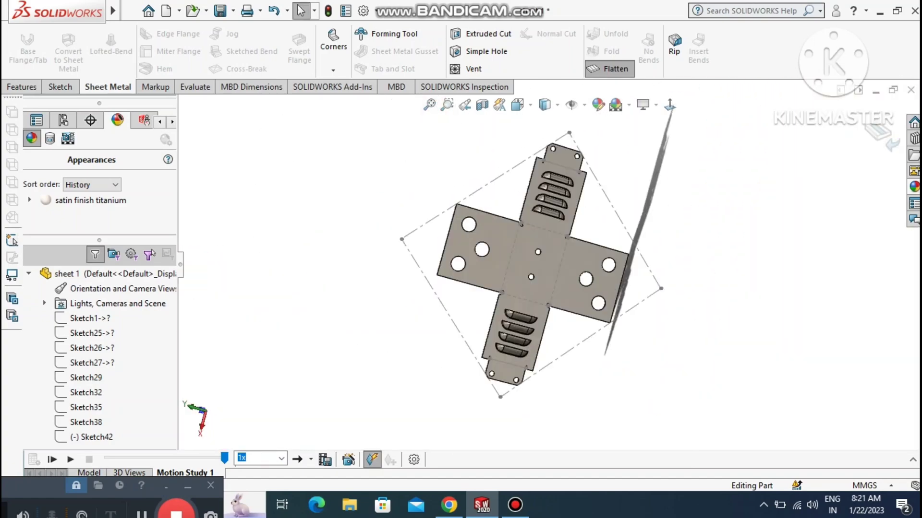
middle_click_drag(585, 279, 583, 240)
scroll(591, 245, "down", 4)
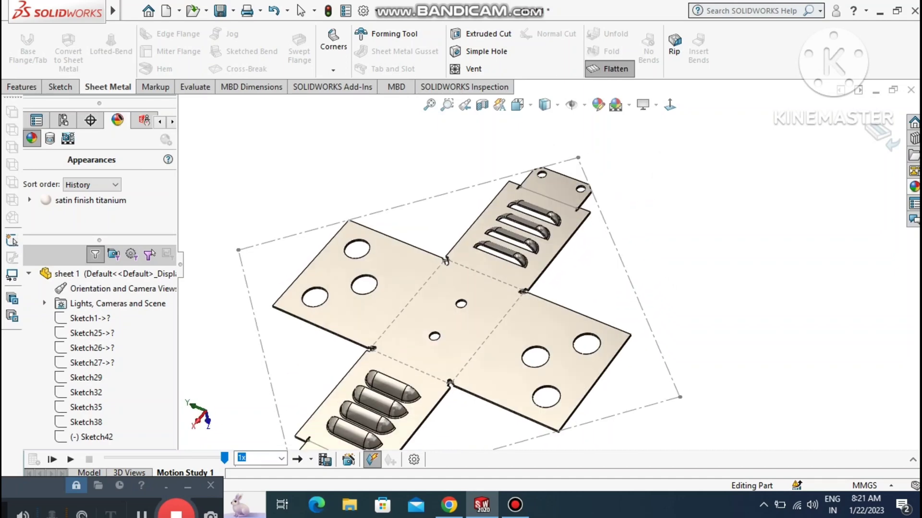
scroll(569, 273, "up", 1)
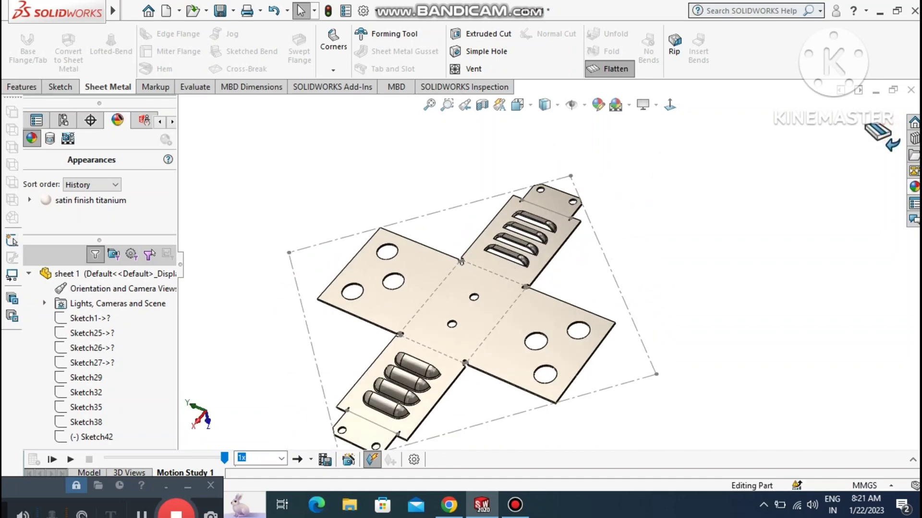
mouse_move(666, 279)
left_mouse_down()
mouse_move(625, 322)
mouse_move(583, 344)
left_mouse_up()
scroll(563, 250, "up", 1)
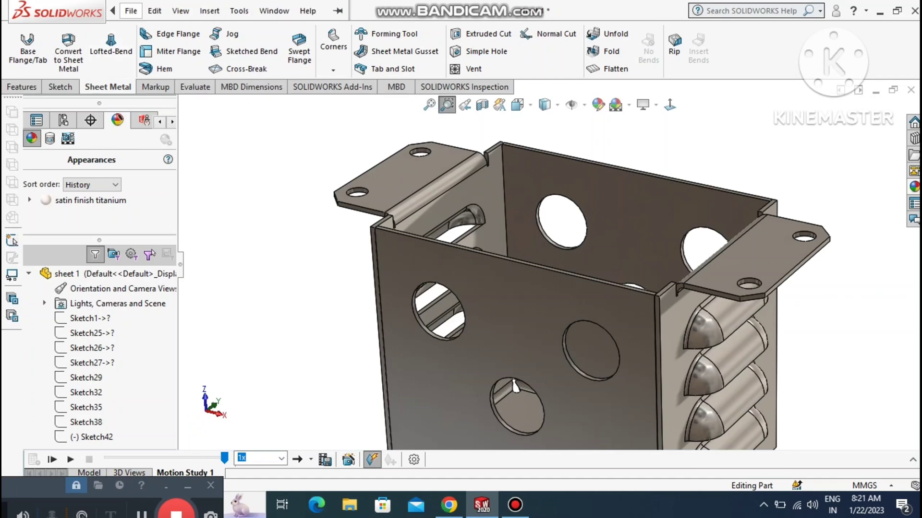
Create a new part document and change its scene to a plain white background.
left_click(130, 10)
left_click(139, 31)
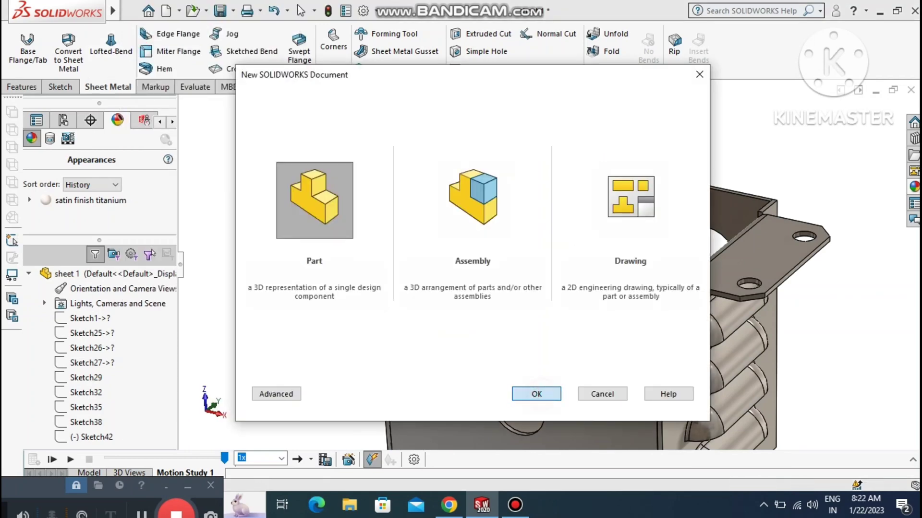
key("Return")
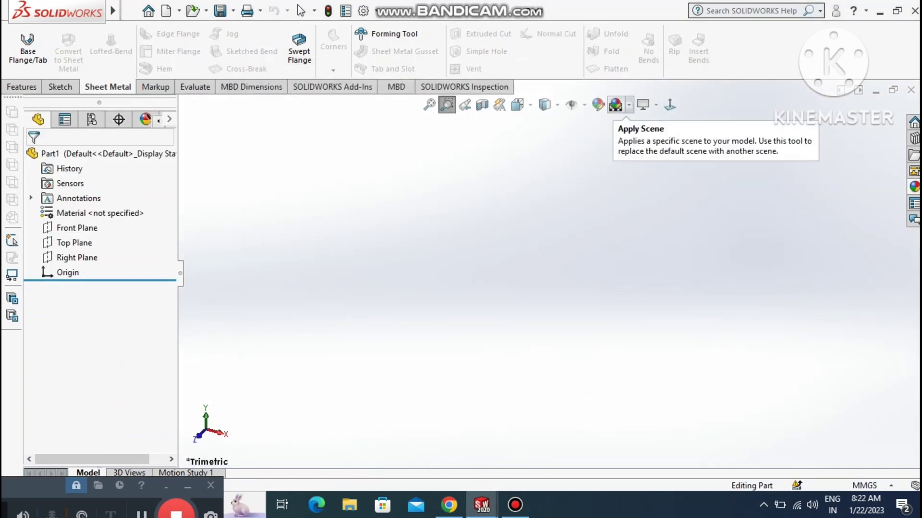
left_click(629, 105)
left_click(632, 139)
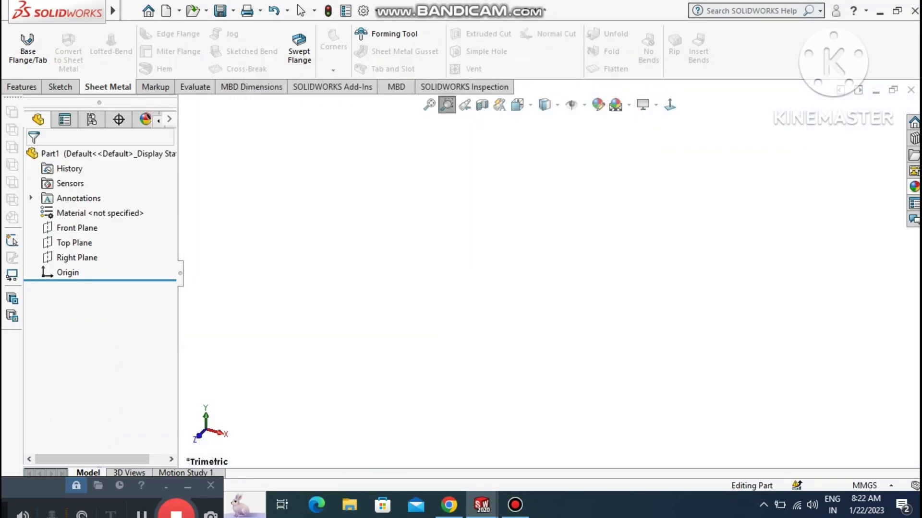
Start a sketch on the Top Plane and draw a center rectangle about 137 mm high, centred on the origin.
right_click(70, 243)
left_click(80, 221)
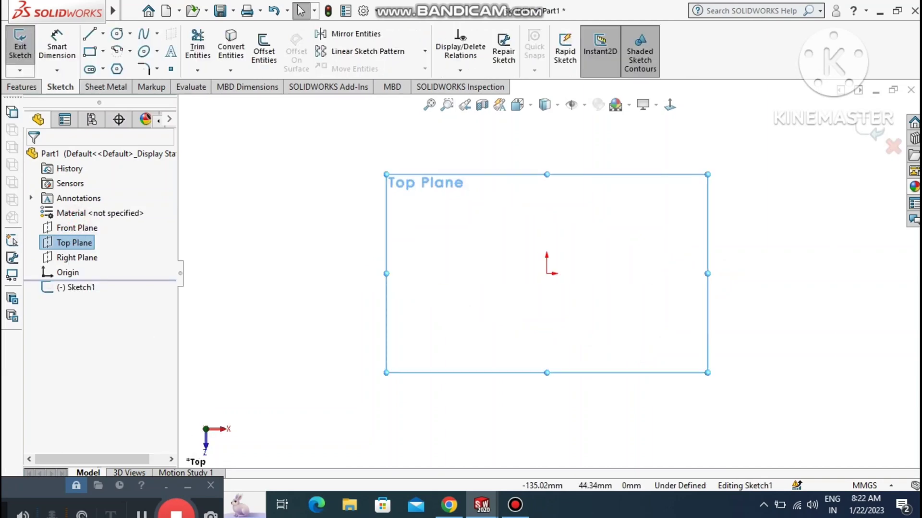
left_click(294, 139)
left_click(103, 51)
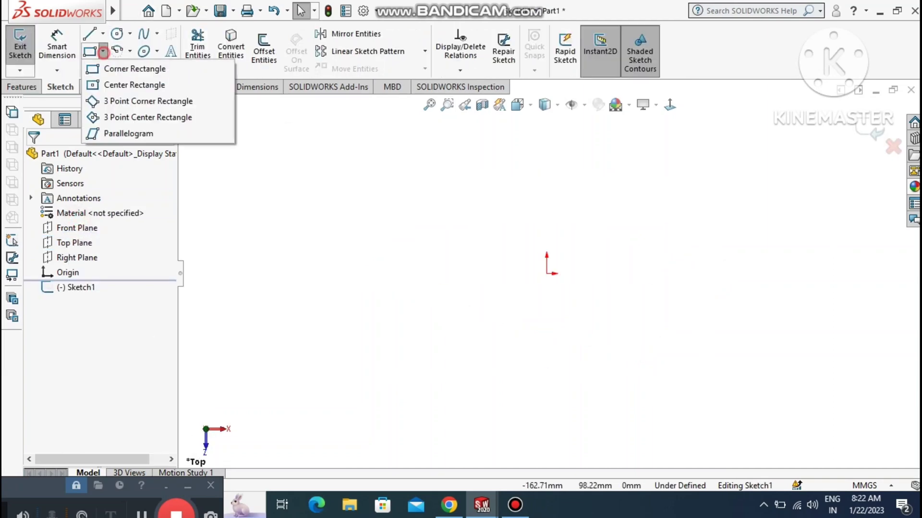
left_click(122, 84)
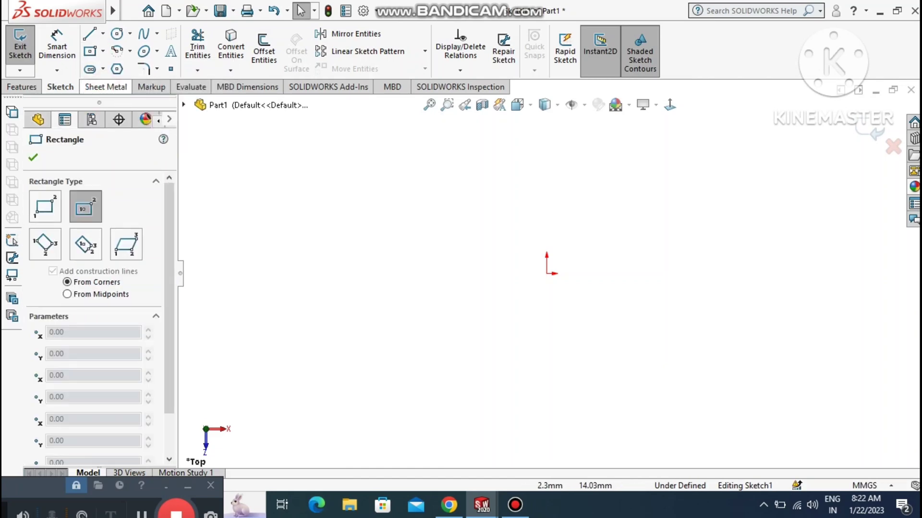
left_click(546, 273)
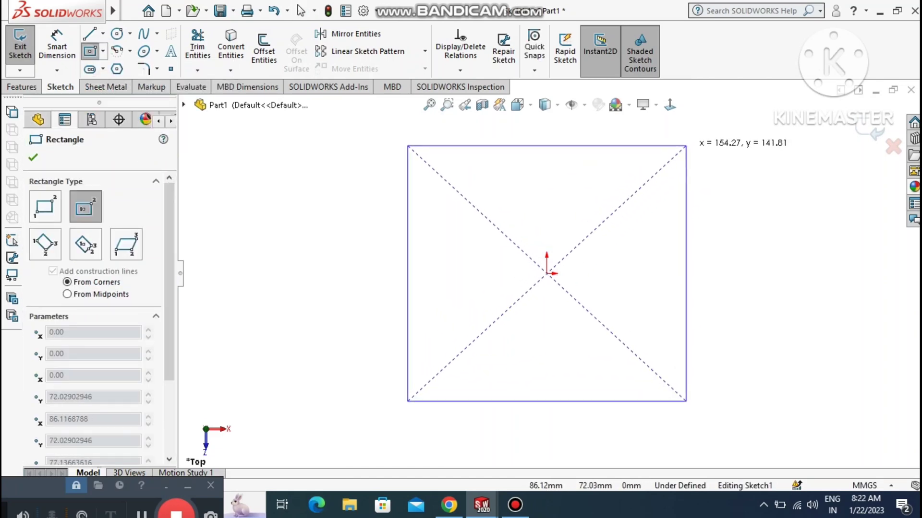
left_click(730, 150)
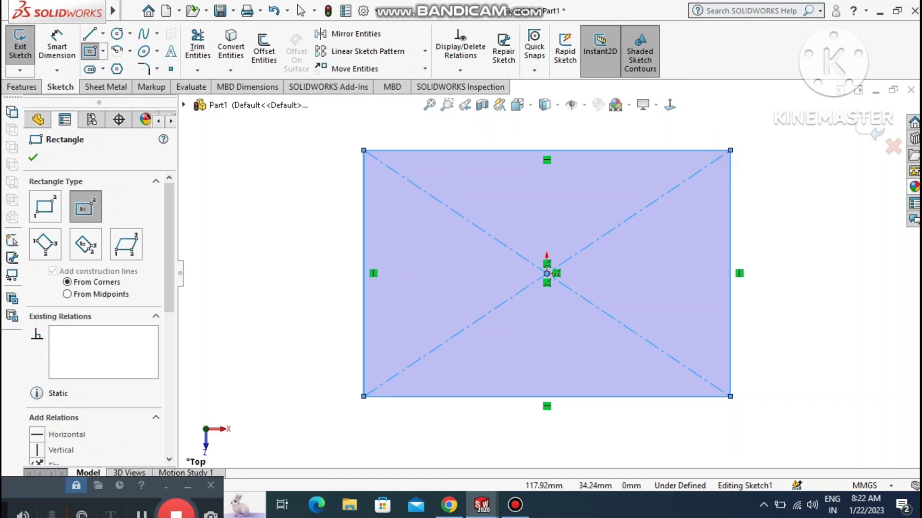
key("Escape")
Dimension the rectangle's right vertical side with Smart Dimension and set its length to 56.03 mm.
left_click(57, 50)
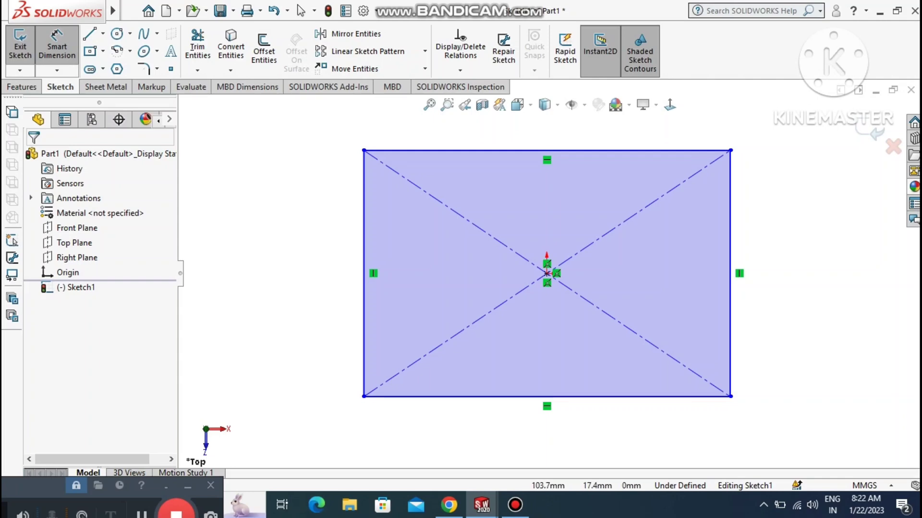
left_click(730, 243)
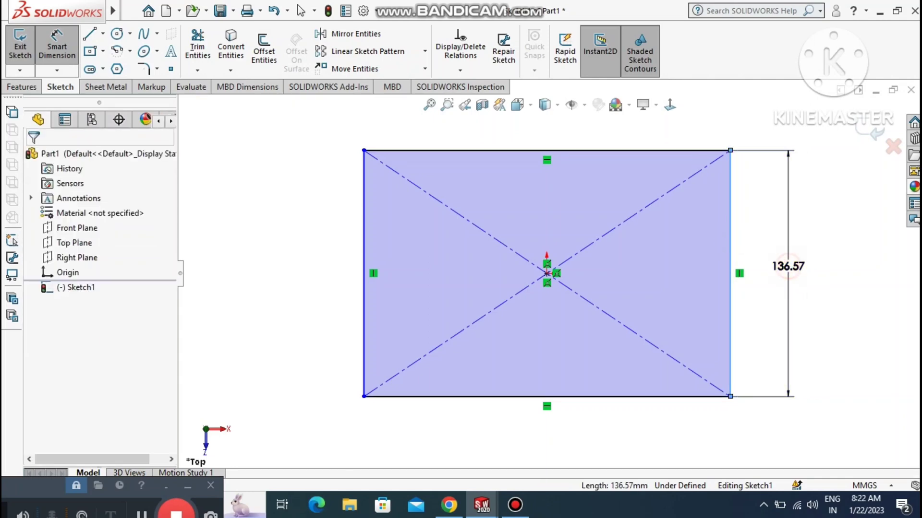
left_click(788, 267)
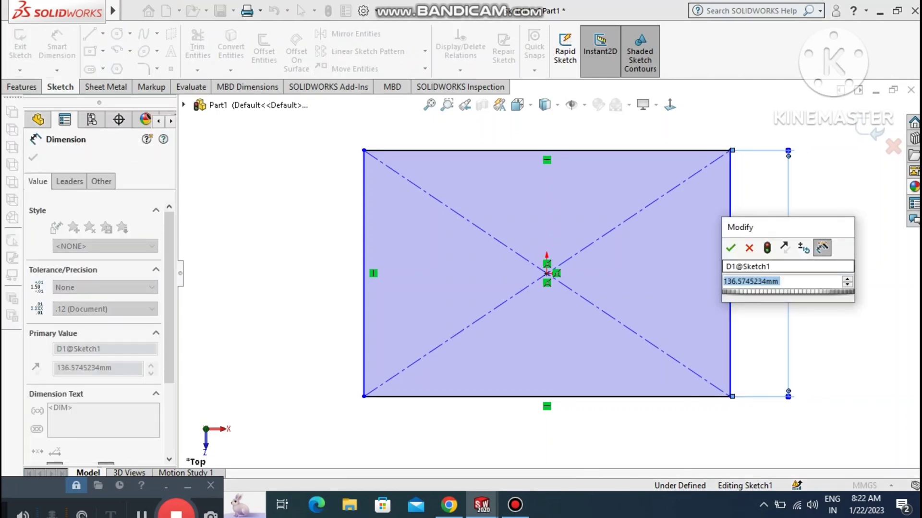
type("56")
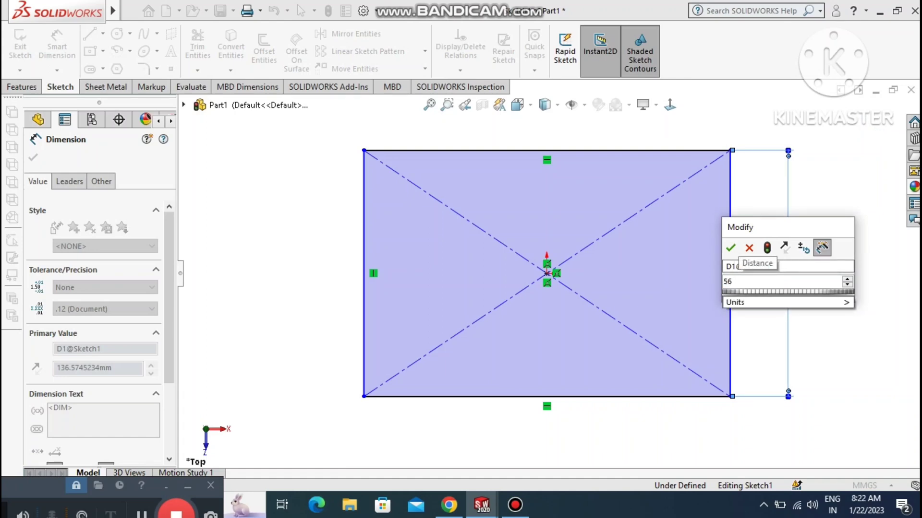
type(".0")
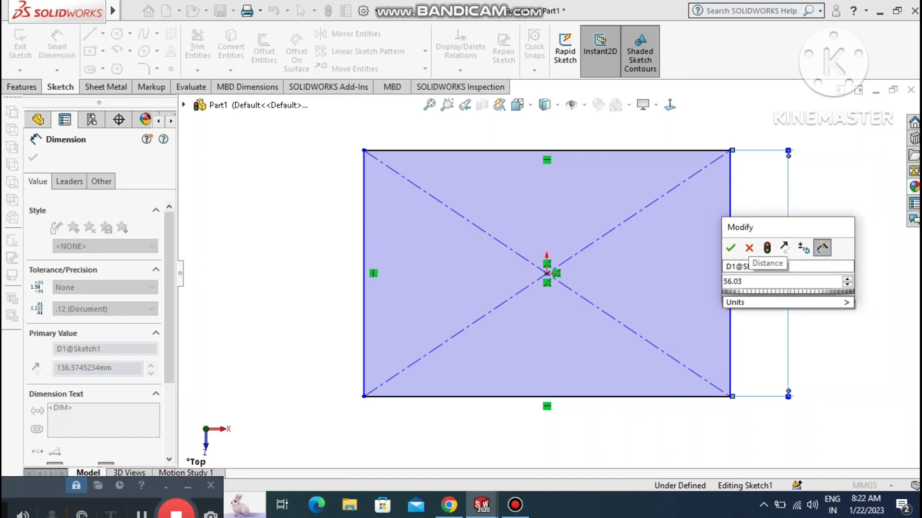
type("3")
key("Return")
key("Escape")
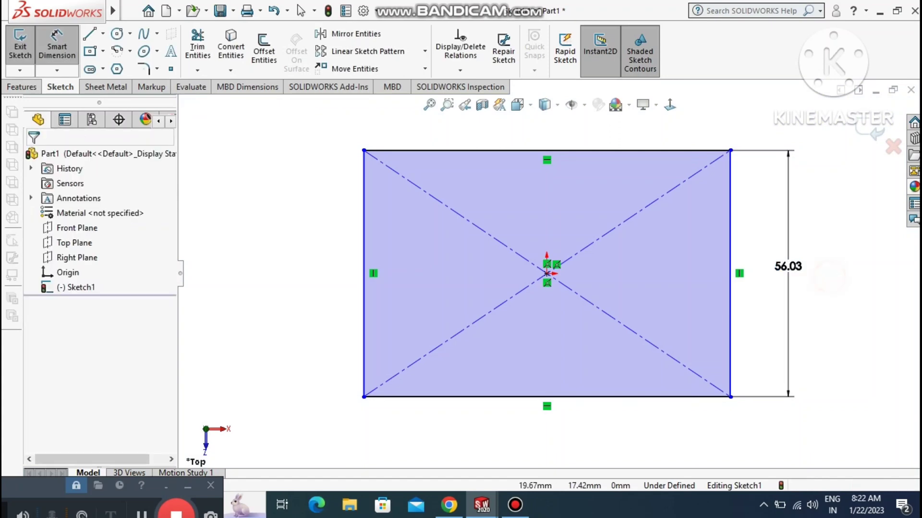
Dimension the rectangle's upper horizontal side and set its length to 77.48 mm.
left_click(582, 150)
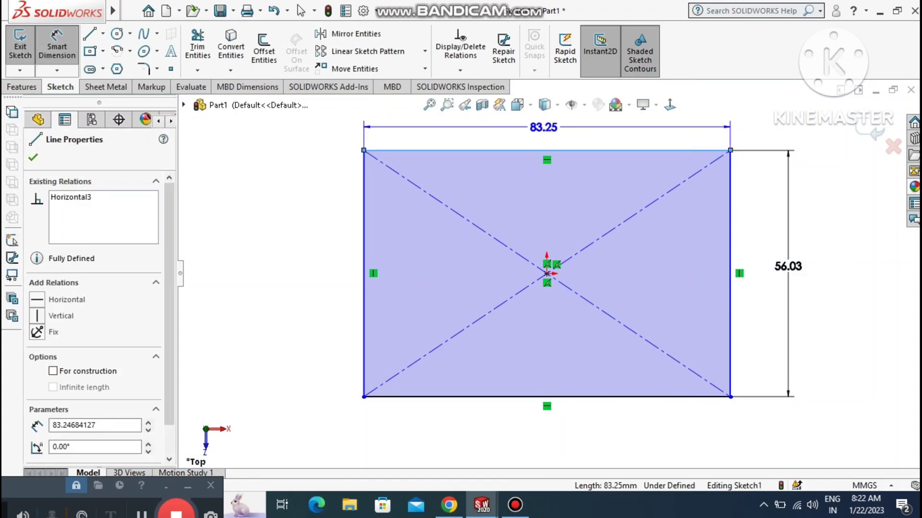
left_click(540, 128)
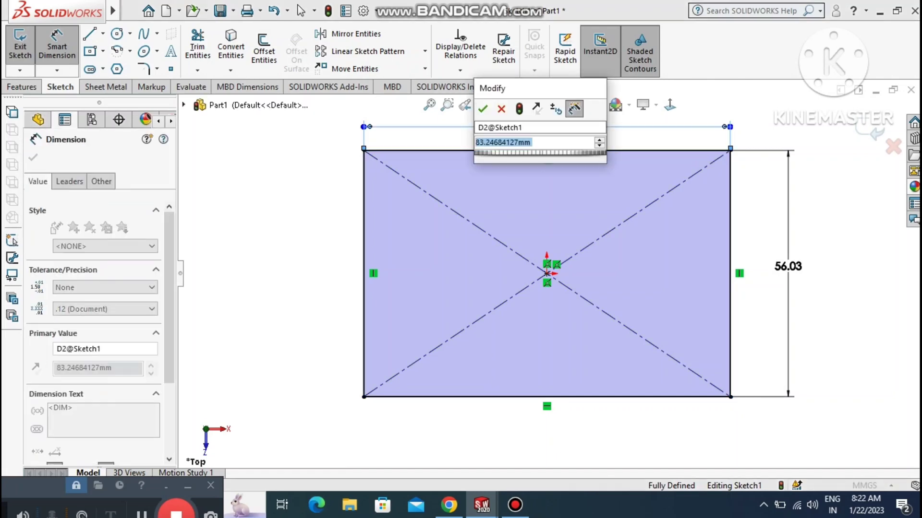
type("77")
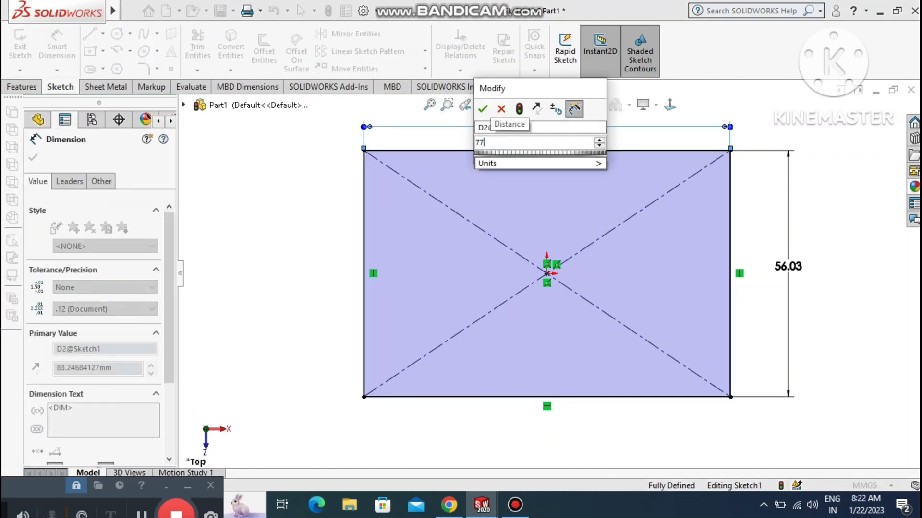
type(".")
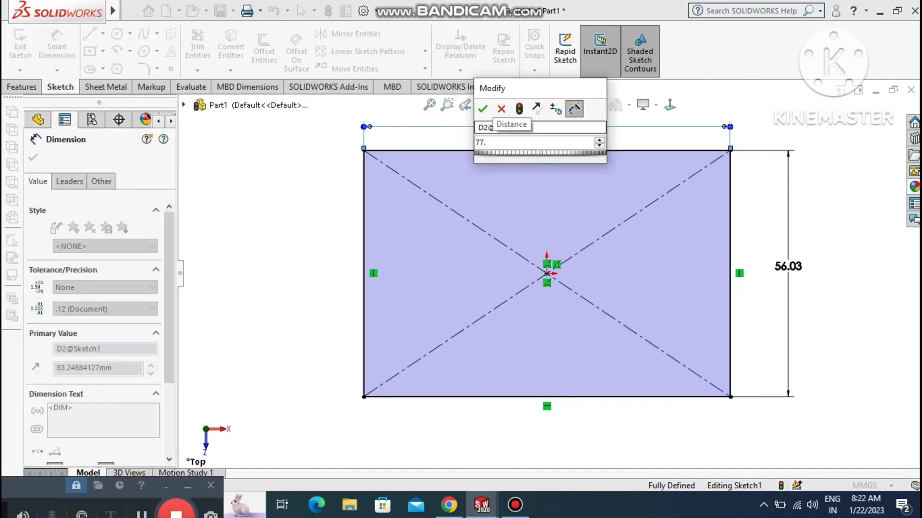
type("48")
key("Return")
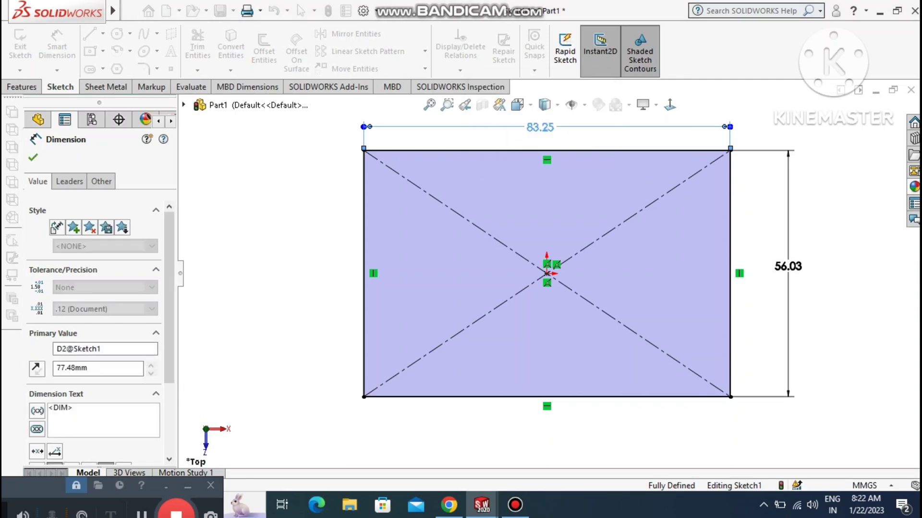
left_click(302, 201)
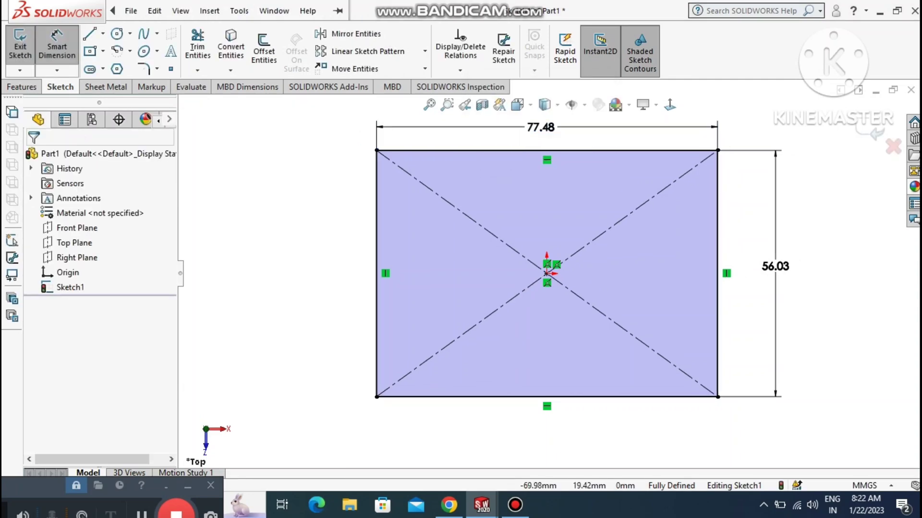
Sketch two circles level with the origin, centred about 22.5 mm left and 23.8 mm right, the right one about 4.6 mm in radius.
left_click(117, 34)
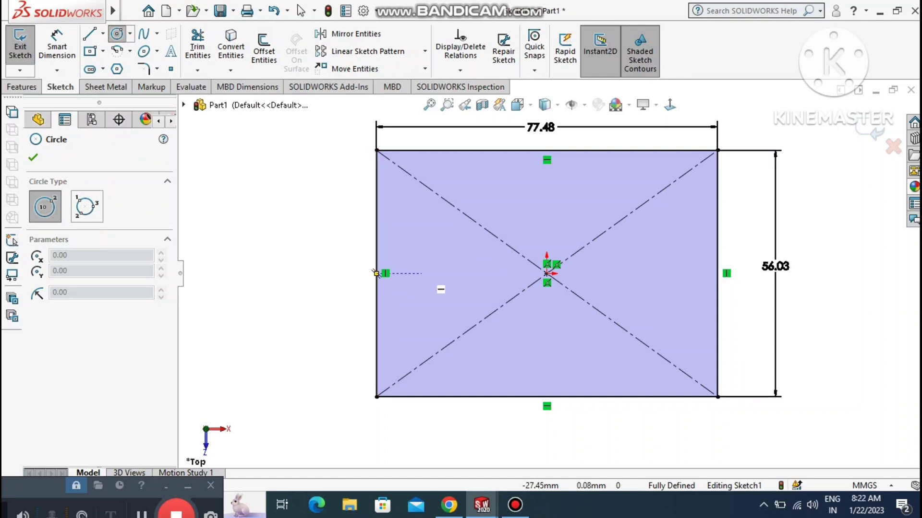
left_click(448, 274)
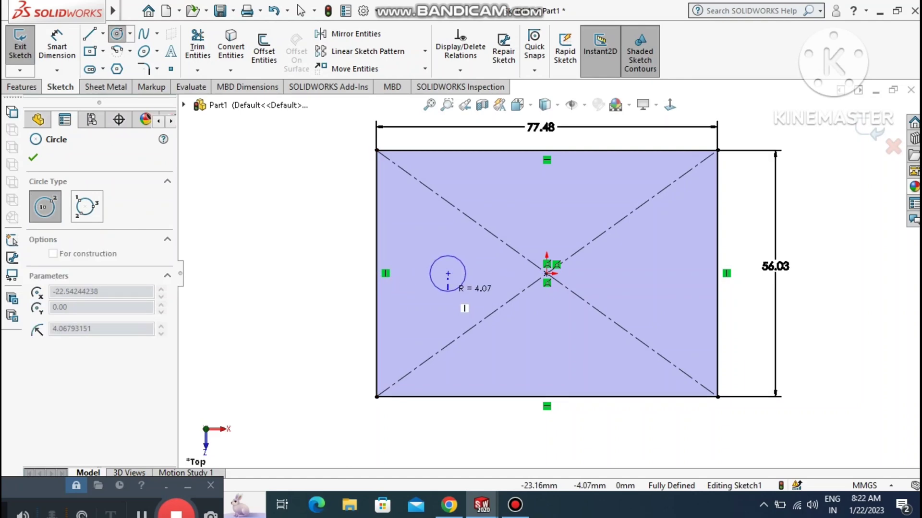
left_click(445, 290)
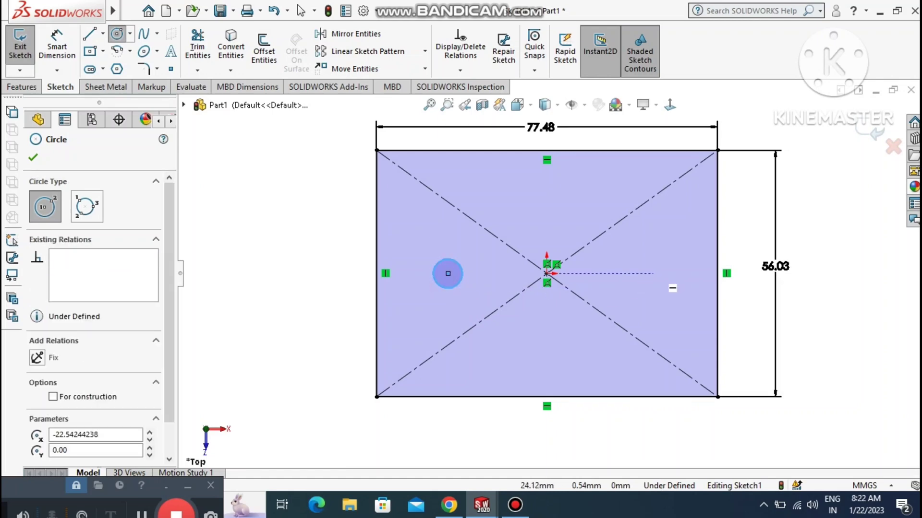
left_click(651, 274)
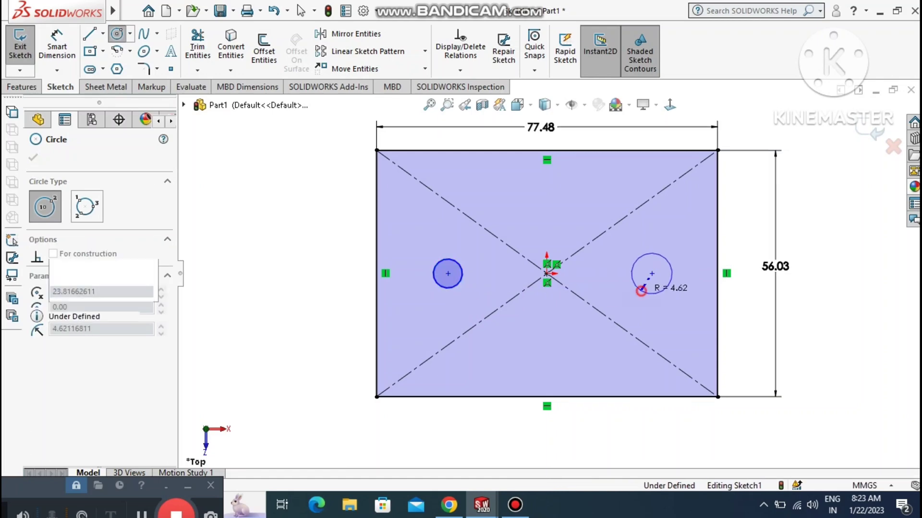
left_click(638, 288)
key("Escape")
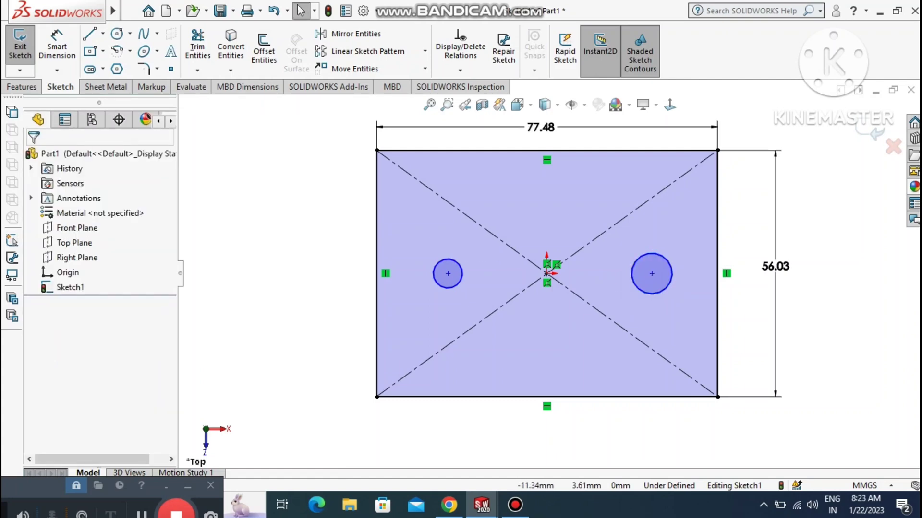
Dimension the left circle with Smart Dimension and set its diameter to 6 mm.
left_click(57, 46)
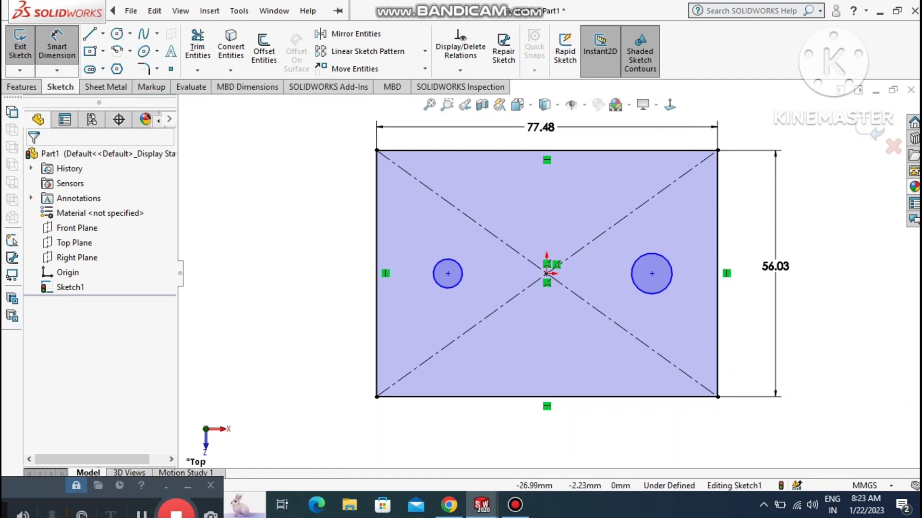
left_click(435, 281)
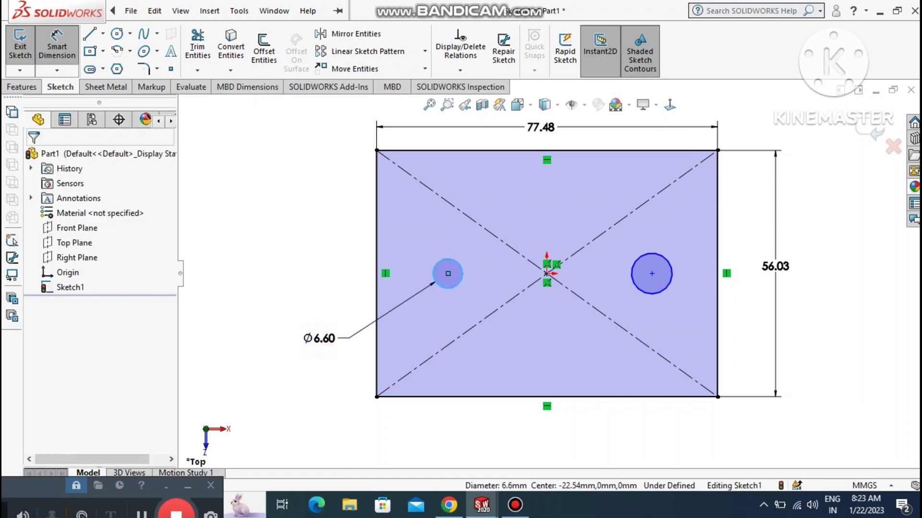
left_click(336, 339)
type("8")
key("Return")
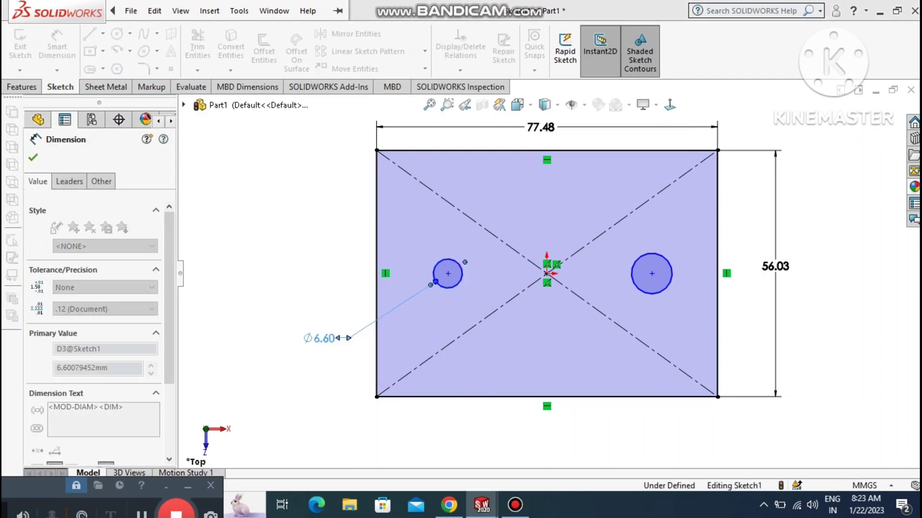
left_click(274, 264)
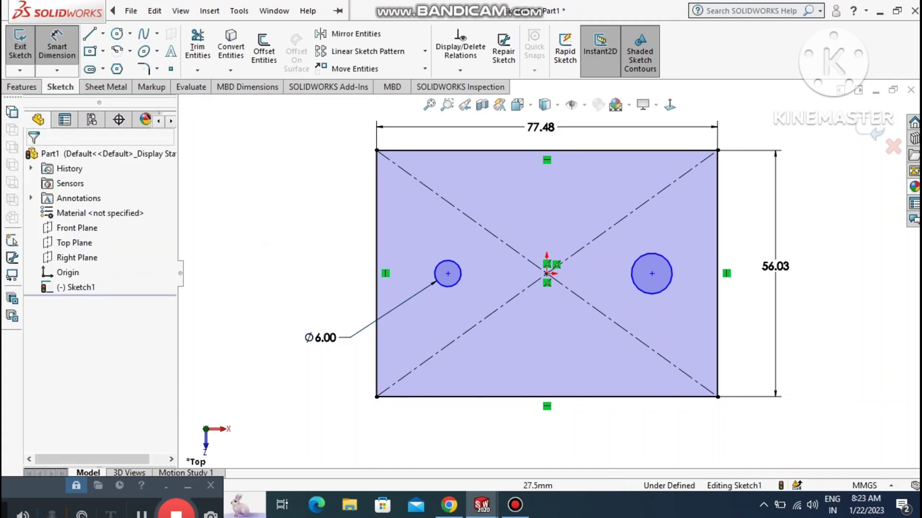
Dimension the right circle and set its diameter to 6 mm.
left_click(662, 292)
left_click(661, 292)
left_click(813, 362)
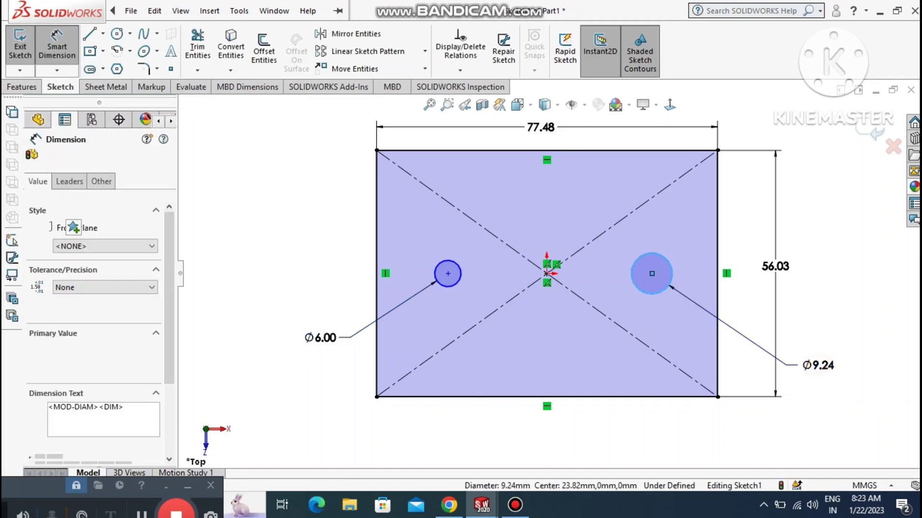
type("6")
key("Return")
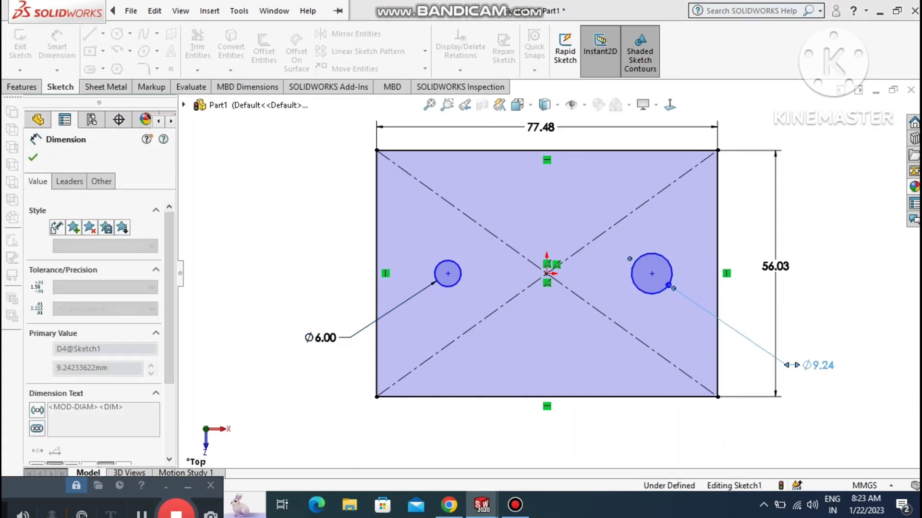
key("Escape")
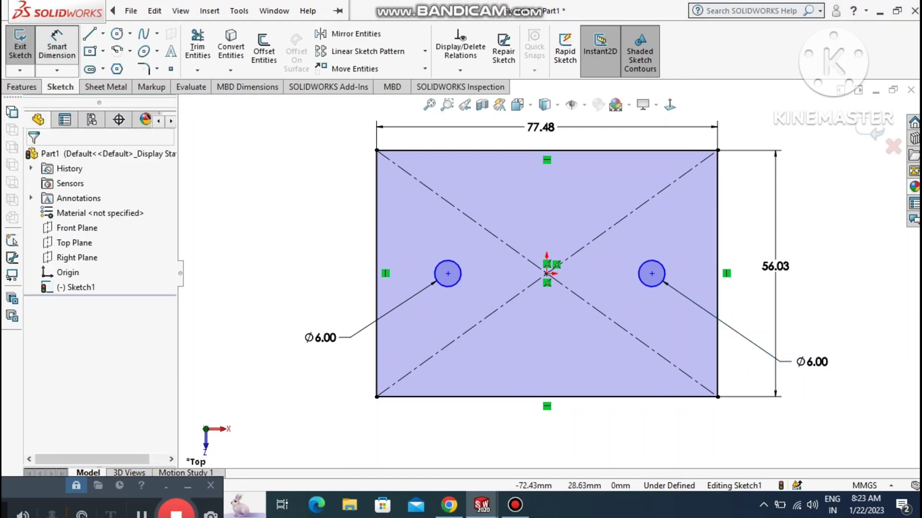
Dimension the distance from the rectangle's left side to the left circle's centre and set it to 25.36 mm.
left_click(376, 211)
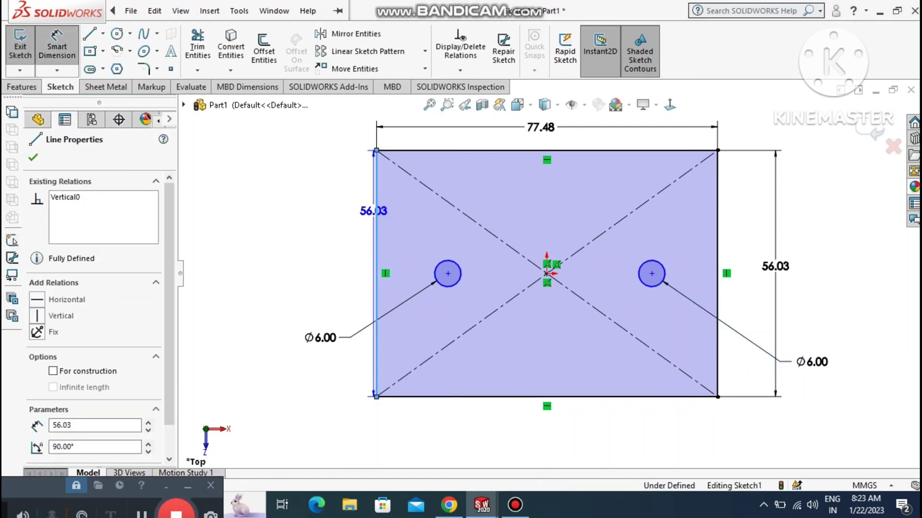
left_click(448, 273)
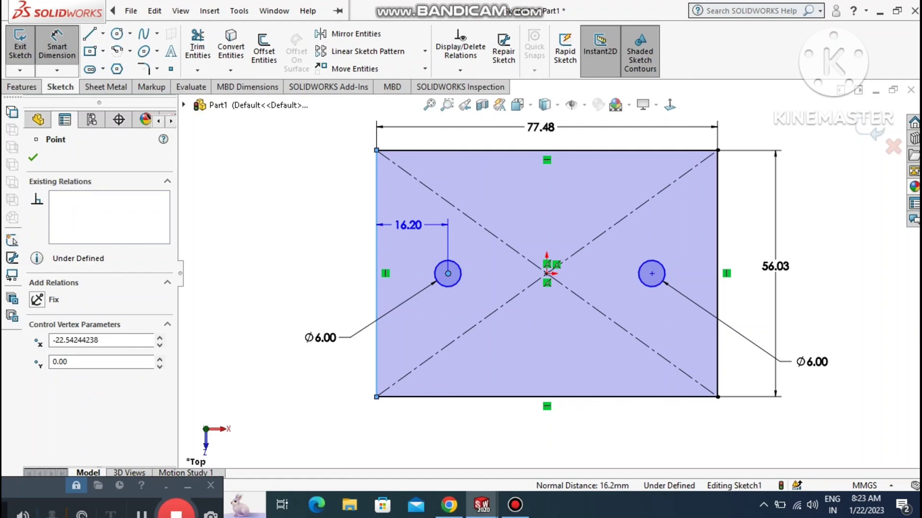
left_click(408, 226)
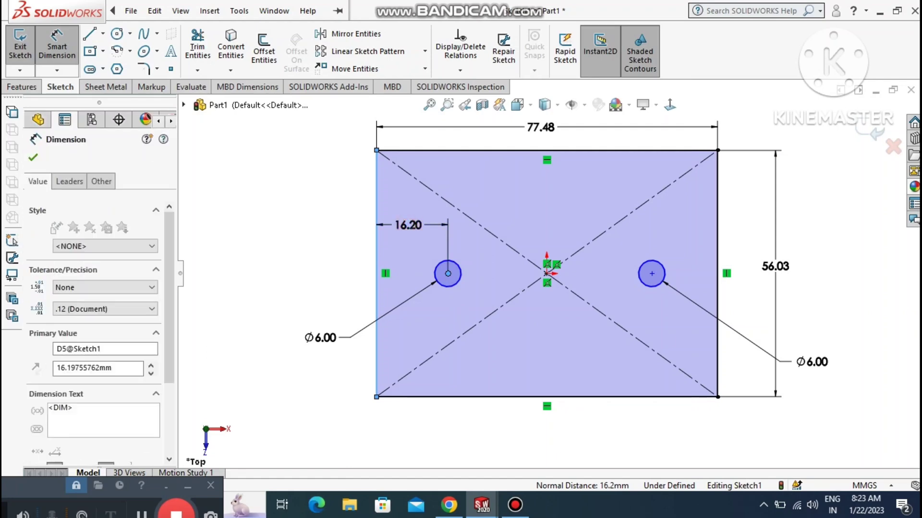
type("25")
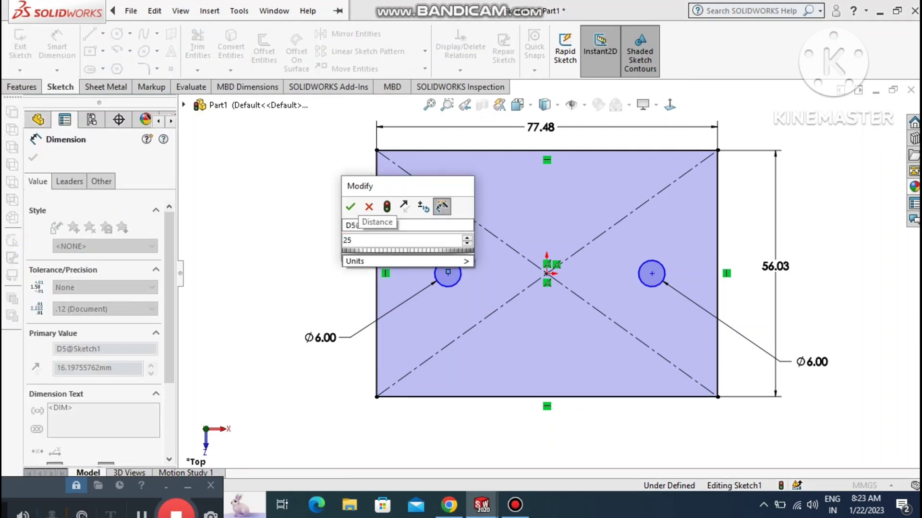
type(".36")
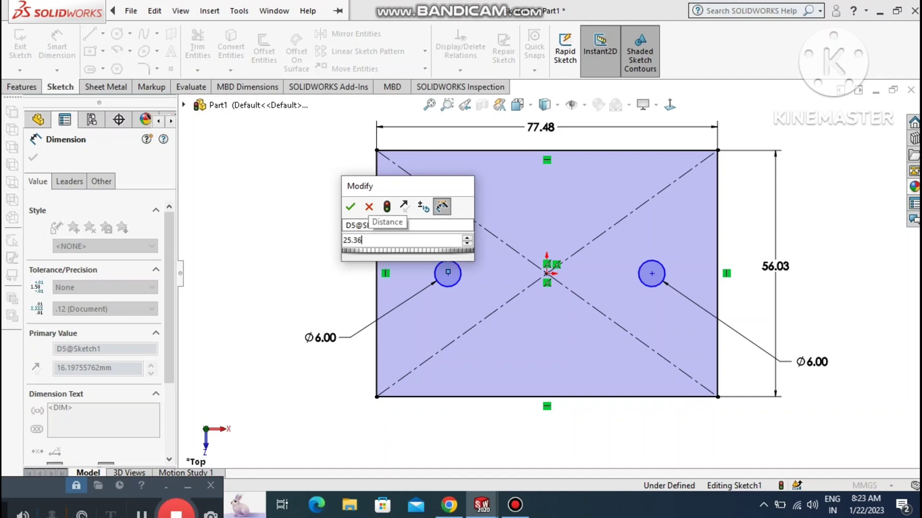
key("Return")
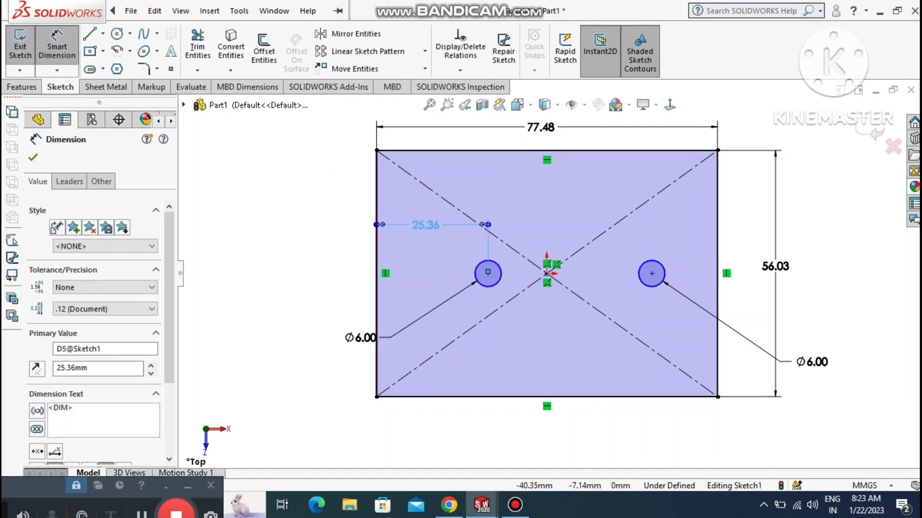
left_click(825, 245)
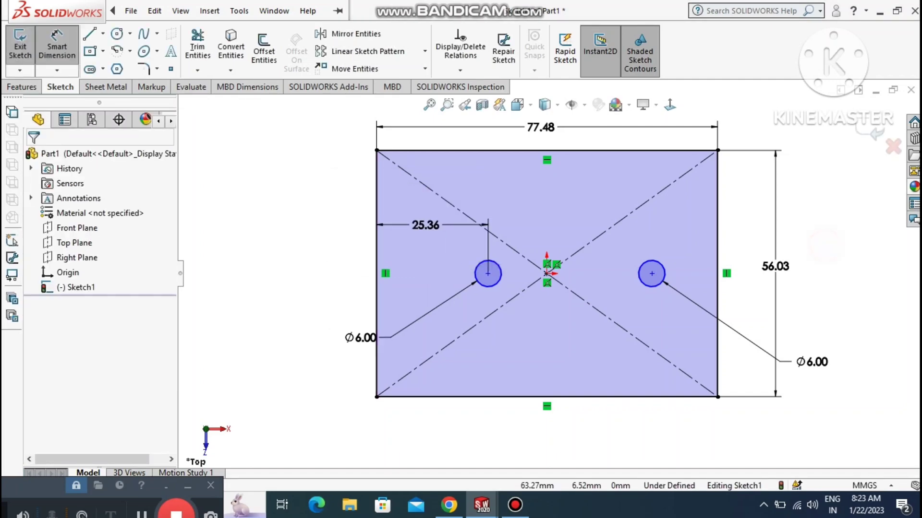
Dimension the distance from the right circle's centre to the rectangle's right side and set it to 25.36 mm.
left_click(651, 274)
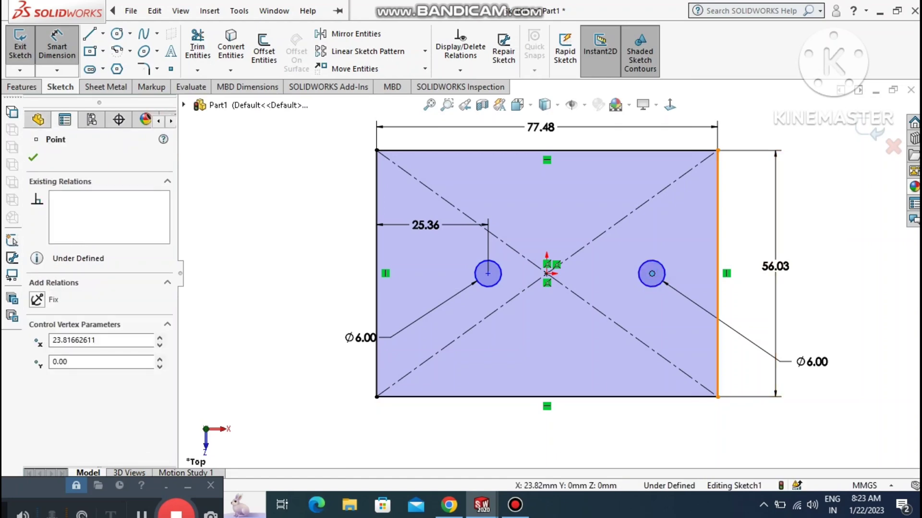
left_click(718, 239)
left_click(685, 222)
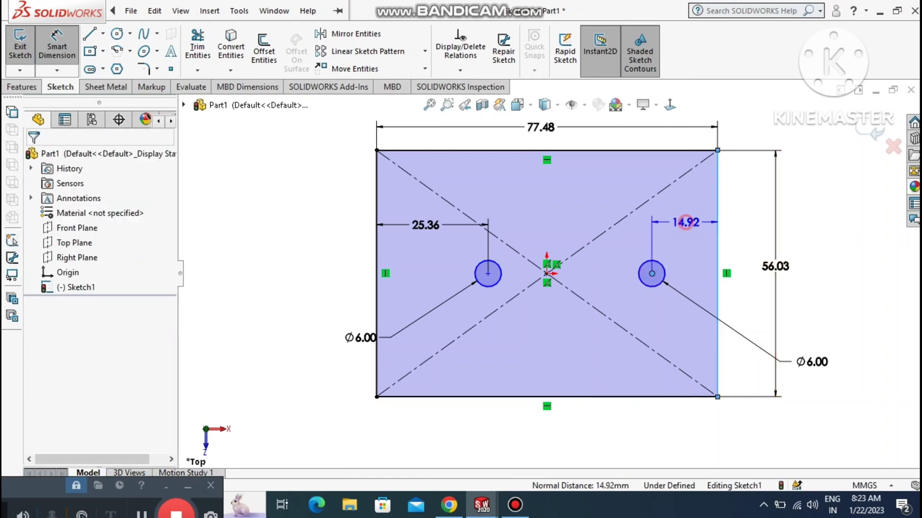
left_click(686, 222)
type("2")
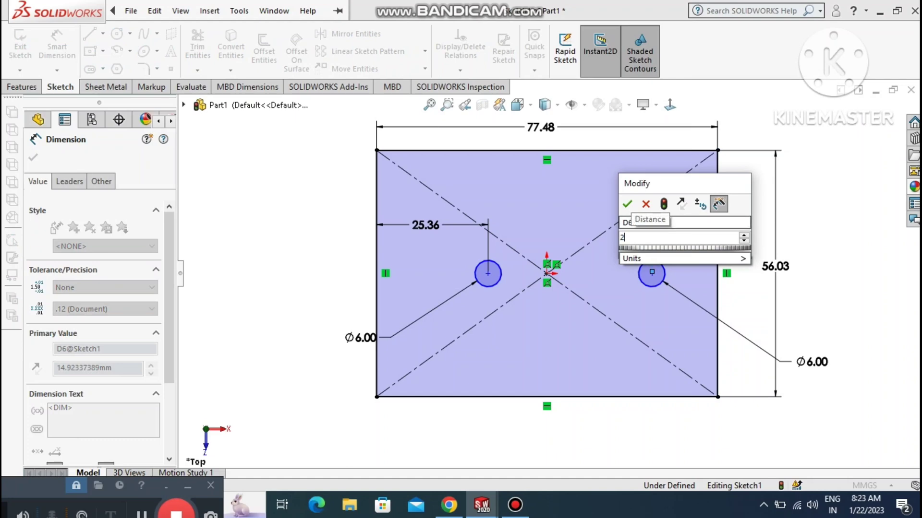
type("5.36")
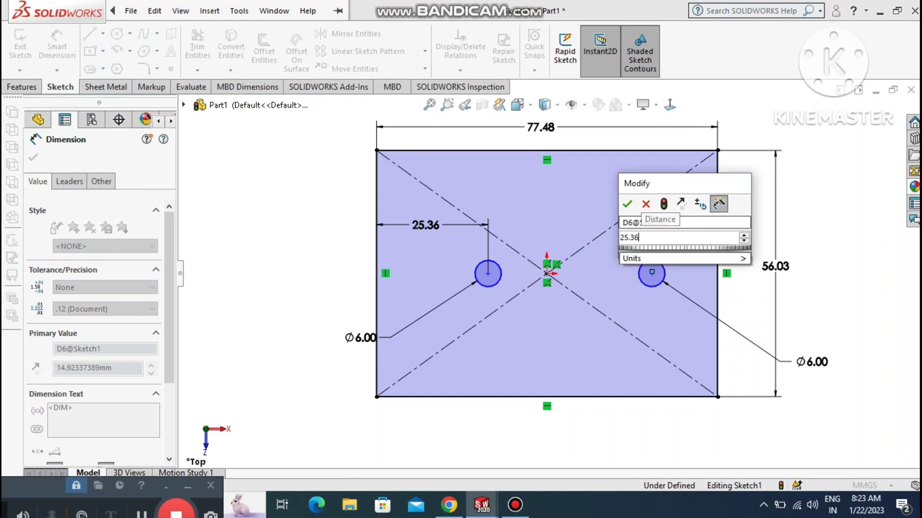
key("Return")
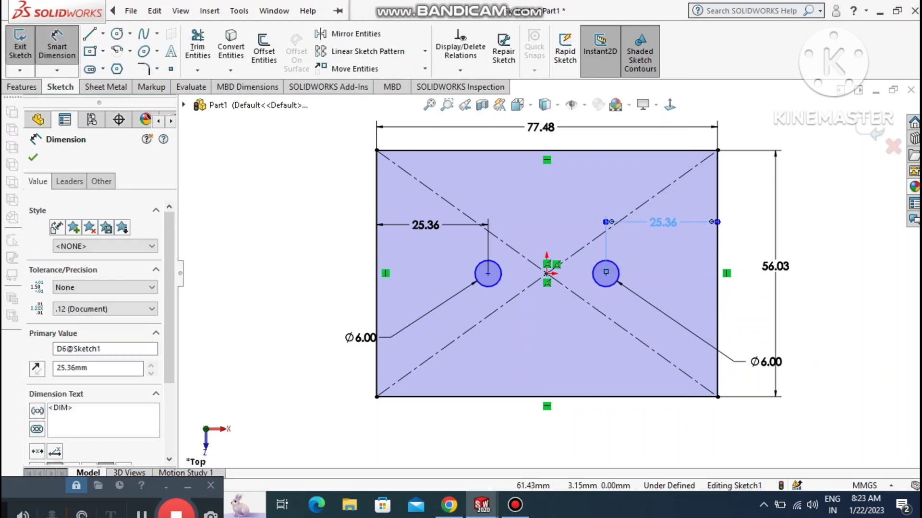
key("Escape")
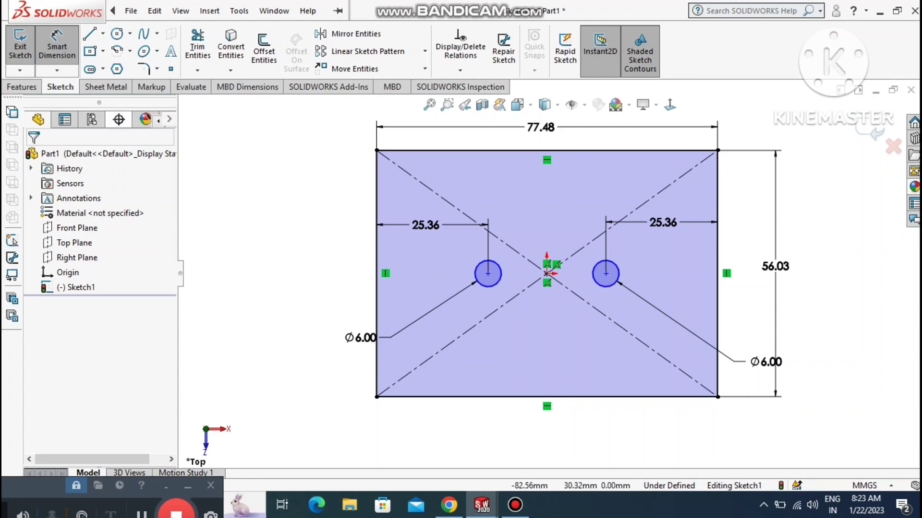
Create a 1.20 mm thick base flange from the sketch and apply the satin finish titanium appearance to the part.
left_click(108, 86)
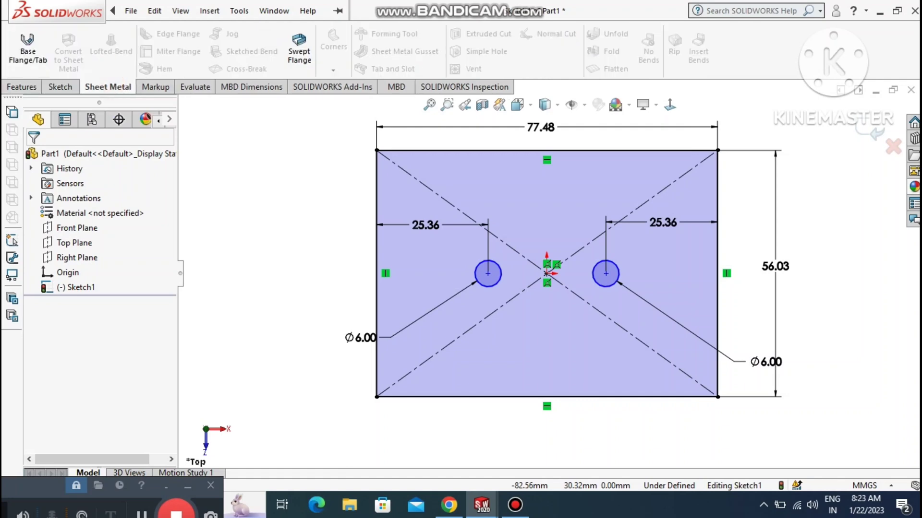
left_click(20, 38)
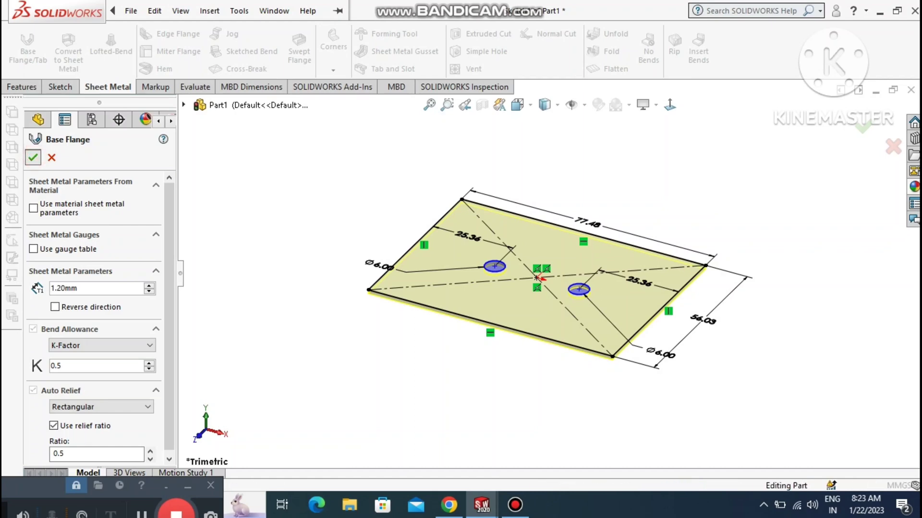
left_click(33, 157)
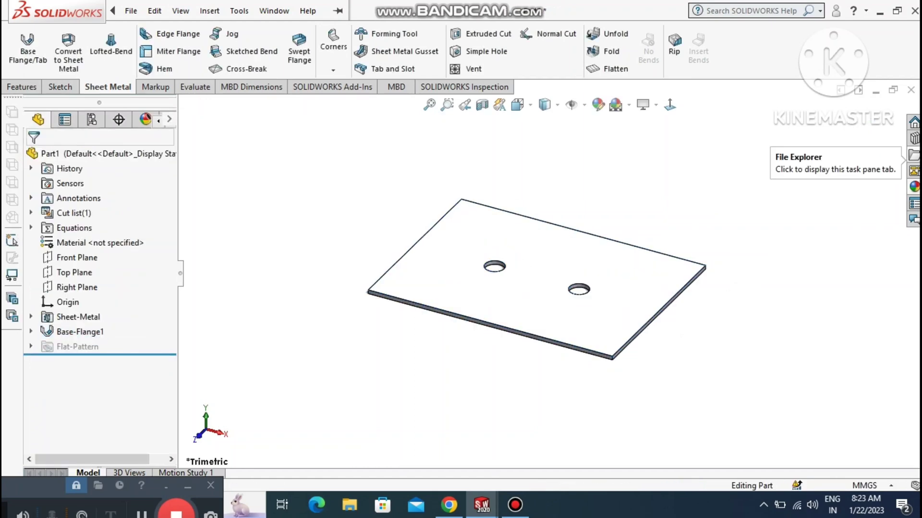
left_click(913, 187)
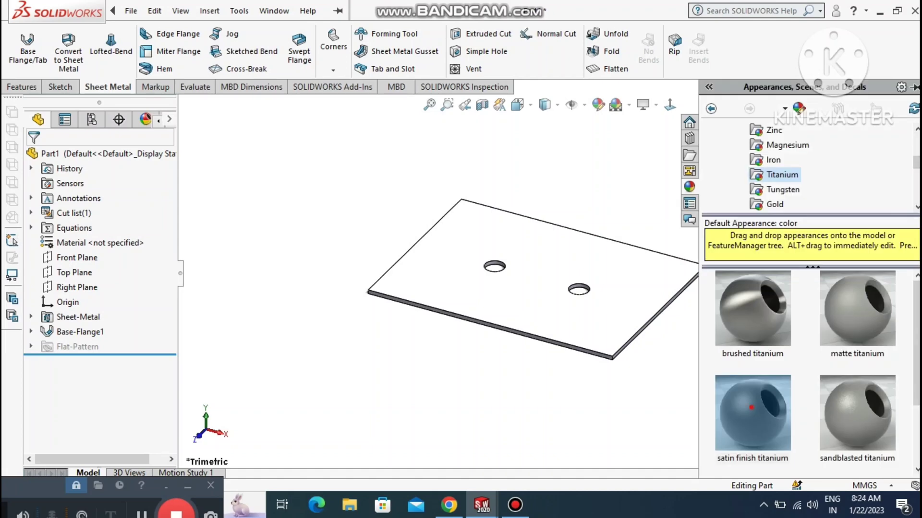
left_click(751, 407)
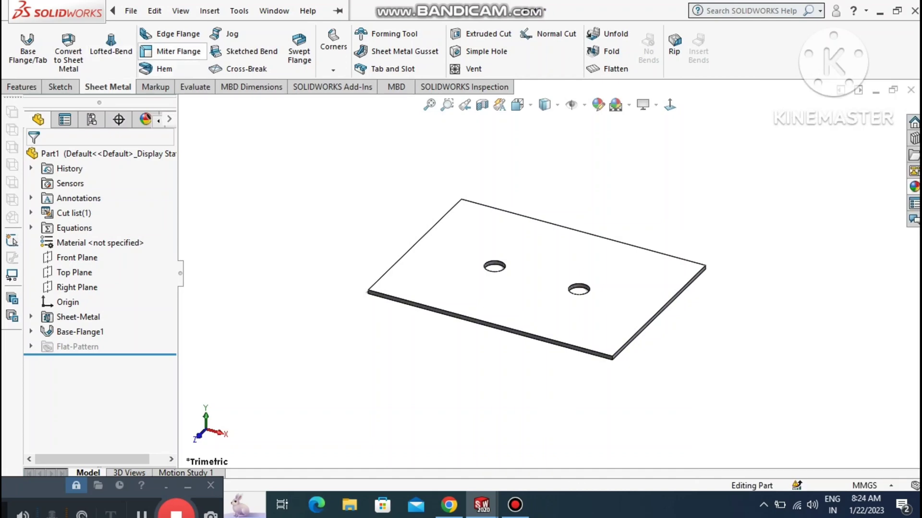
Start an edge flange on all four upward-facing outer edges of the base plate with a 50 mm blind length.
left_click(177, 38)
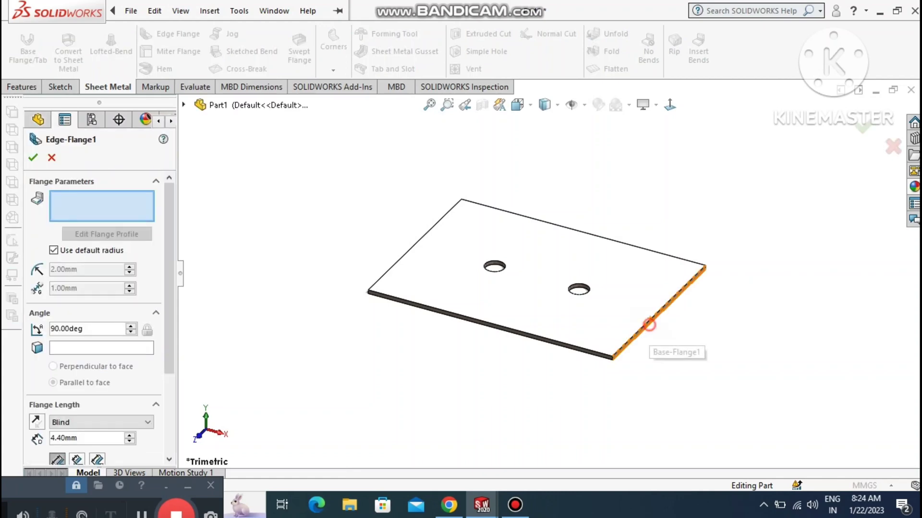
left_click(649, 325)
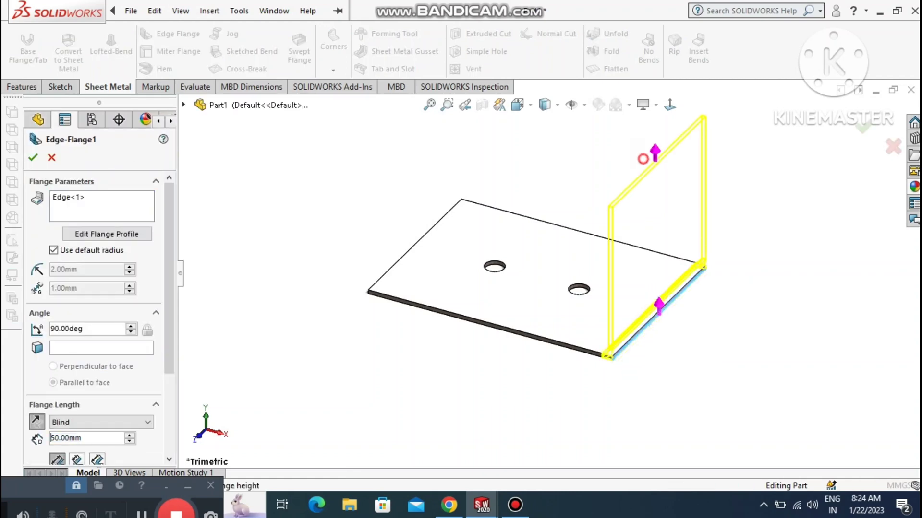
left_click(643, 158)
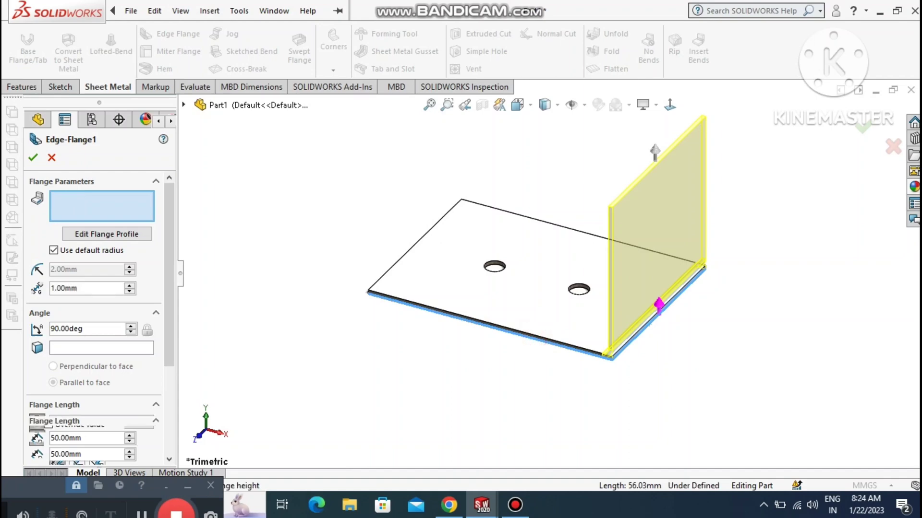
left_click(490, 322)
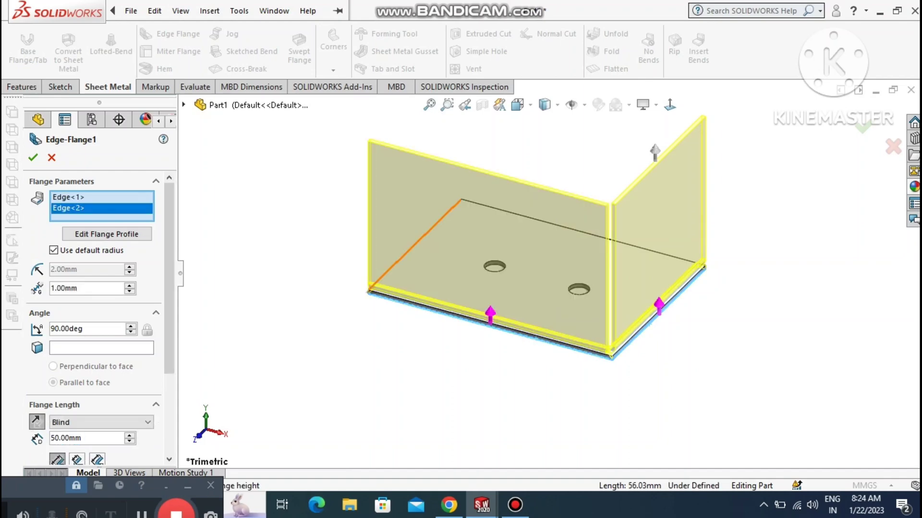
left_click(417, 243)
left_click(416, 242)
left_click(559, 227)
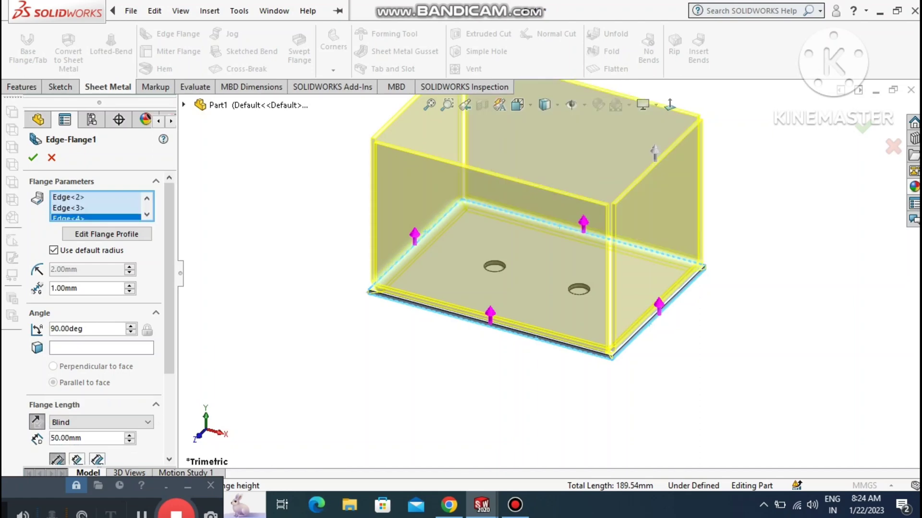
Turn off the default bend radius for the edge flanges and set the radius to 1.6 mm.
left_click(54, 250)
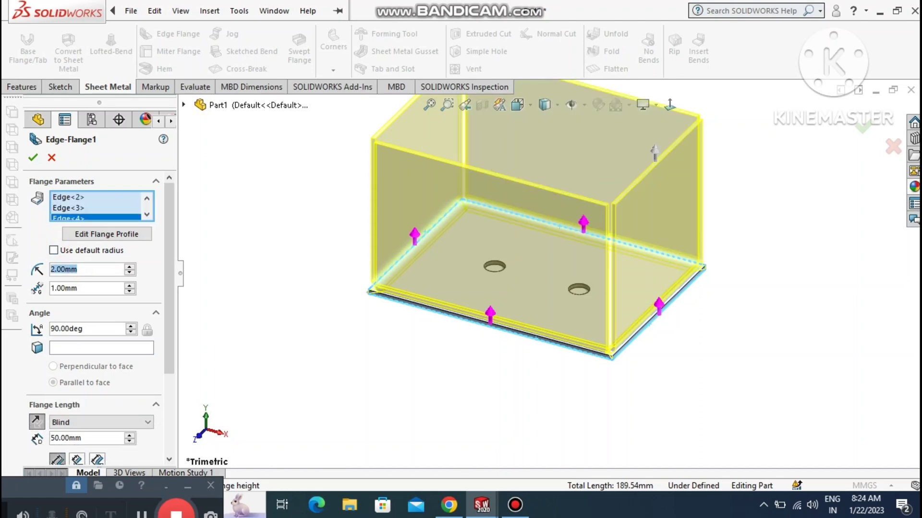
type("2")
key("BackSpace")
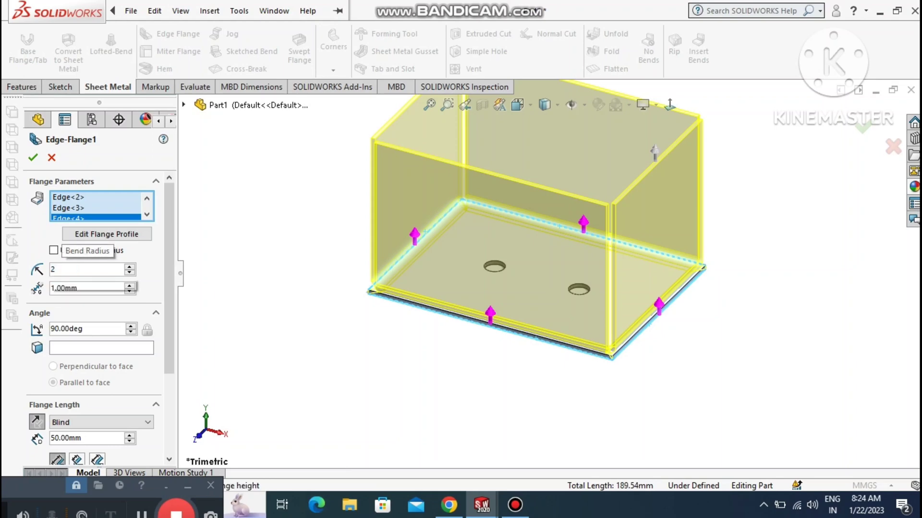
type("1.6")
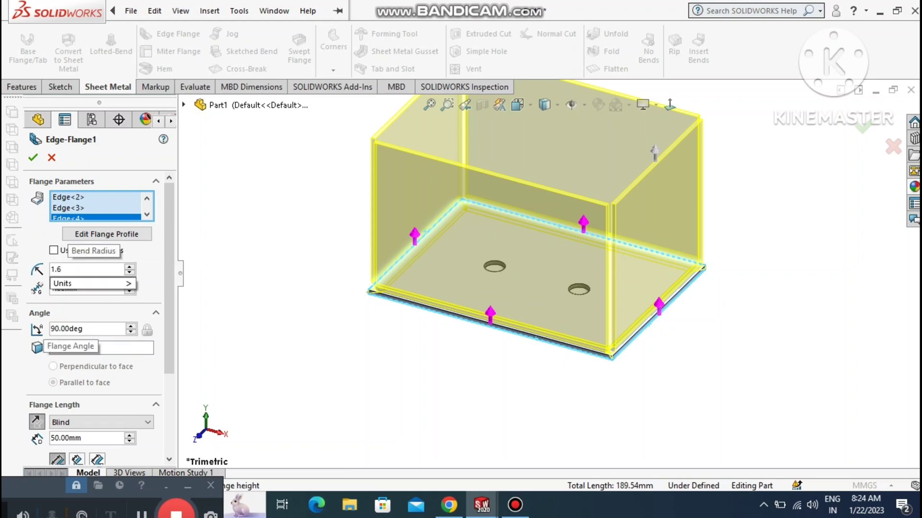
key("Return")
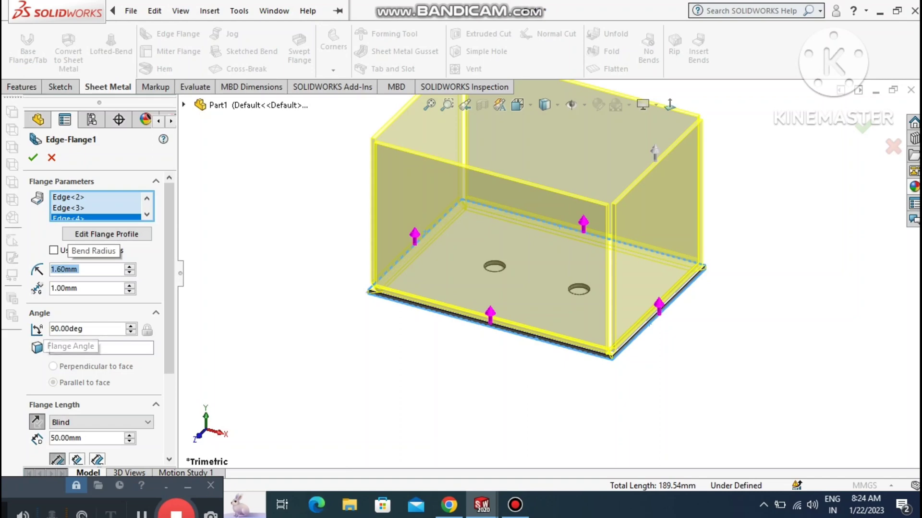
scroll(96, 288, "down", 4)
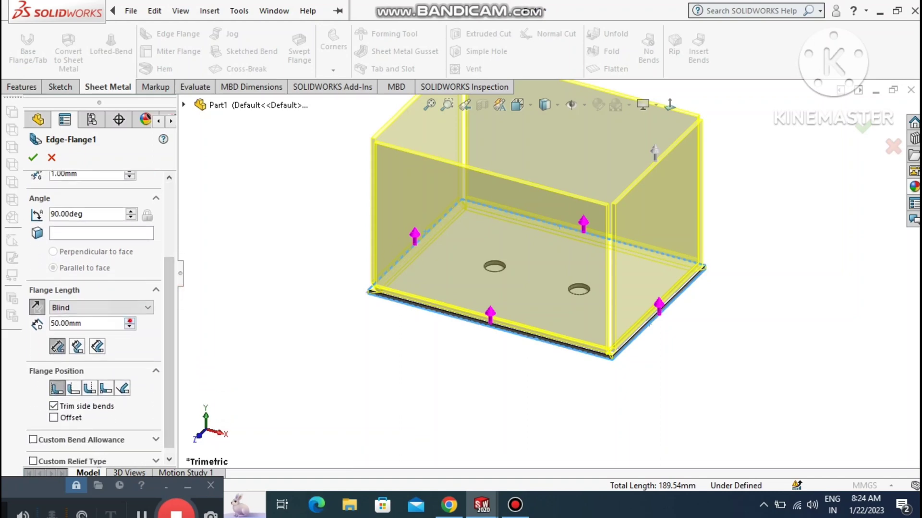
Set the edge flange length to 70 mm and create the four box walls.
left_click(130, 321)
left_click(129, 321)
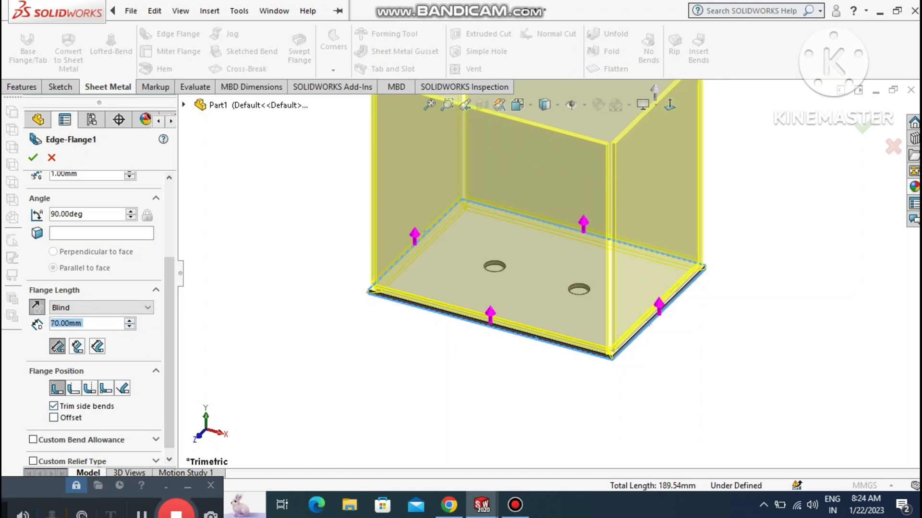
left_click(33, 158)
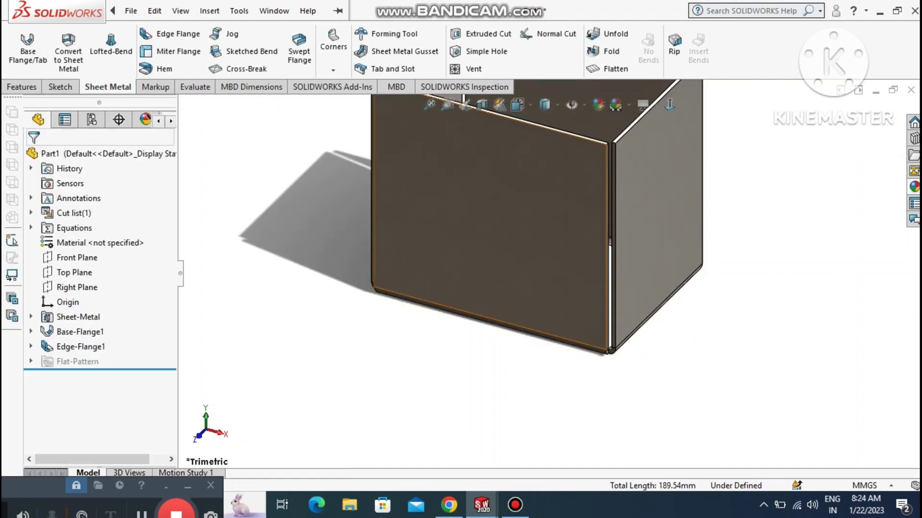
left_click(429, 104)
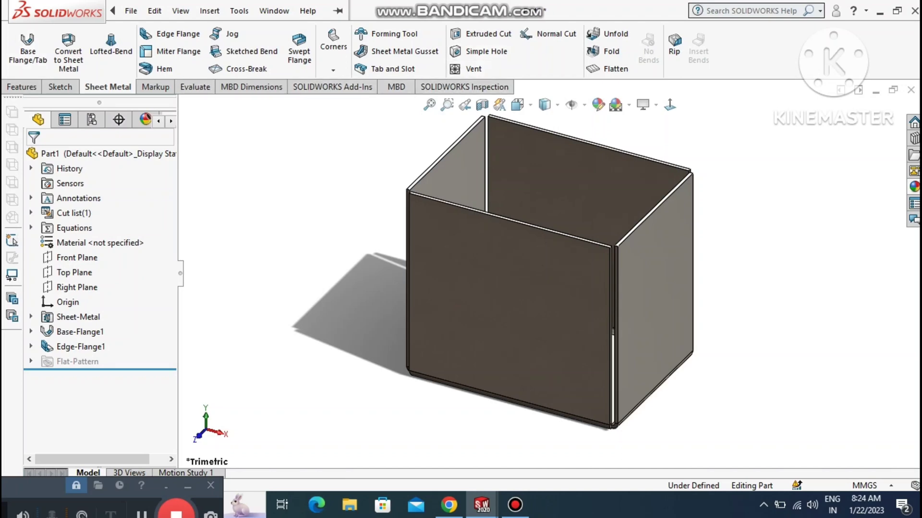
left_click(332, 70)
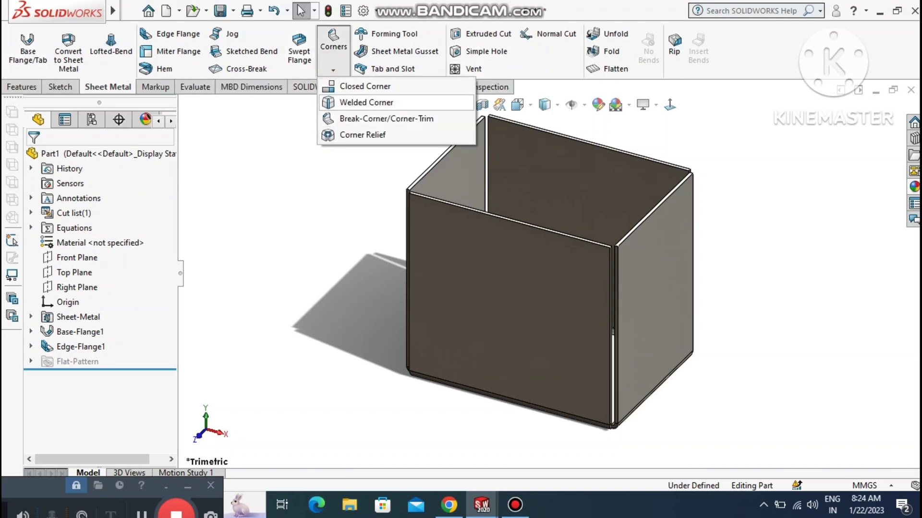
left_click(365, 102)
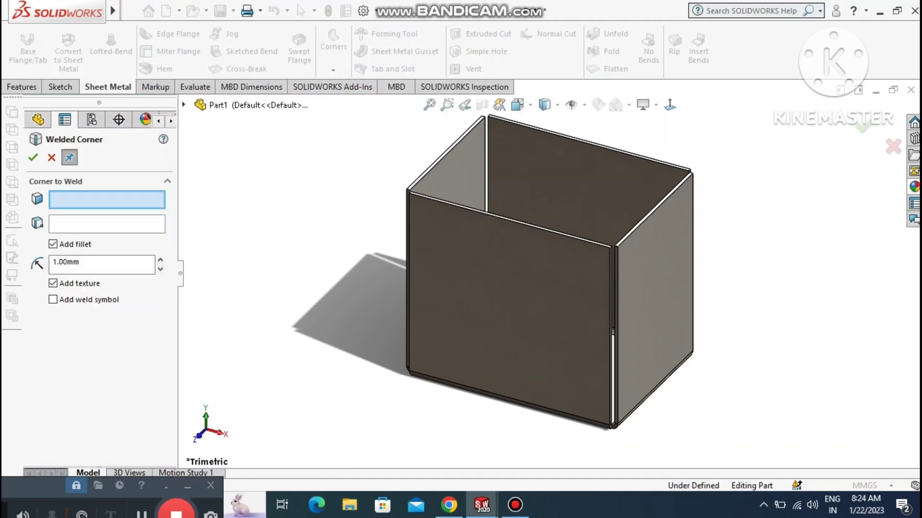
left_click(51, 157)
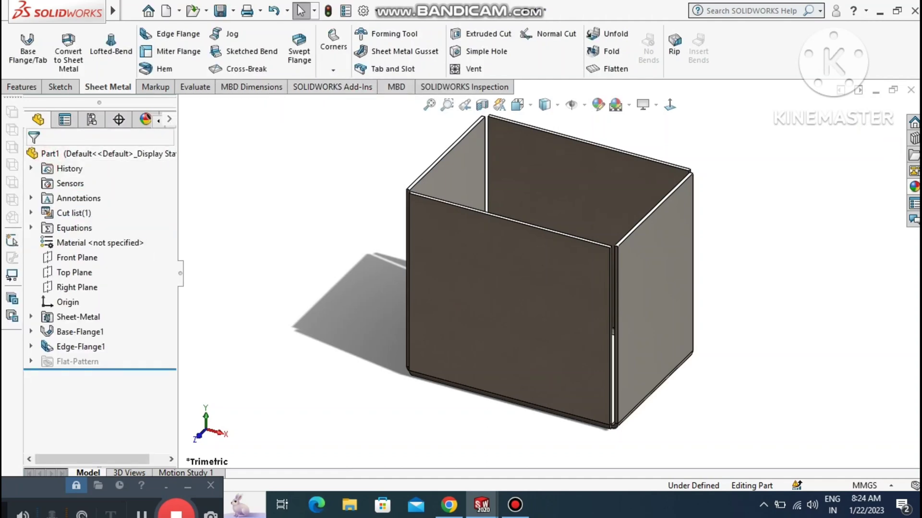
Start a Closed Corner feature and add the wall end face at the box's front-right vertical corner as a face to extend.
left_click(333, 70)
left_click(365, 86)
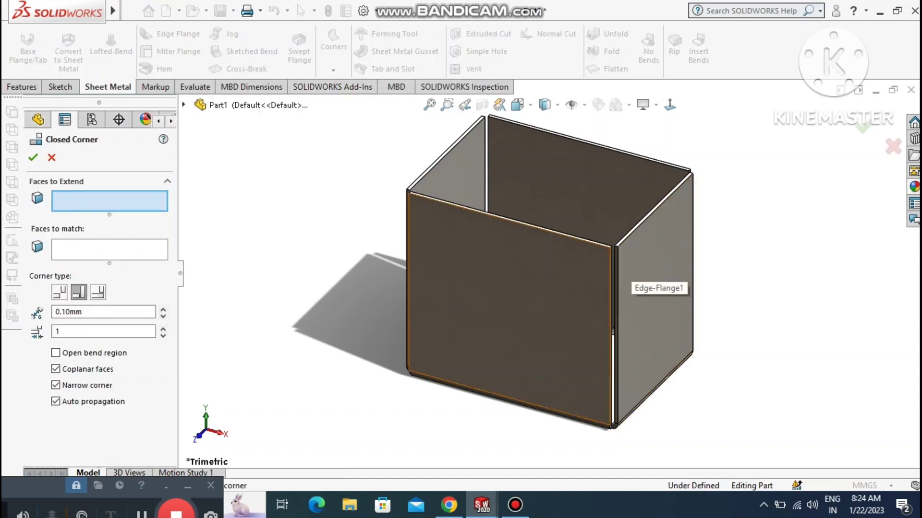
left_click(613, 288)
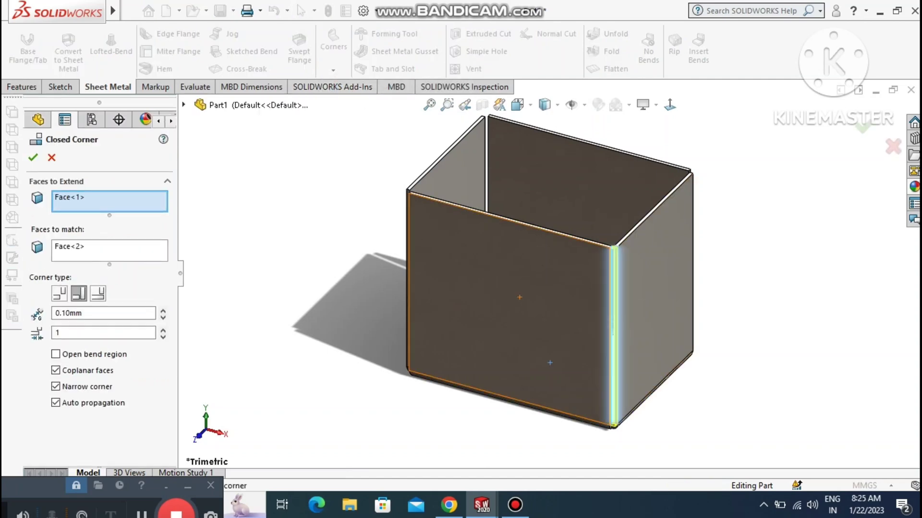
left_click(347, 273)
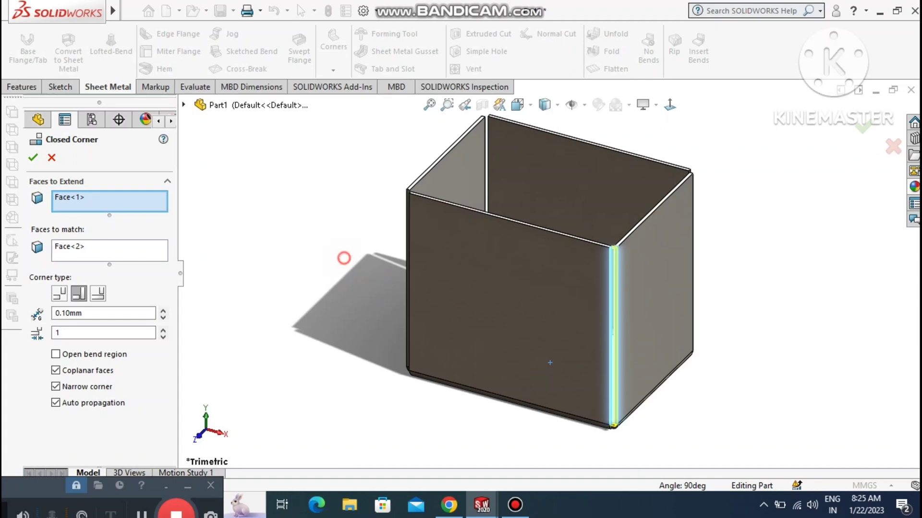
Add the wall end face at the box's front-left vertical corner to the closed corner's faces to extend.
scroll(347, 273, "down", 3)
scroll(710, 302, "up", 5)
middle_click_drag(710, 302, 796, 316)
scroll(797, 316, "up", 2)
scroll(749, 302, "up", 1)
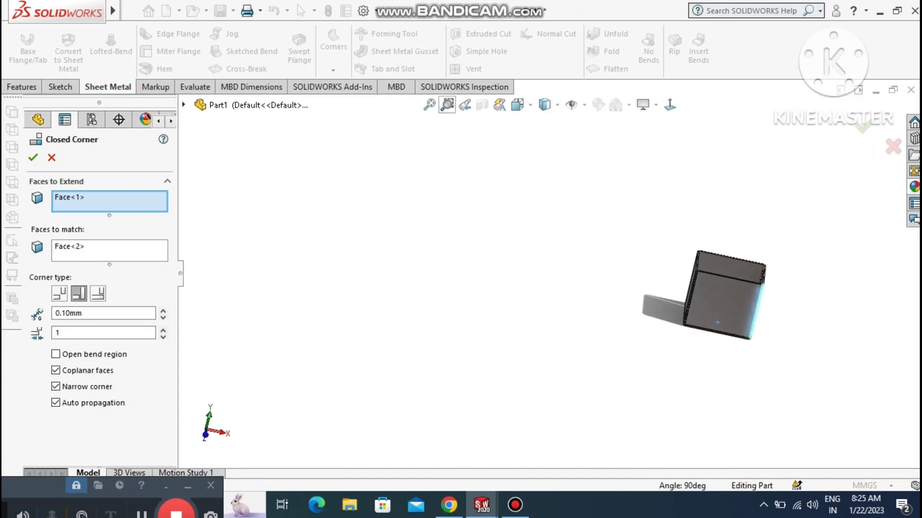
left_click_drag(618, 193, 855, 359)
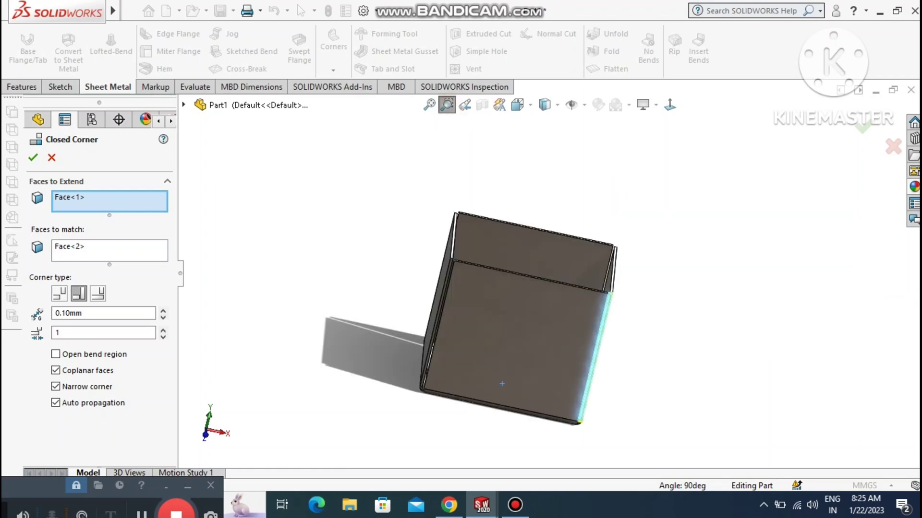
left_click_drag(370, 182, 622, 421)
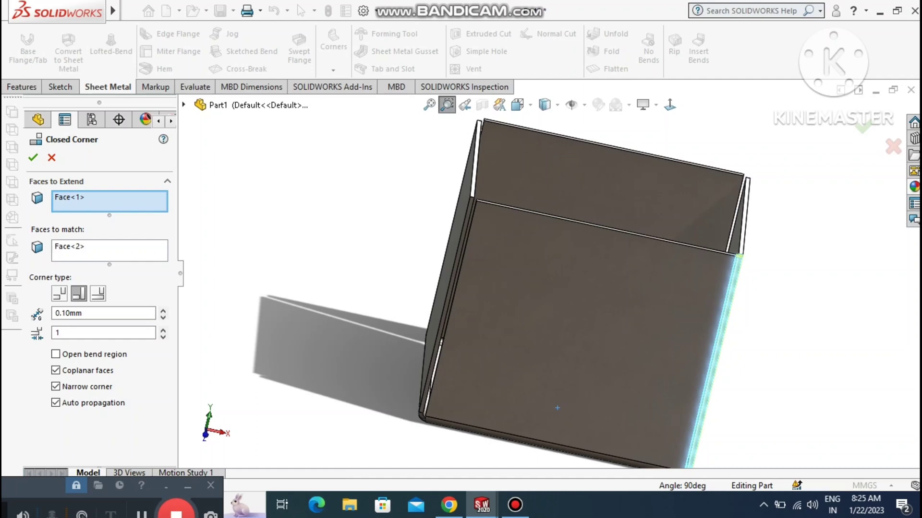
right_click(327, 207)
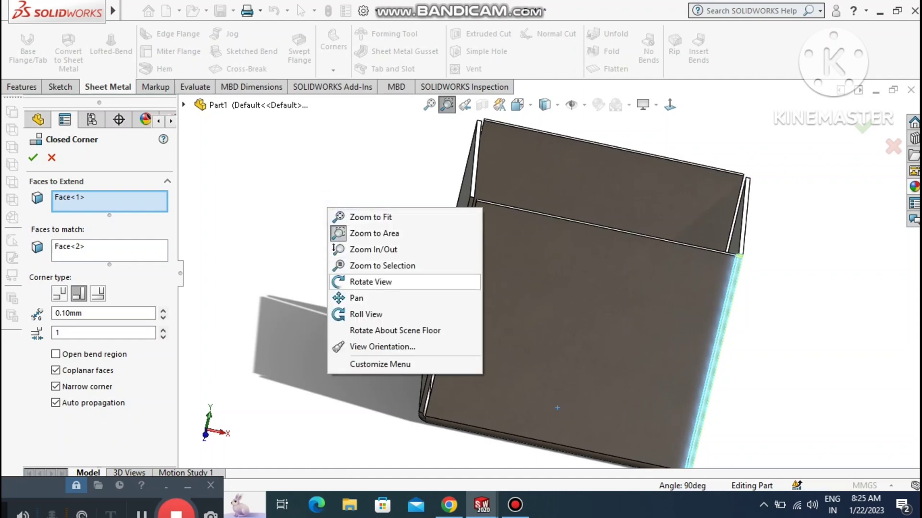
left_click(347, 283)
left_click_drag(557, 408, 542, 410)
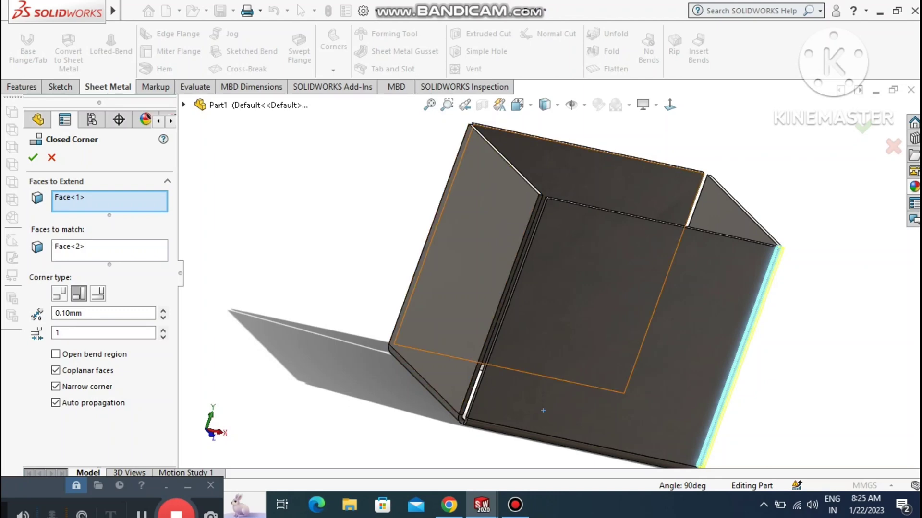
right_click(327, 208)
left_click(347, 285)
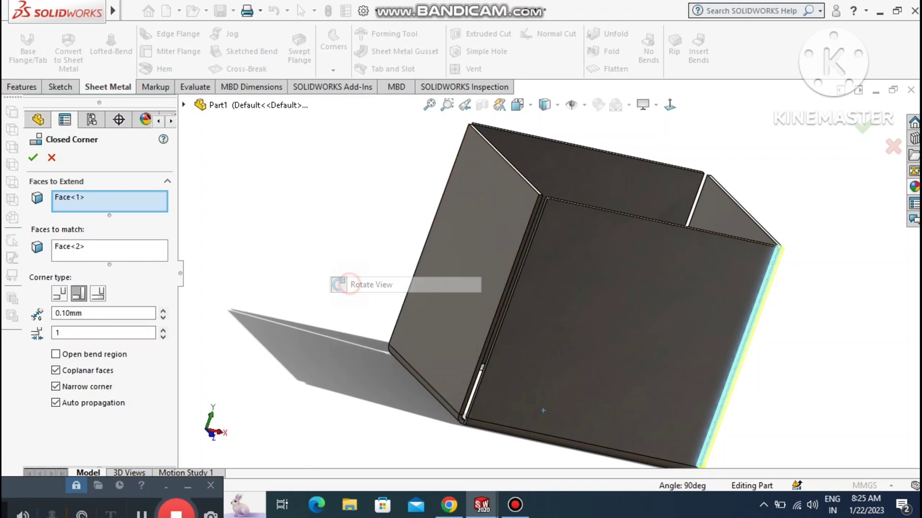
left_click(534, 259)
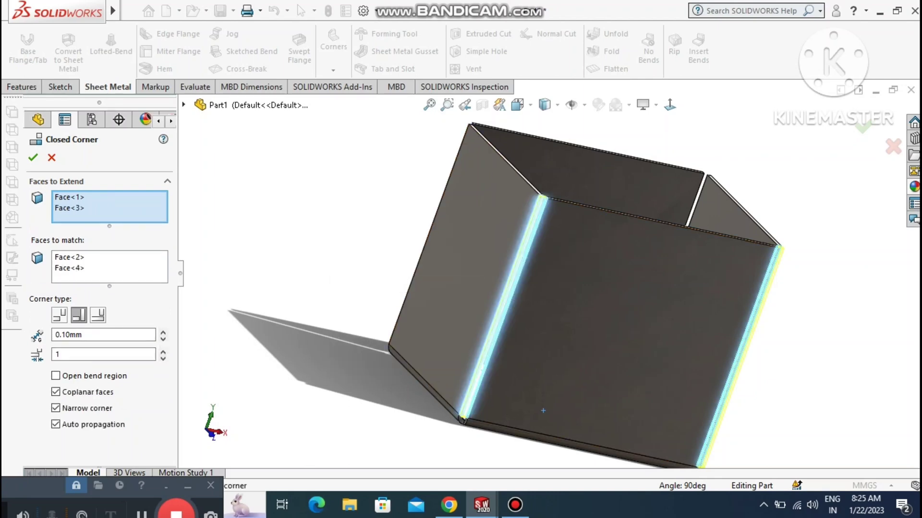
Add the wall end face at the box's back-right vertical corner to the closed corner's faces to extend.
scroll(505, 295, "up", 2)
middle_click_drag(506, 295, 365, 294)
left_click(430, 106)
scroll(624, 274, "down", 1)
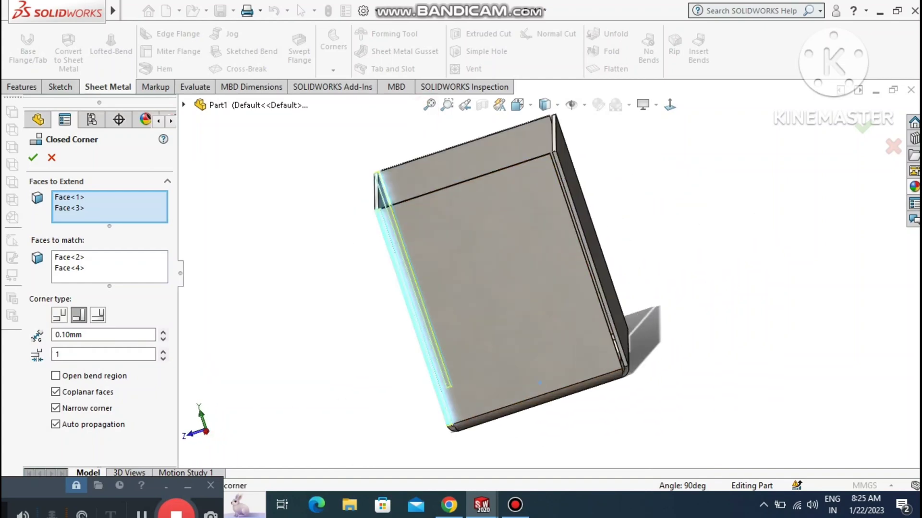
scroll(600, 278, "up", 4)
middle_click_drag(600, 278, 432, 285)
middle_click_drag(471, 318, 469, 313)
middle_click_drag(441, 285, 561, 279)
scroll(547, 276, "up", 2)
scroll(552, 276, "up", 2)
scroll(423, 154, "up", 3)
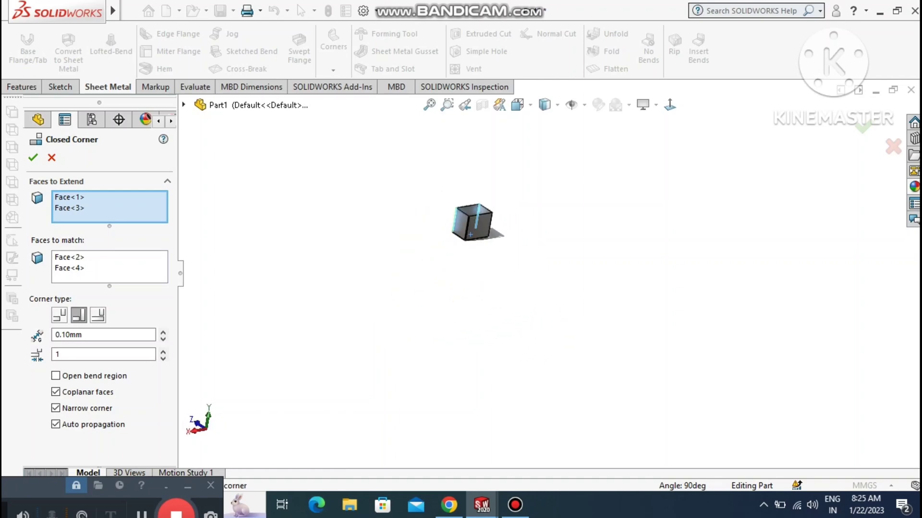
left_click(447, 105)
left_click_drag(408, 156, 608, 289)
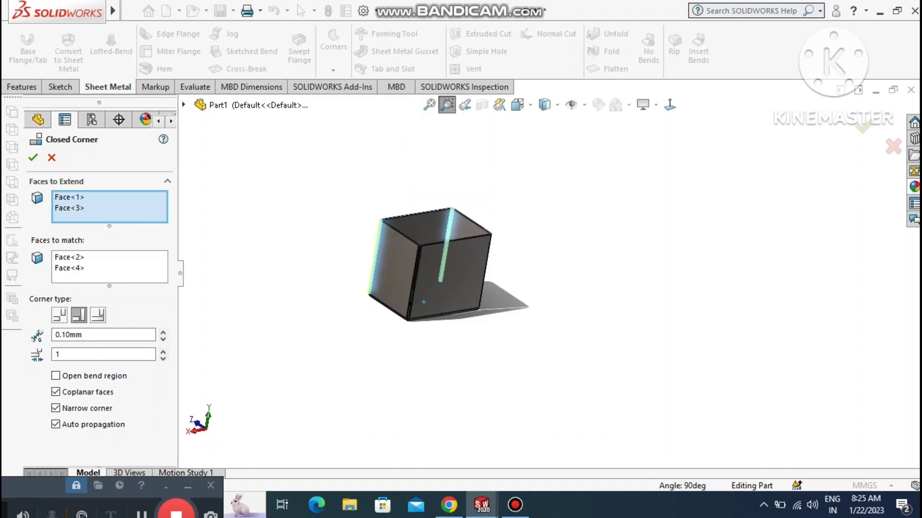
left_click_drag(317, 156, 675, 353)
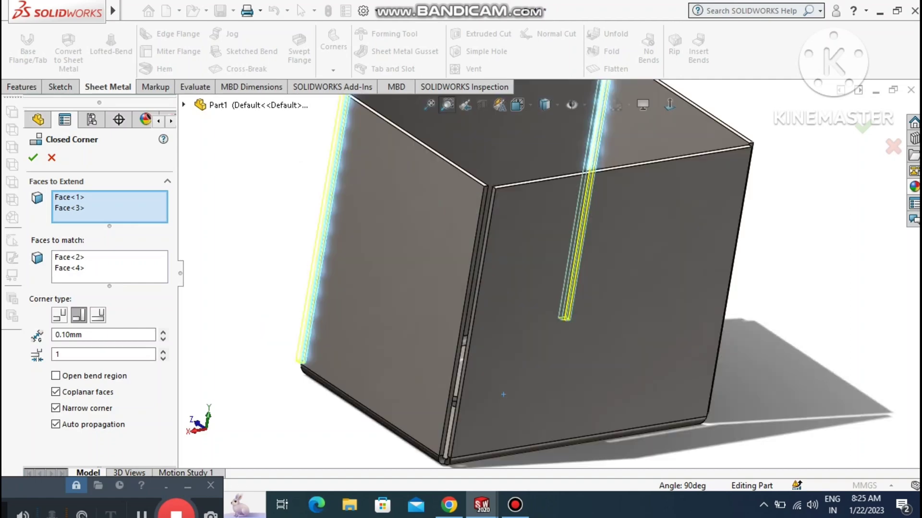
right_click(255, 222)
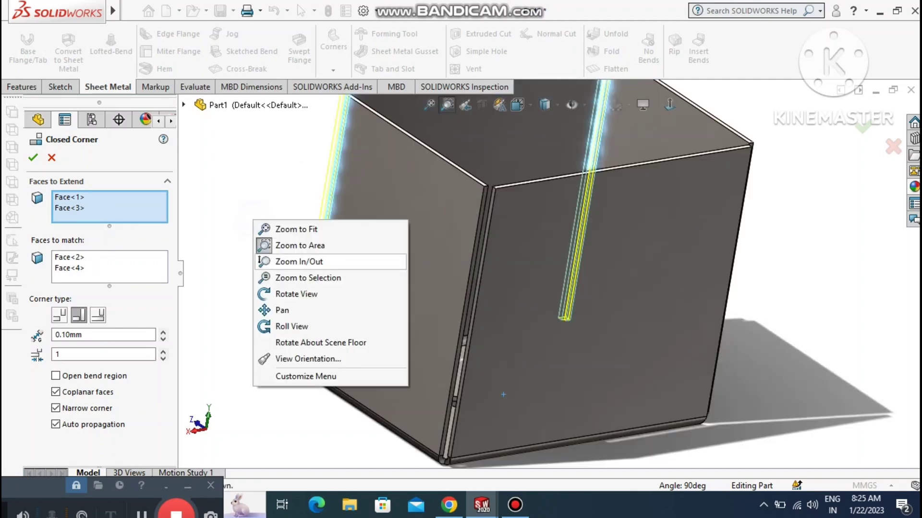
left_click(300, 246)
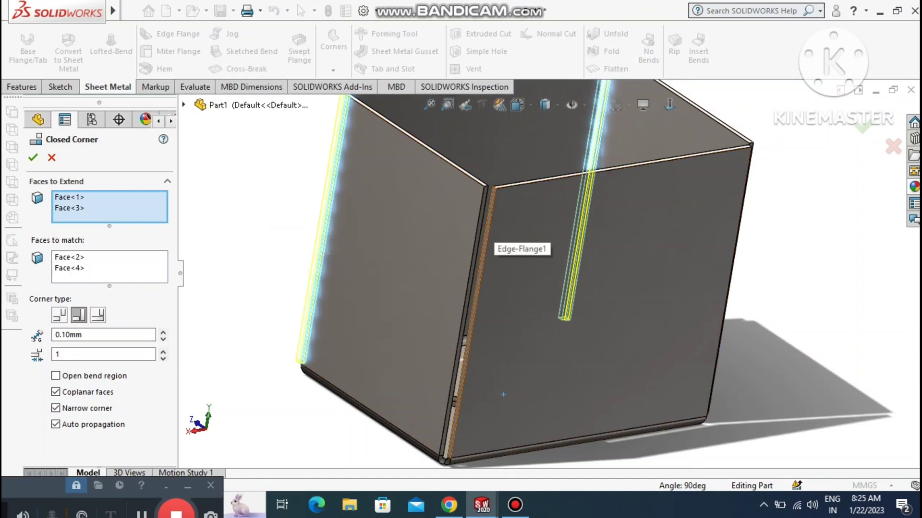
left_click(492, 216)
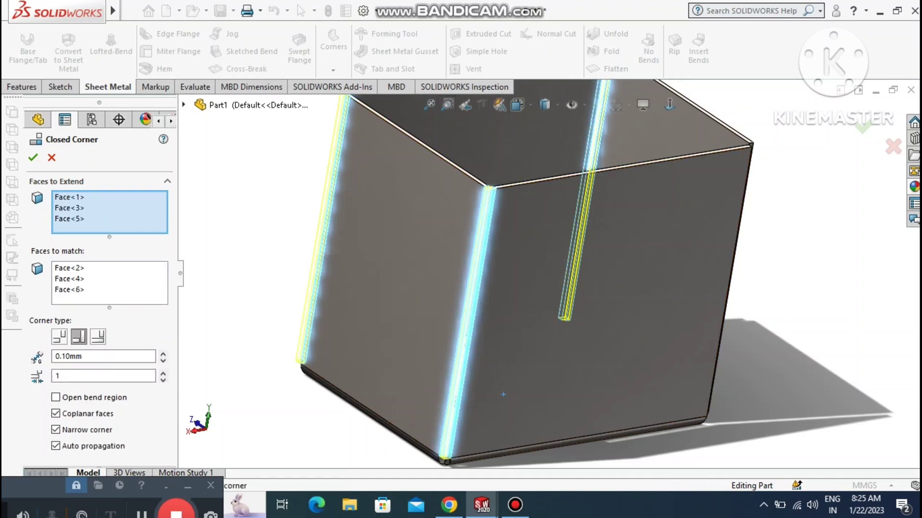
Add the wall end face at the remaining back-left vertical corner to the closed corner's faces to extend.
scroll(747, 269, "down", 1)
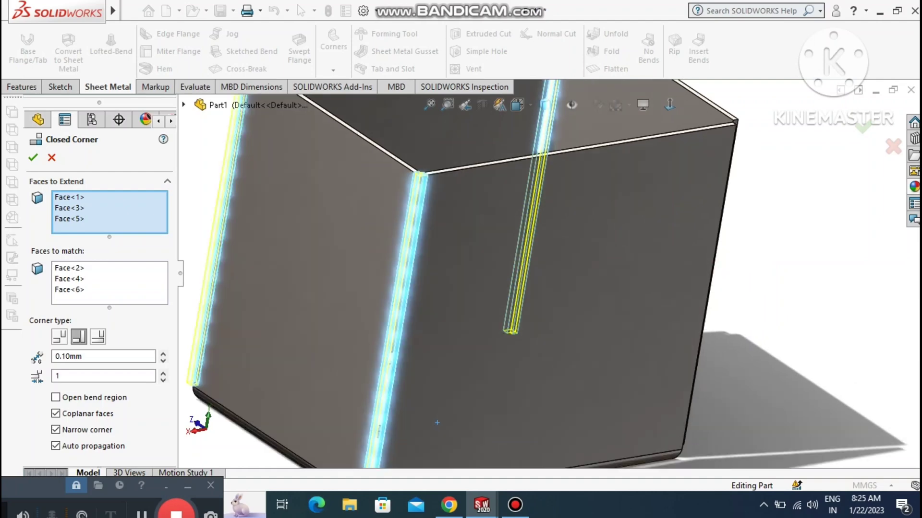
scroll(747, 269, "up", 2)
scroll(747, 270, "down", 1)
scroll(553, 262, "up", 2)
scroll(687, 216, "down", 3)
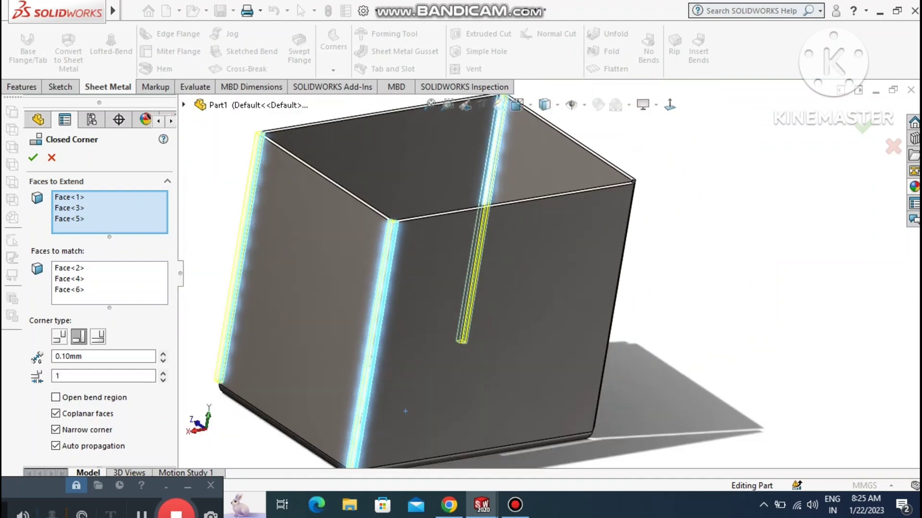
scroll(599, 239, "up", 5)
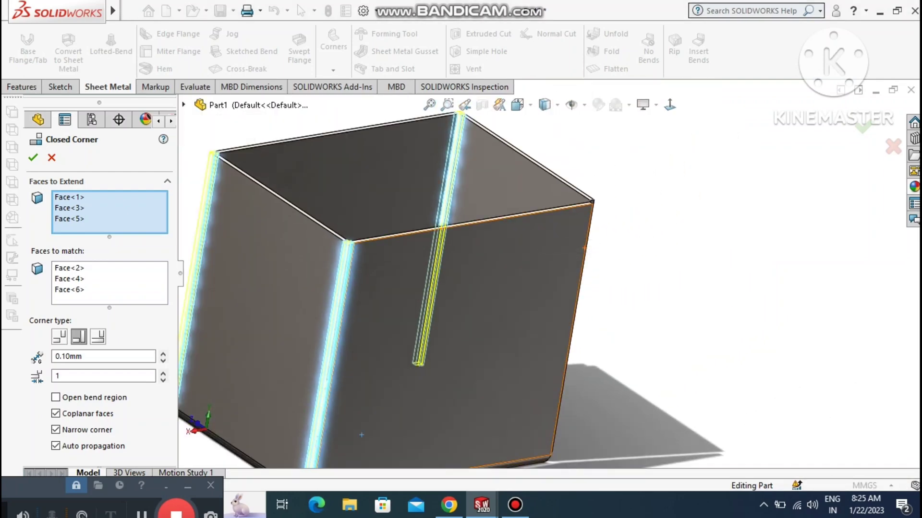
middle_click_drag(662, 274, 567, 288)
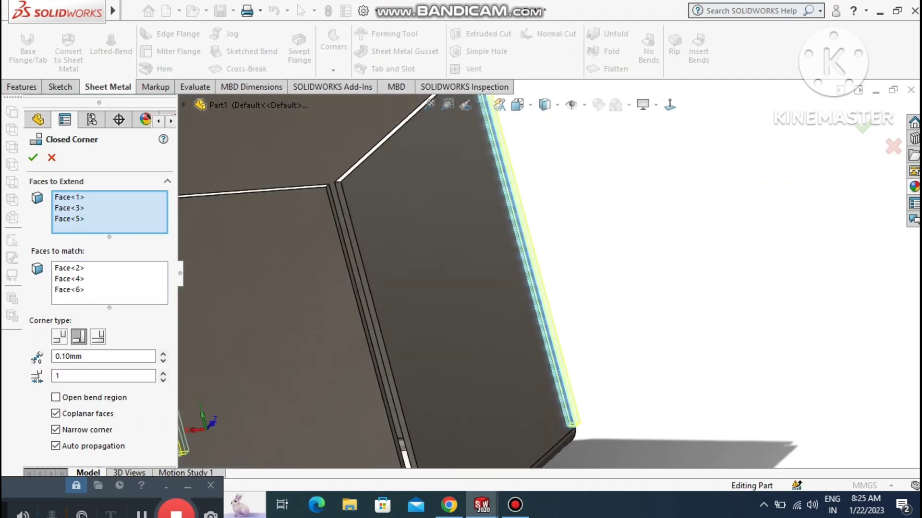
scroll(566, 288, "down", 2)
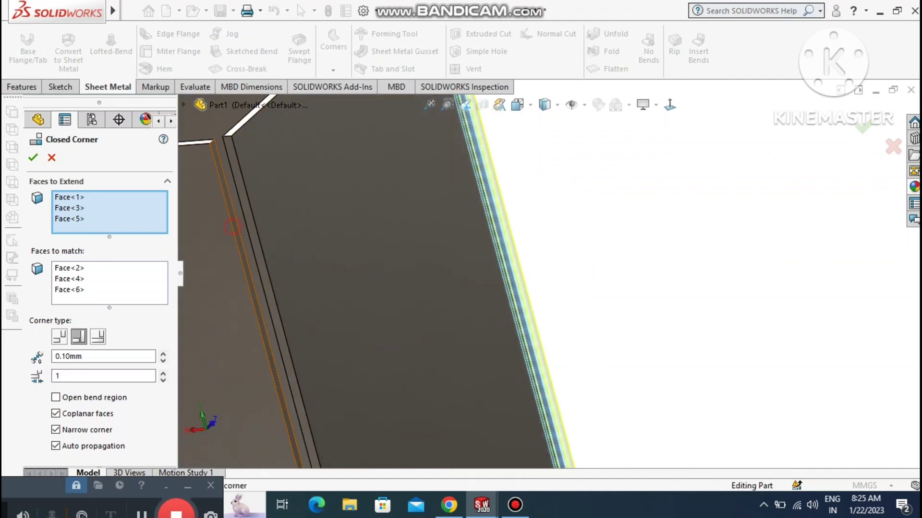
left_click(237, 237)
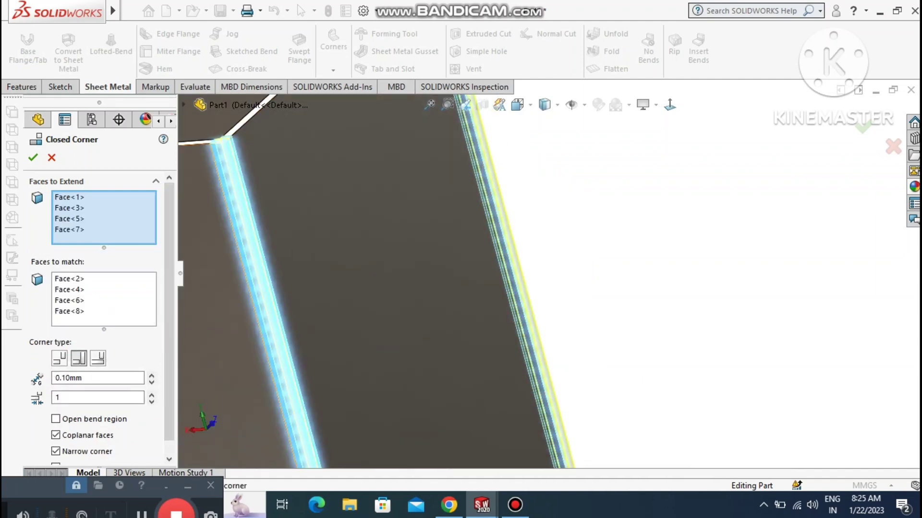
Enable the open bend region with coplanar faces and narrow corner off, and create the closed corners.
scroll(163, 299, "down", 1)
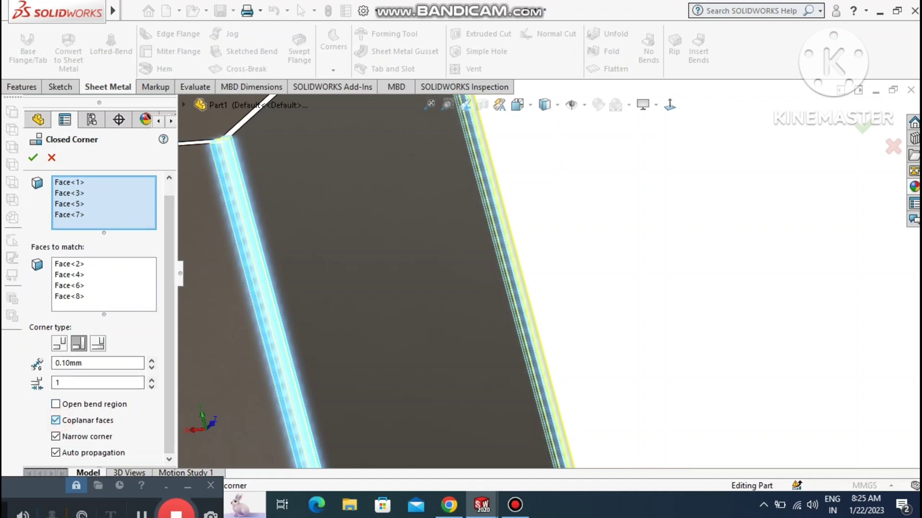
left_click(54, 404)
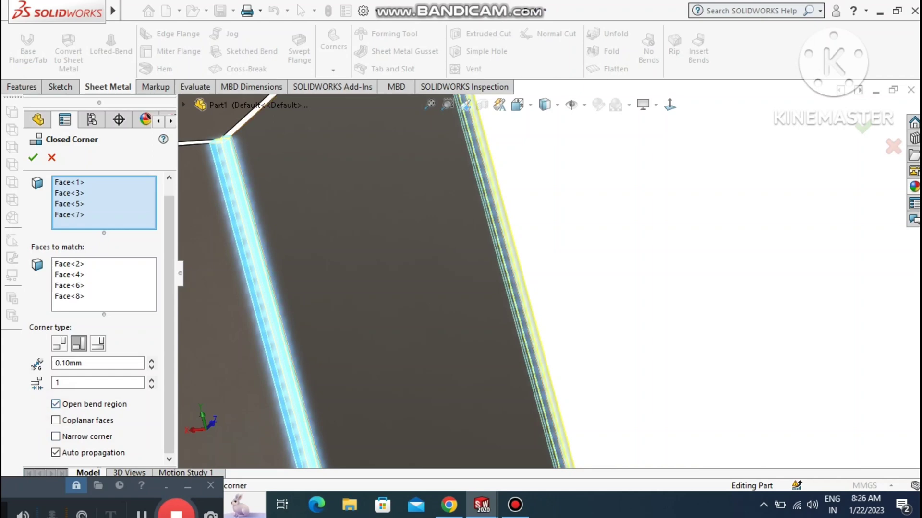
left_click(429, 104)
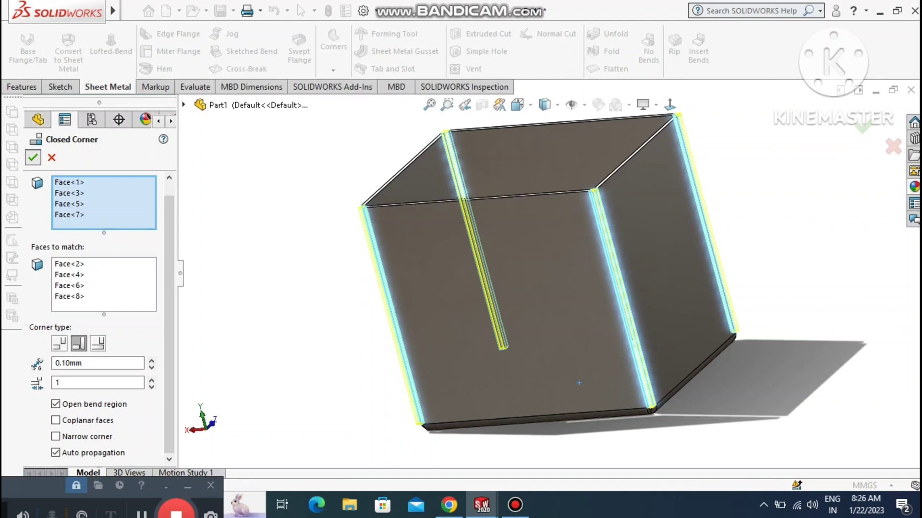
key("Return")
left_click_drag(350, 376, 384, 329)
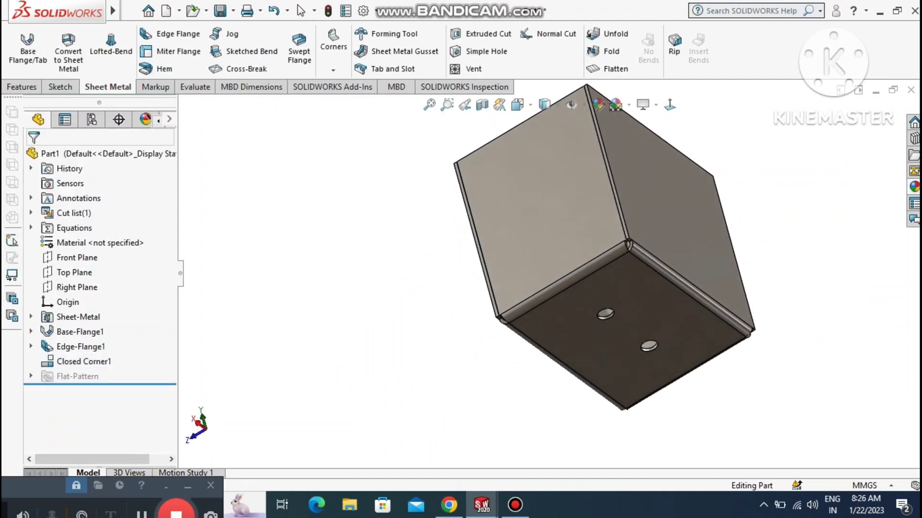
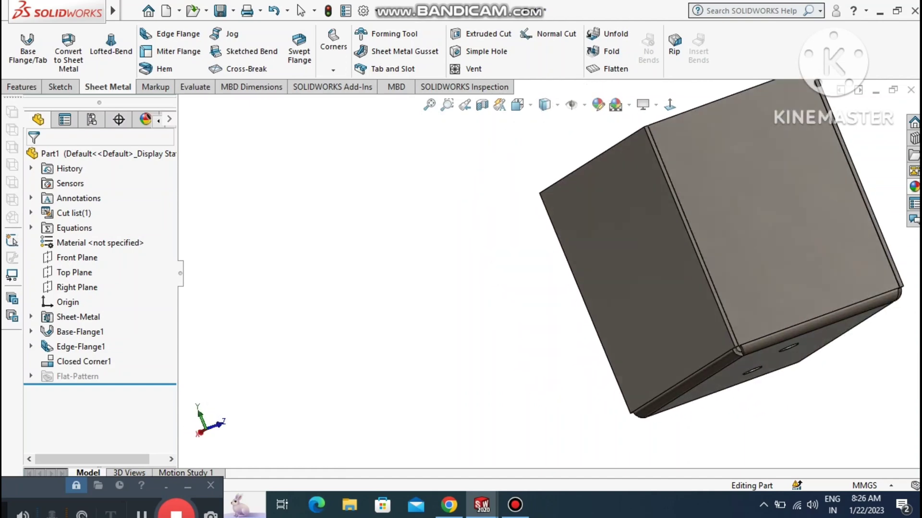
left_click(429, 105)
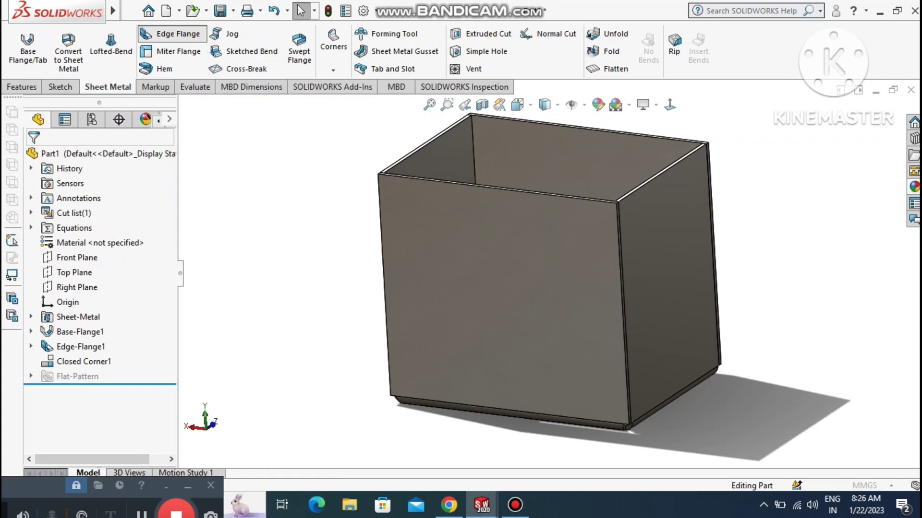
Start an edge flange on the top outer edge of the narrow side wall with a custom 1.6 mm bend radius.
left_click(172, 34)
left_click(663, 170)
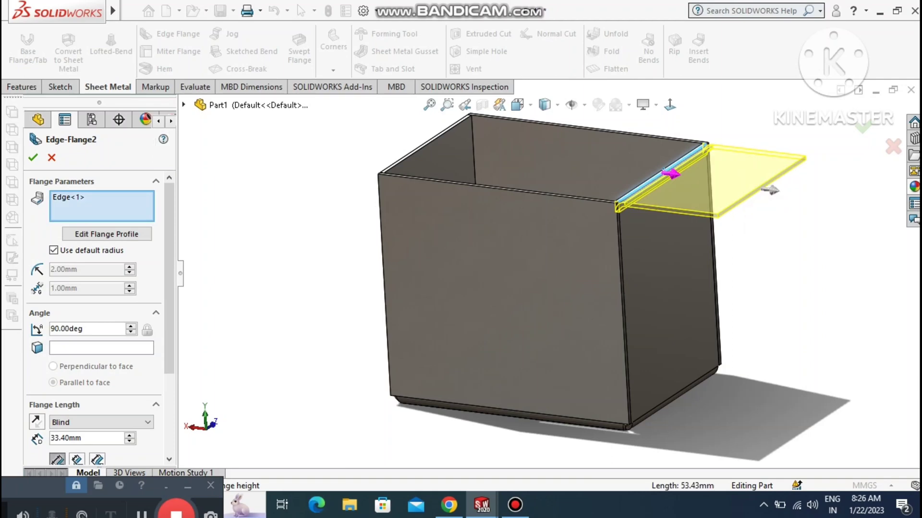
left_click(53, 250)
left_click(54, 250)
left_click(53, 251)
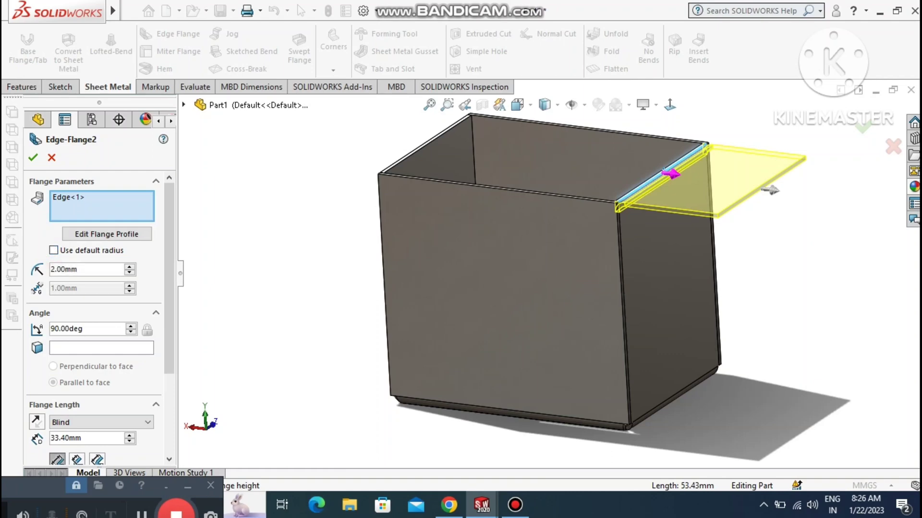
double_click(77, 269)
type("1.6")
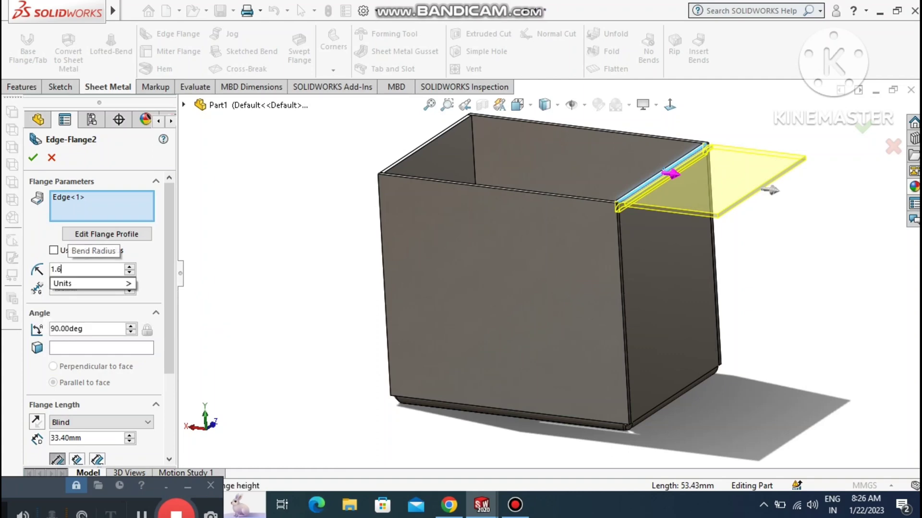
key("Return")
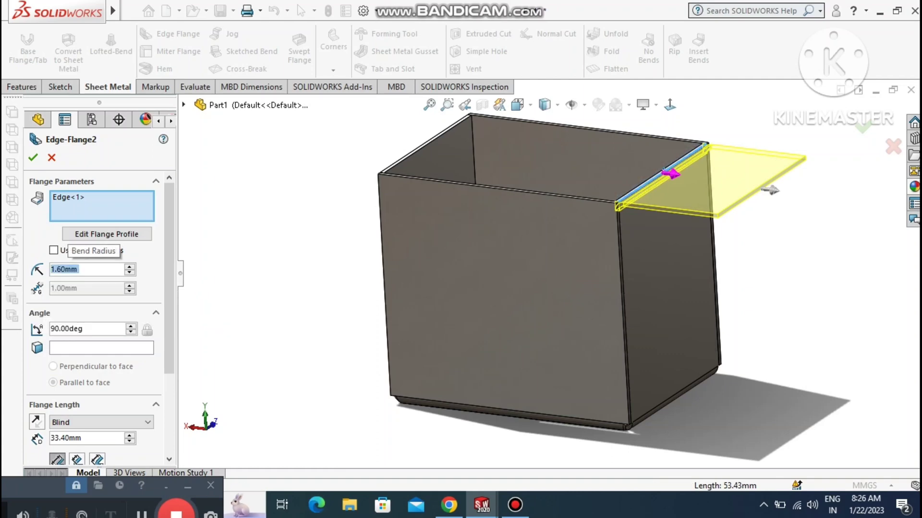
Edit the flange profile and pull its front end inward along the wall edge to about X 20.96 mm.
left_click(106, 234)
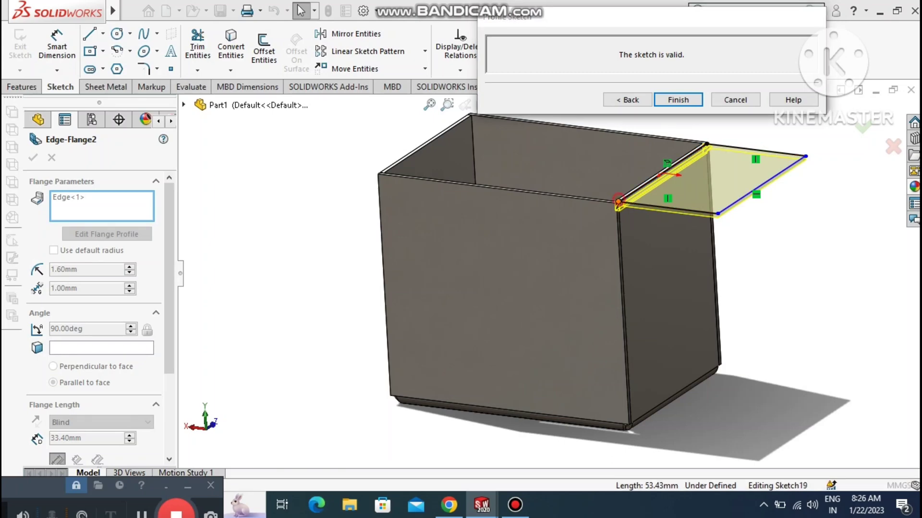
left_click(624, 197)
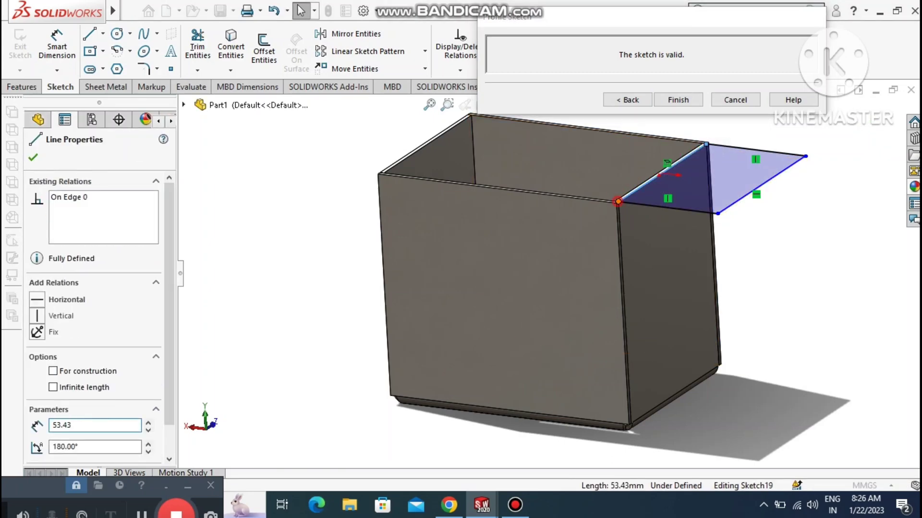
left_click(618, 202)
left_click_drag(618, 201, 627, 196)
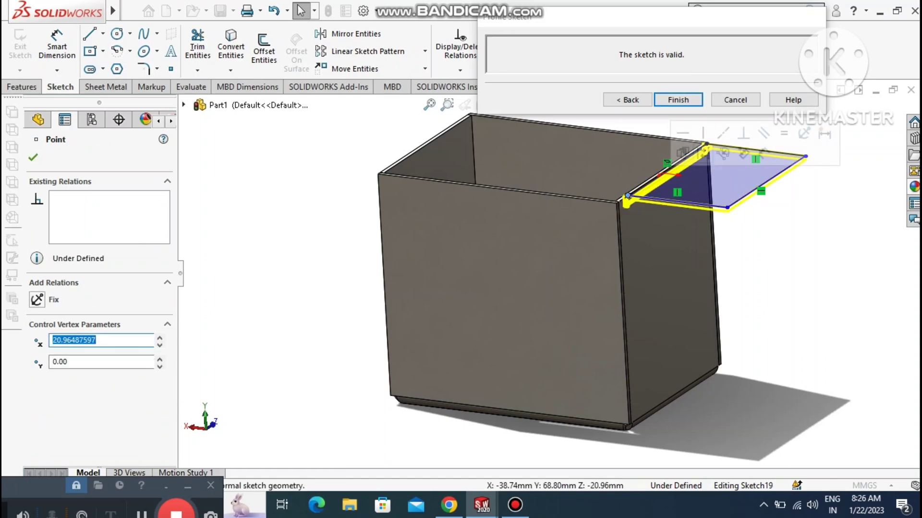
scroll(504, 275, "up", 1)
scroll(744, 134, "up", 1)
scroll(734, 133, "down", 2)
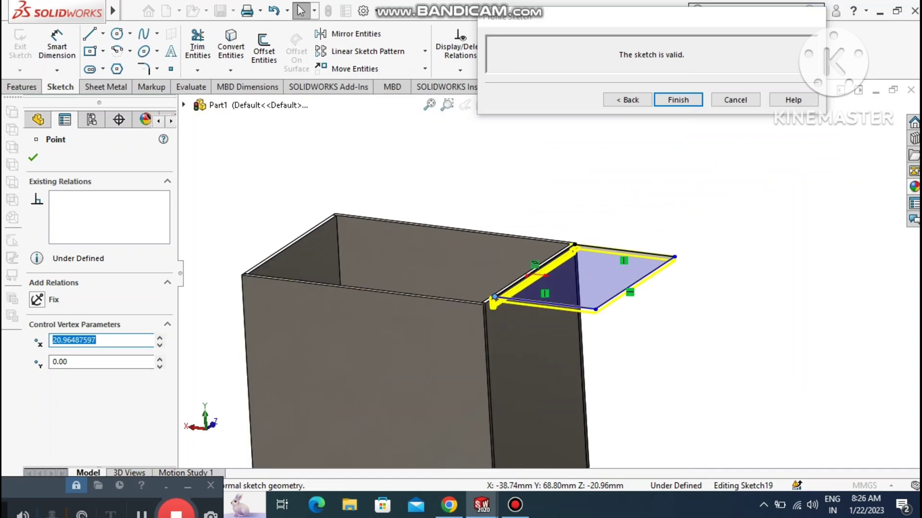
scroll(716, 143, "down", 1)
scroll(716, 143, "up", 1)
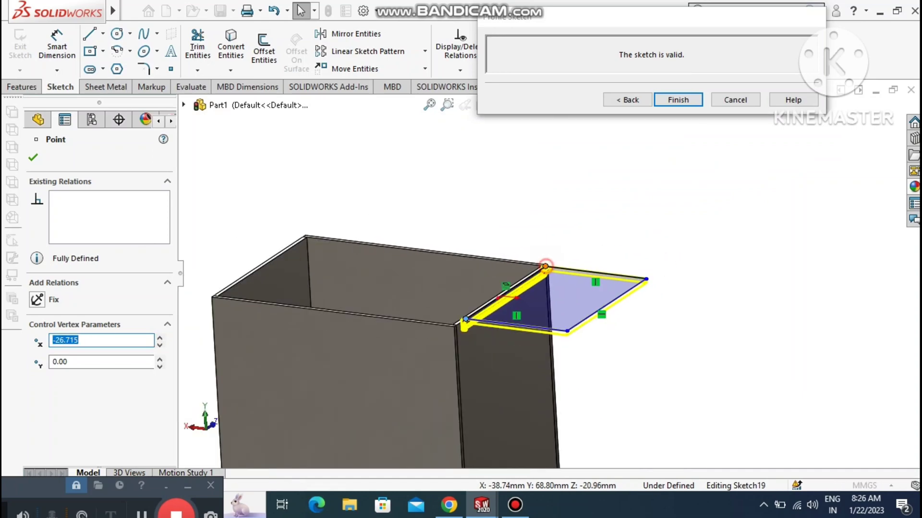
Pull the flange profile's back end inward along the wall edge to about X -14.79 mm.
left_click_drag(545, 267, 526, 281)
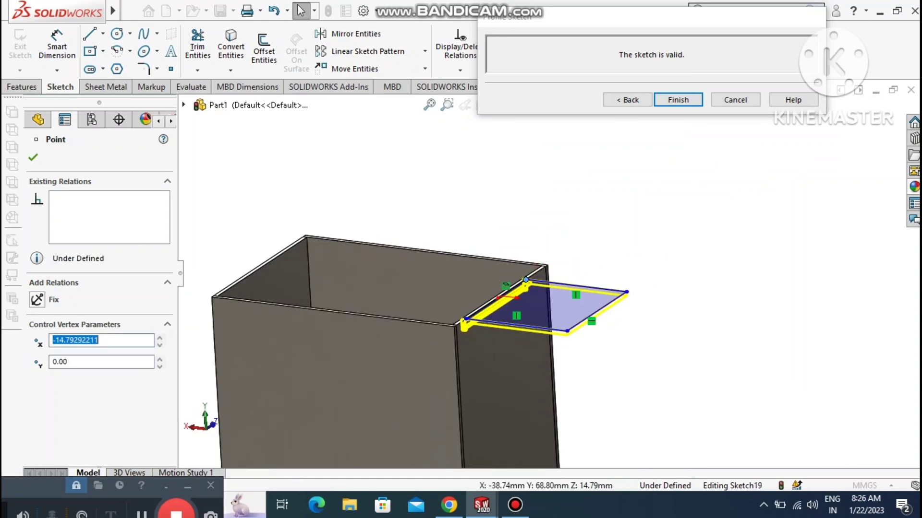
scroll(696, 267, "down", 1)
scroll(696, 266, "up", 1)
middle_click_drag(696, 267, 686, 293)
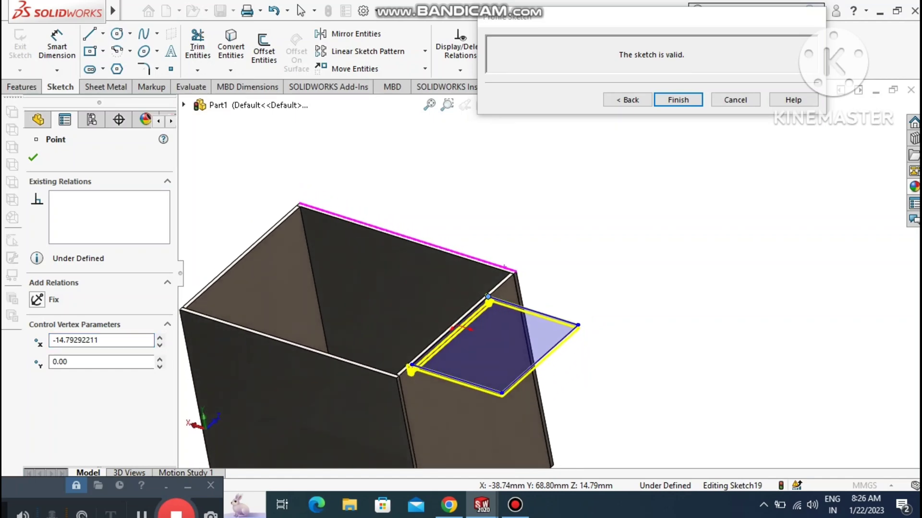
scroll(676, 288, "down", 1)
scroll(550, 271, "up", 1)
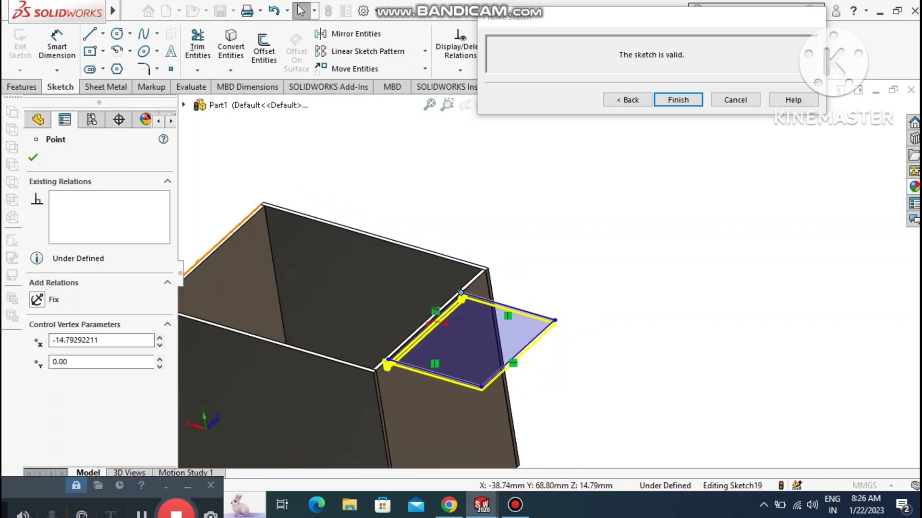
Dimension the profile's side line to set the flange's outward length to 19.46 mm.
left_click(57, 47)
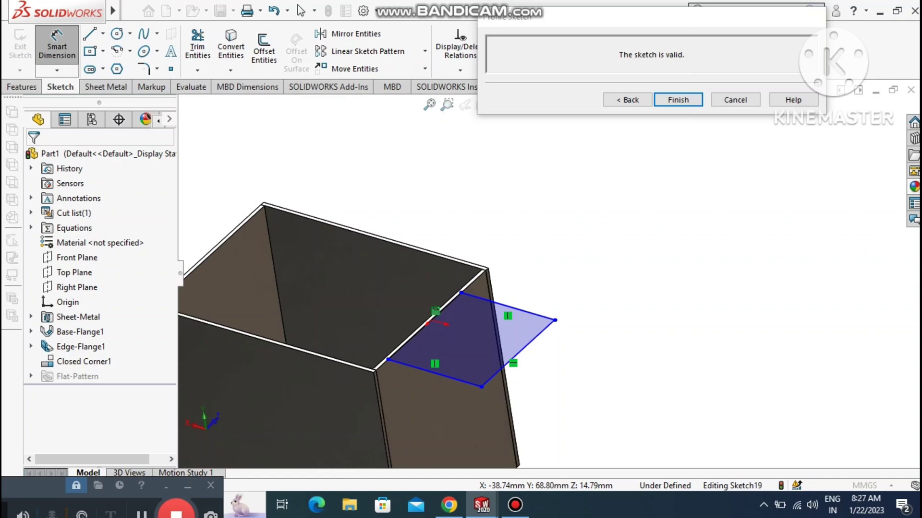
left_click(506, 306)
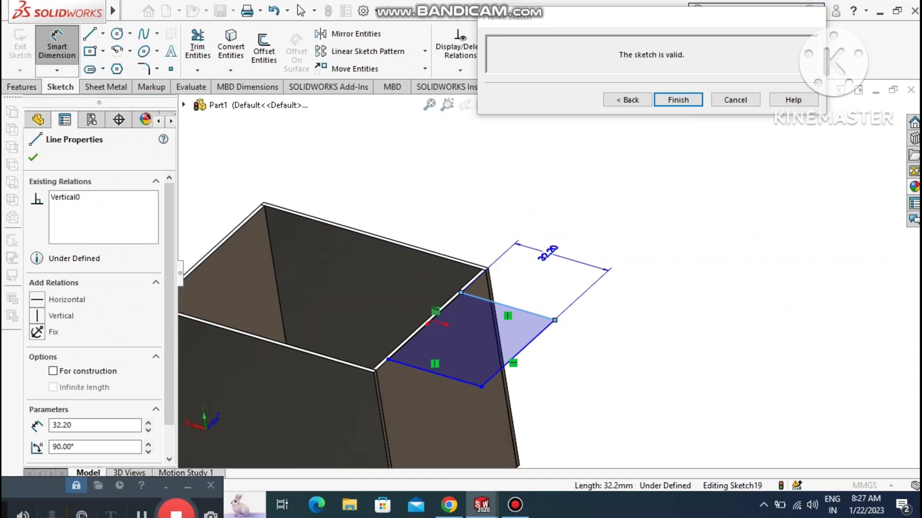
left_click(561, 247)
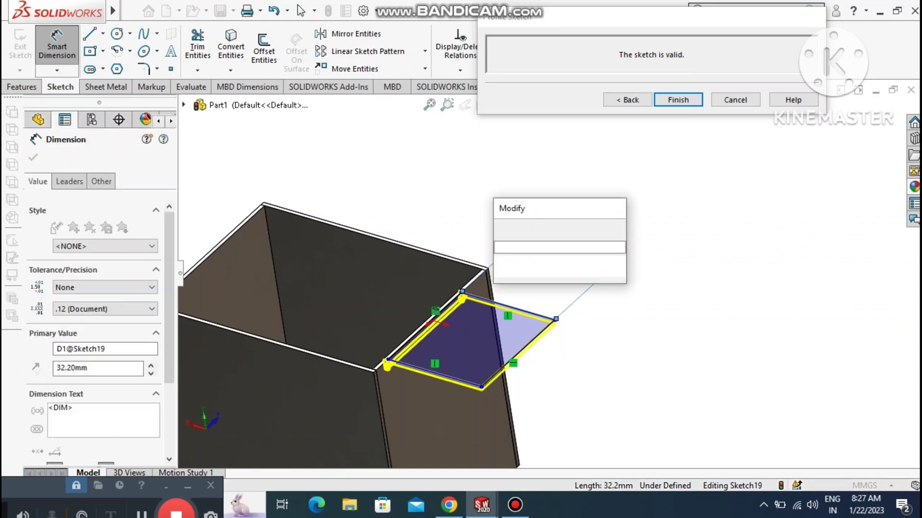
type("19")
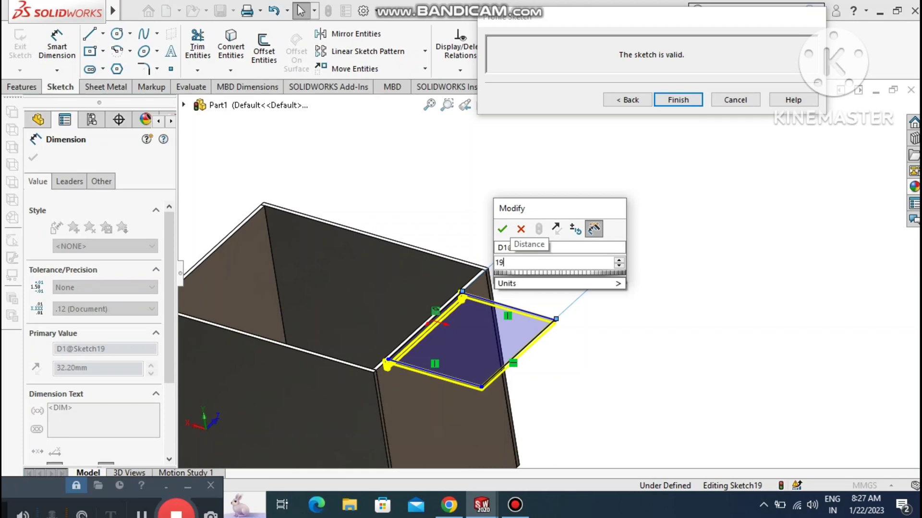
type(".46")
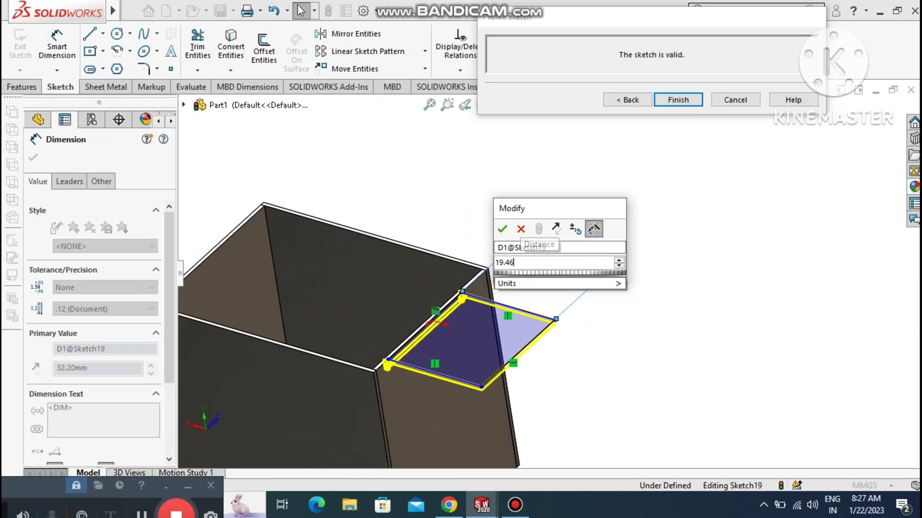
key("Return")
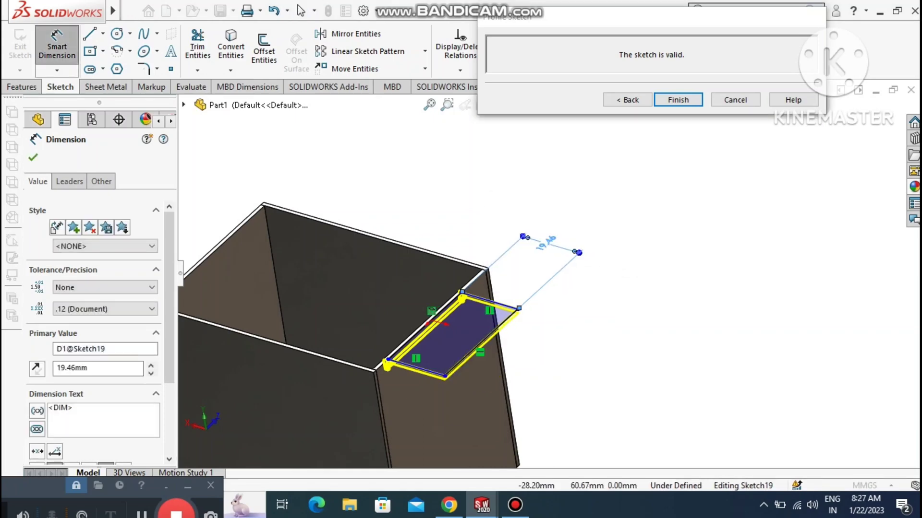
left_click(664, 317)
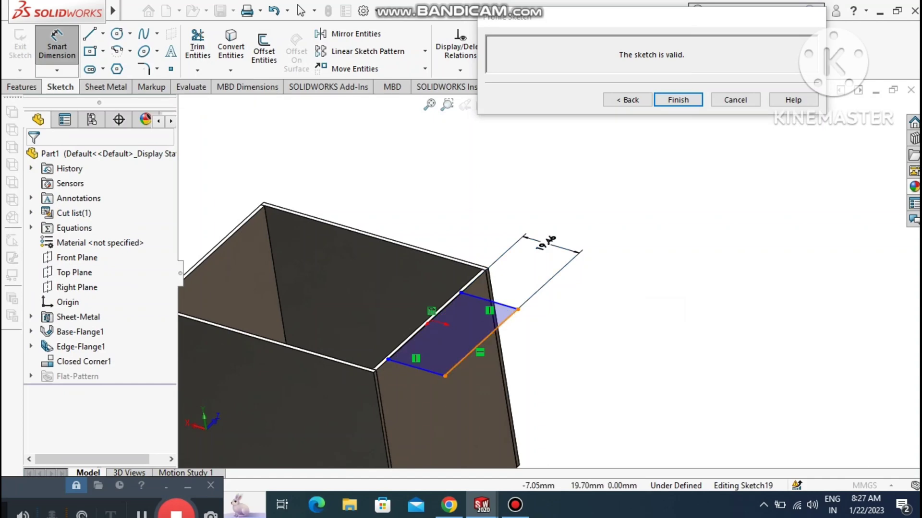
Dimension the profile's outer line to set the flange's width to 39.46 mm.
left_click(501, 324)
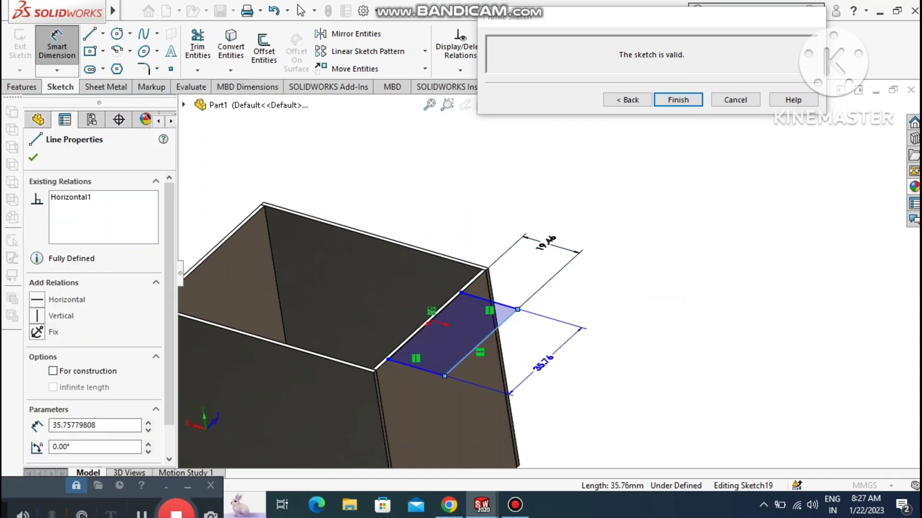
left_click(544, 363)
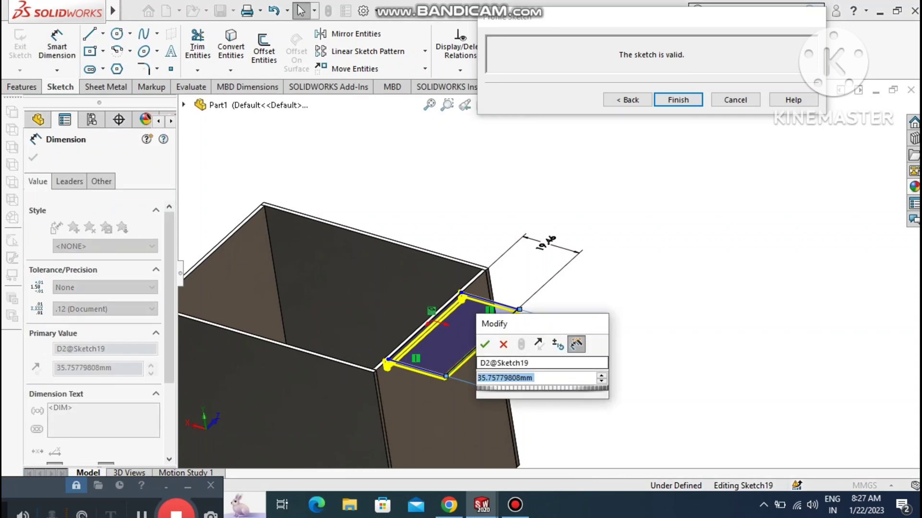
type("39.46")
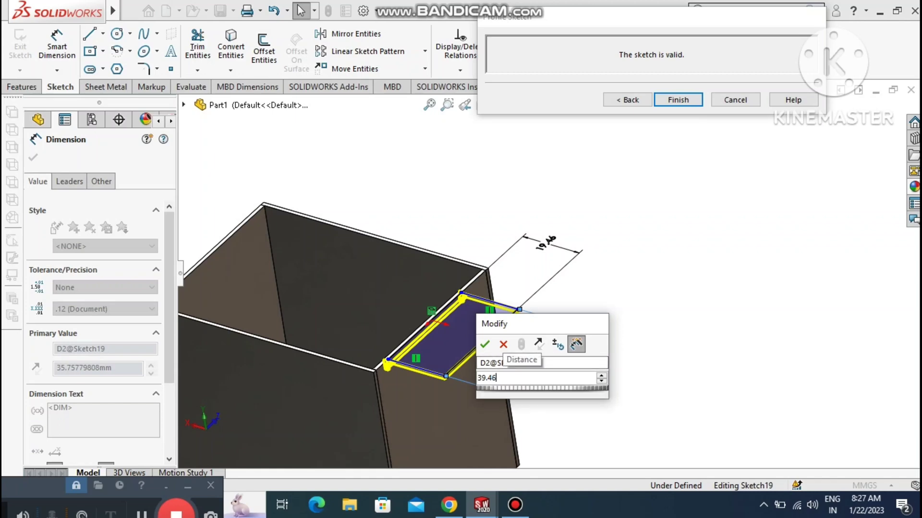
key("Return")
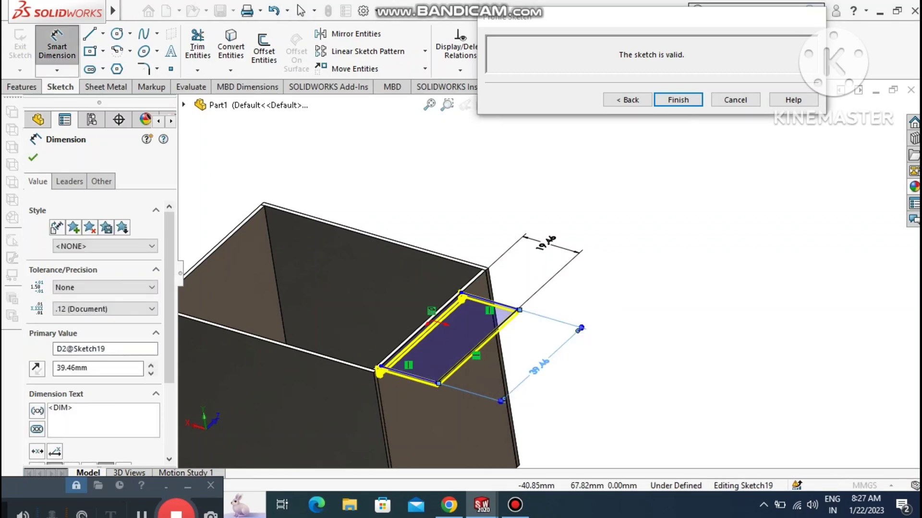
left_click(719, 289)
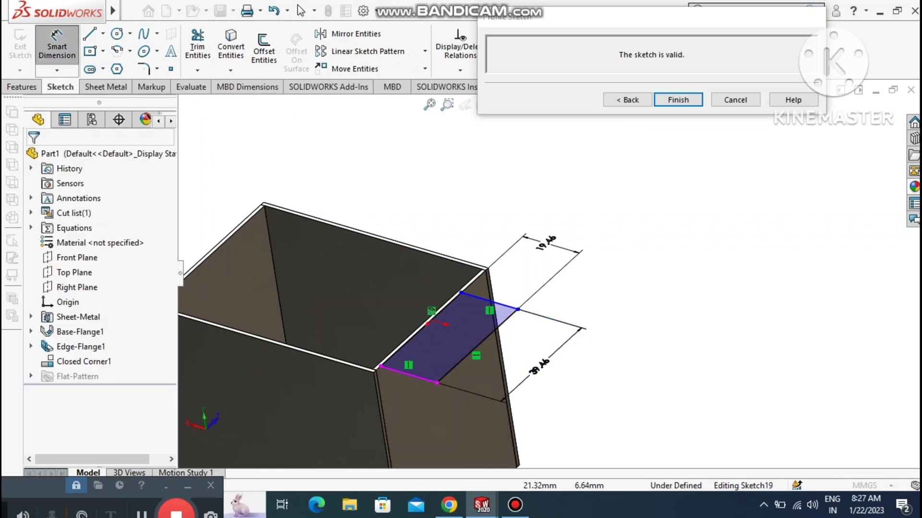
Dimension the offset between the profile's front end point and the wall's front corner as 6.13 mm.
left_click(380, 366)
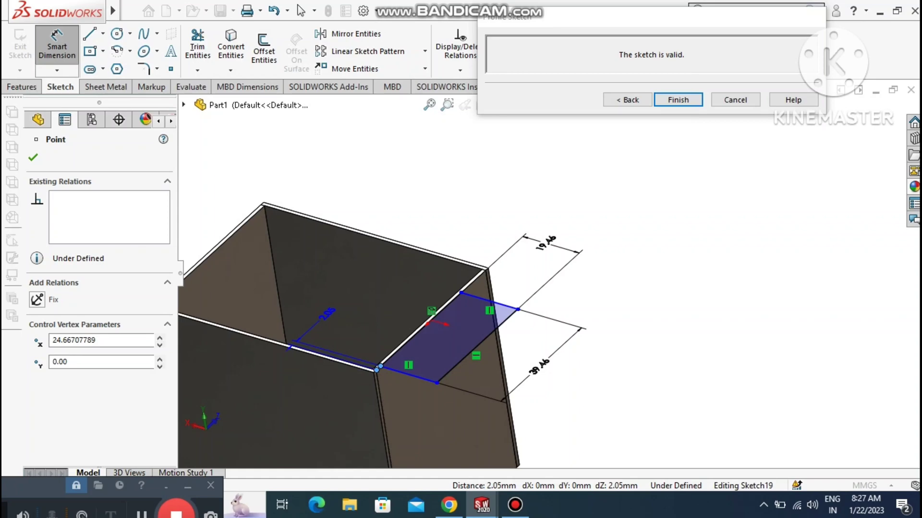
left_click(327, 314)
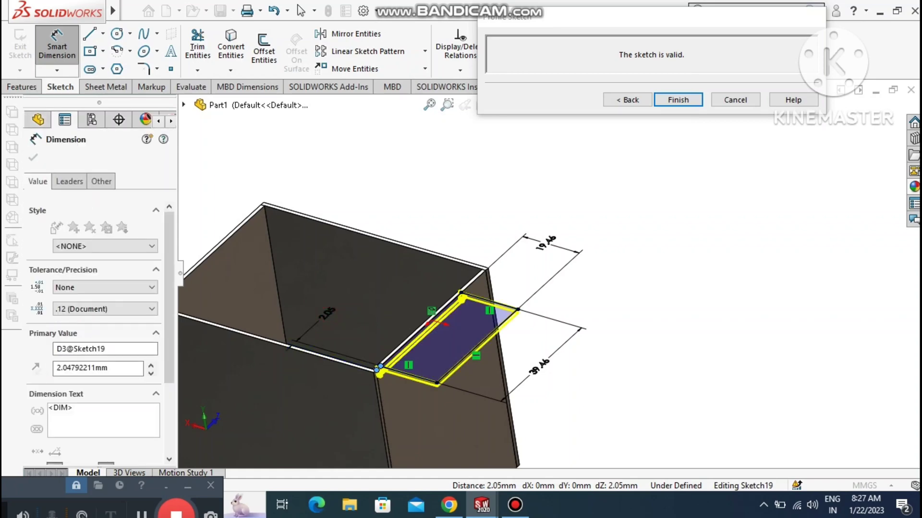
type("6.13")
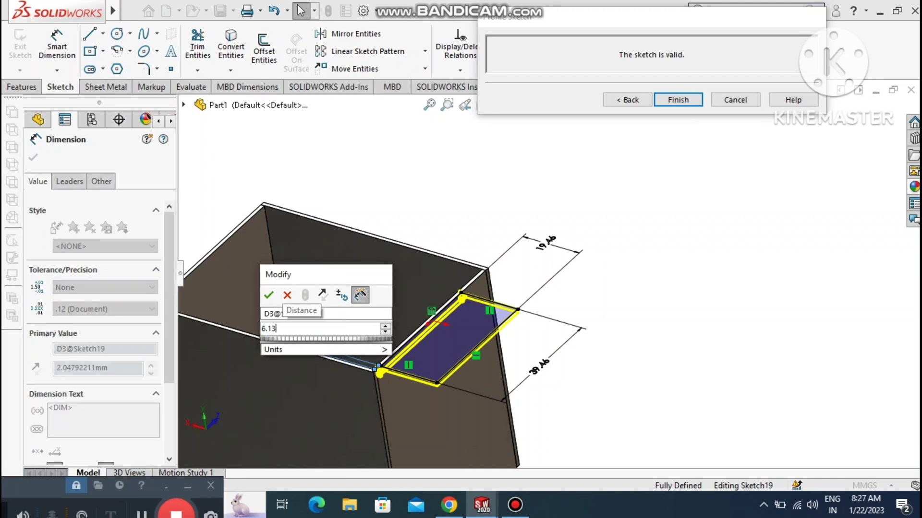
key("Return")
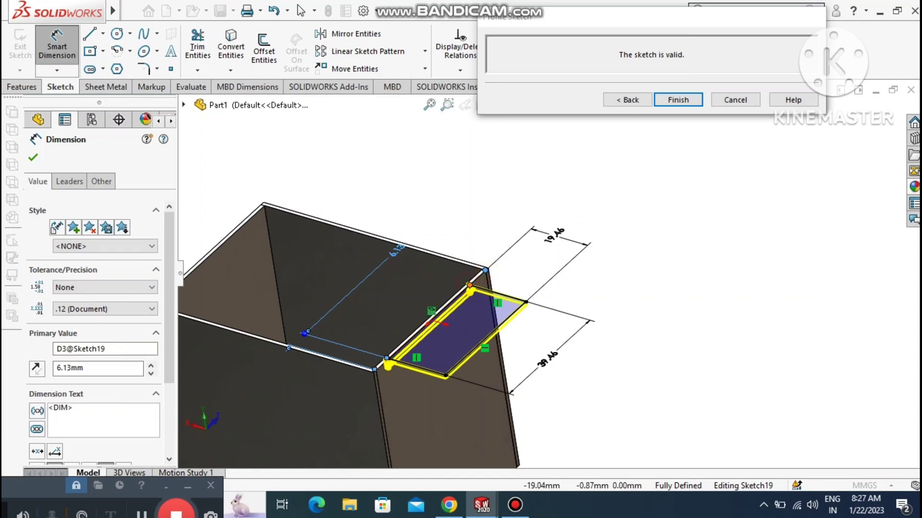
Add a driven dimension between the profile's back end point and the wall's back corner.
left_click(469, 285)
left_click(629, 312)
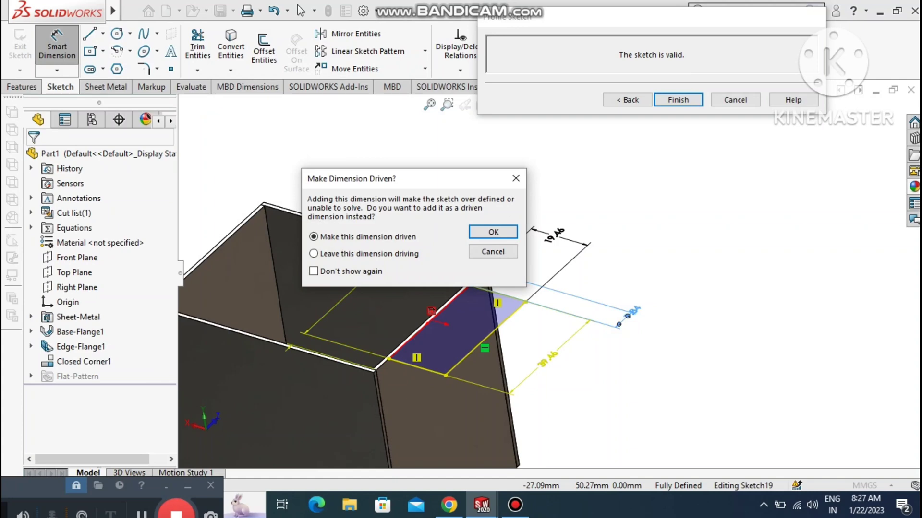
left_click(493, 231)
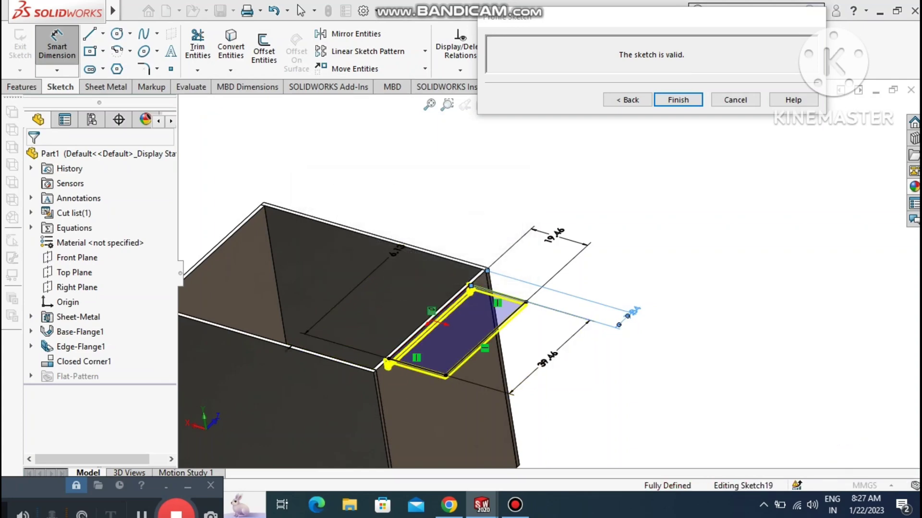
Try to edit the value of the driven offset dimension at the flange profile's back end.
double_click(637, 311)
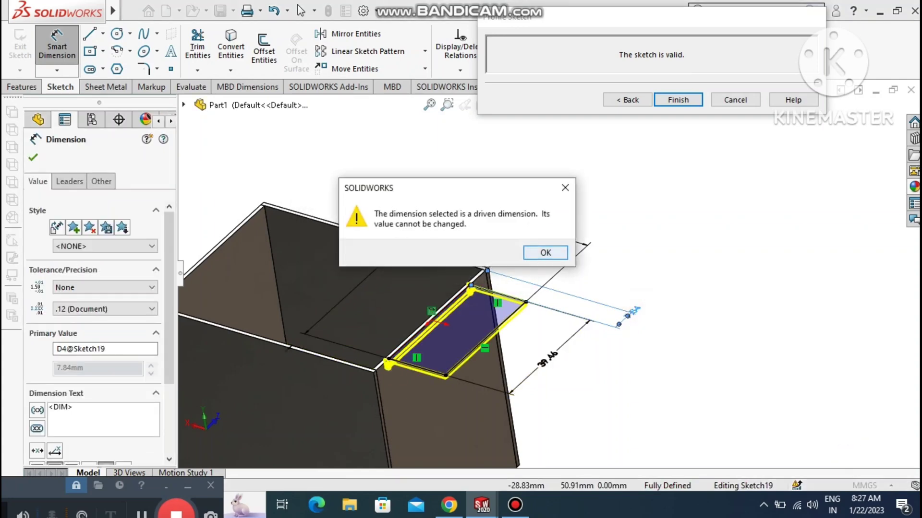
left_click(537, 251)
scroll(617, 271, "down", 2)
middle_click_drag(616, 271, 611, 308)
scroll(614, 310, "down", 1)
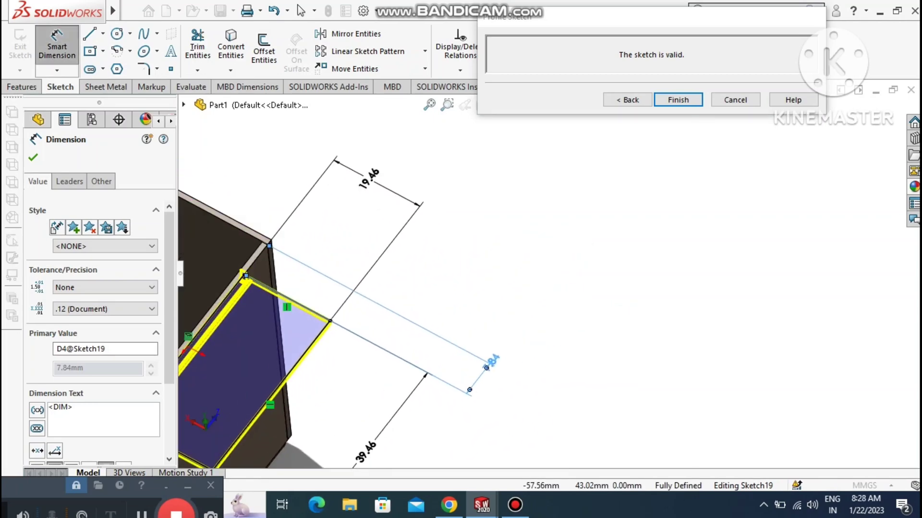
left_click(571, 253)
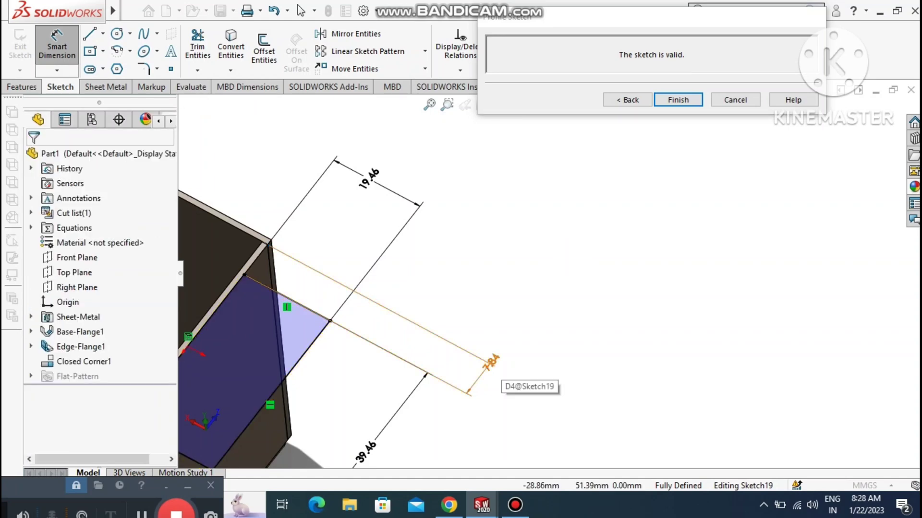
double_click(491, 364)
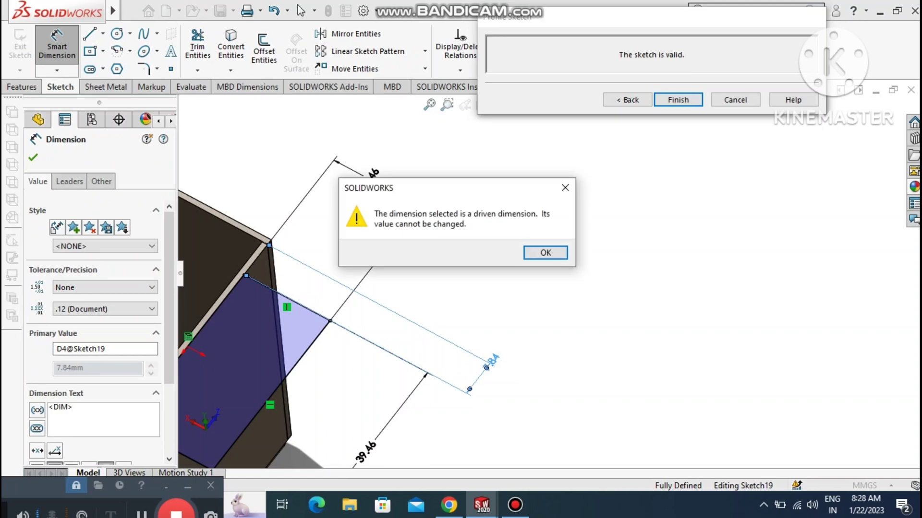
left_click(545, 253)
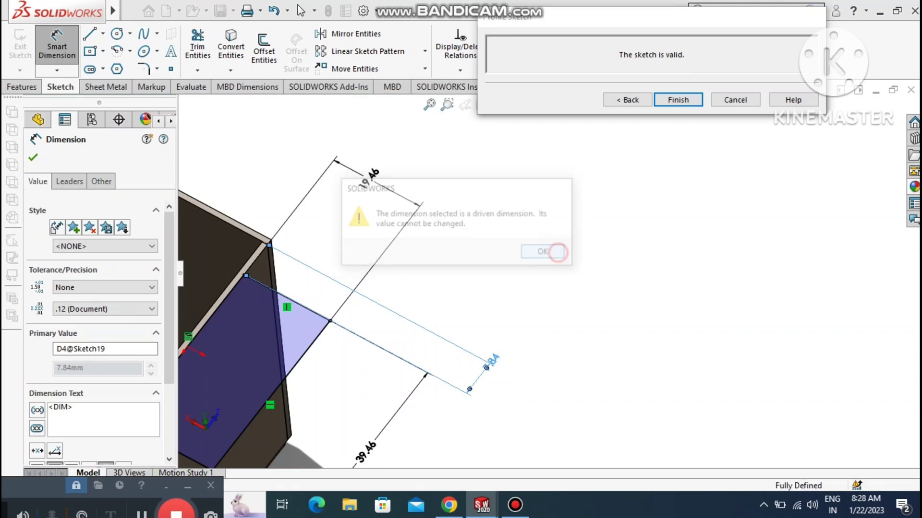
Finish the edge flange profile to create the flange on top of the side wall.
key("Escape")
left_click(463, 372)
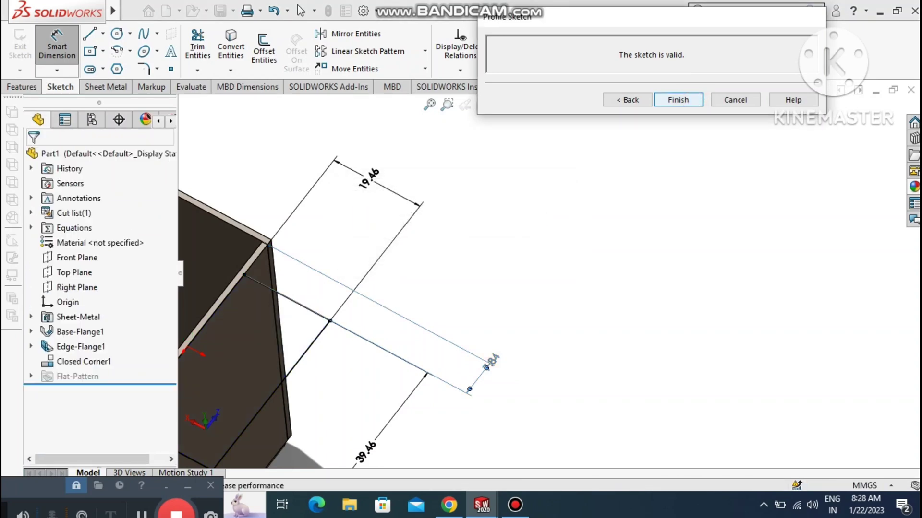
left_click(678, 100)
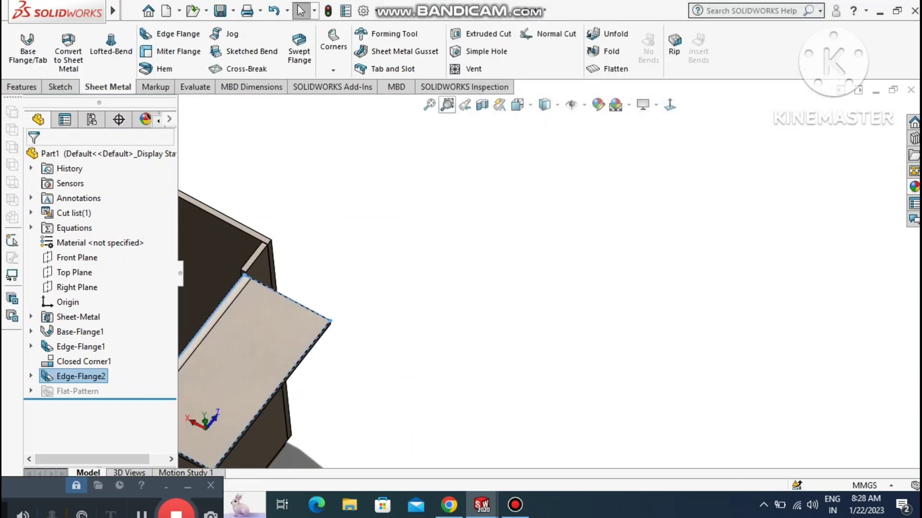
left_click(447, 104)
left_click(714, 258)
middle_click_drag(713, 259, 718, 223)
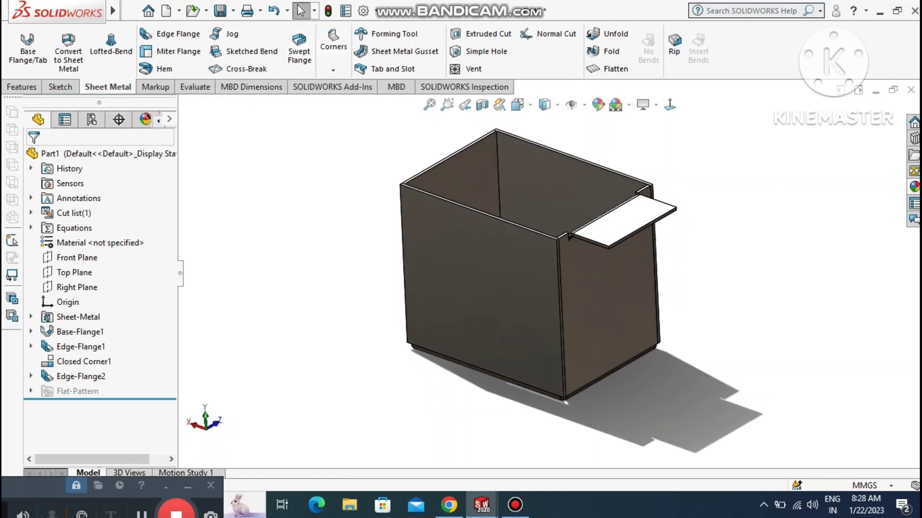
Break the flange's two outer corners with 4 mm chamfers.
left_click(333, 69)
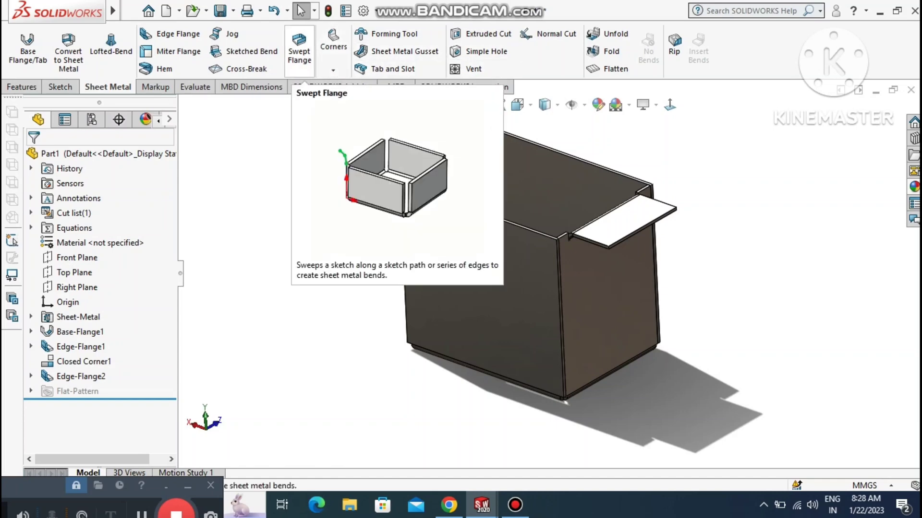
left_click(333, 69)
left_click(334, 68)
left_click(334, 65)
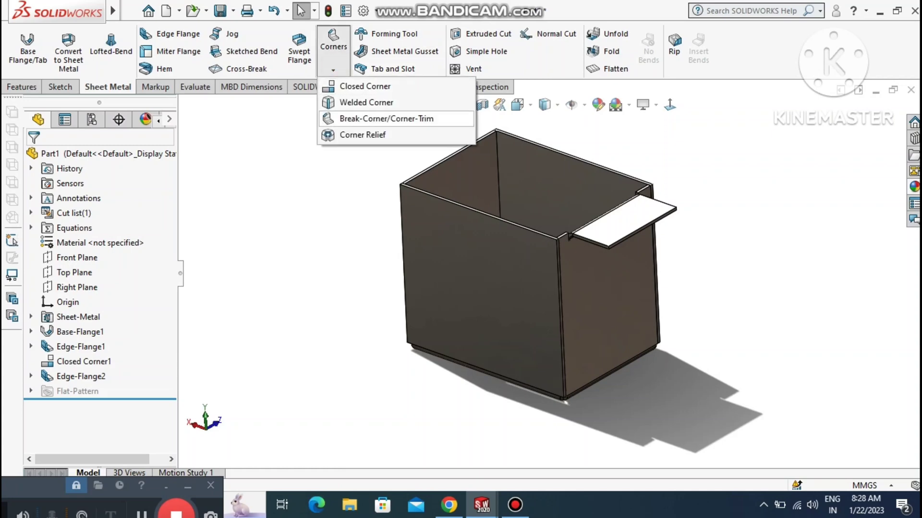
left_click(336, 119)
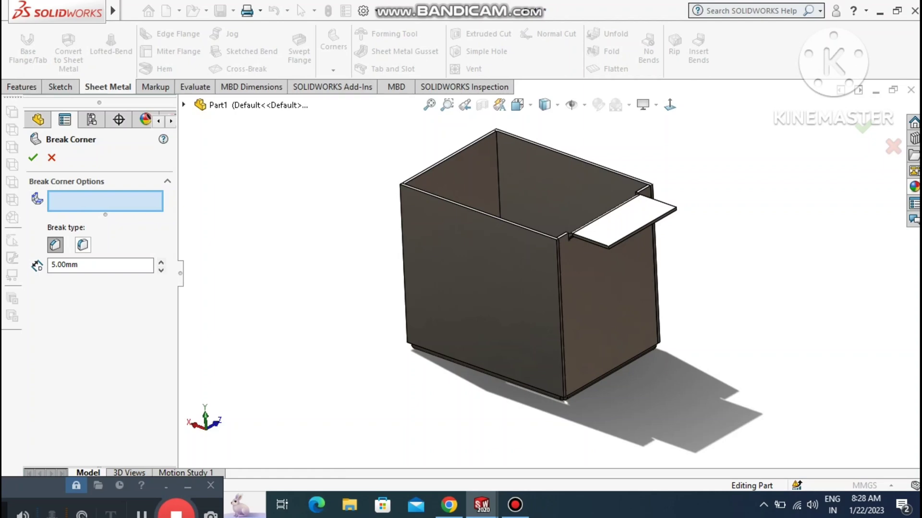
double_click(85, 267)
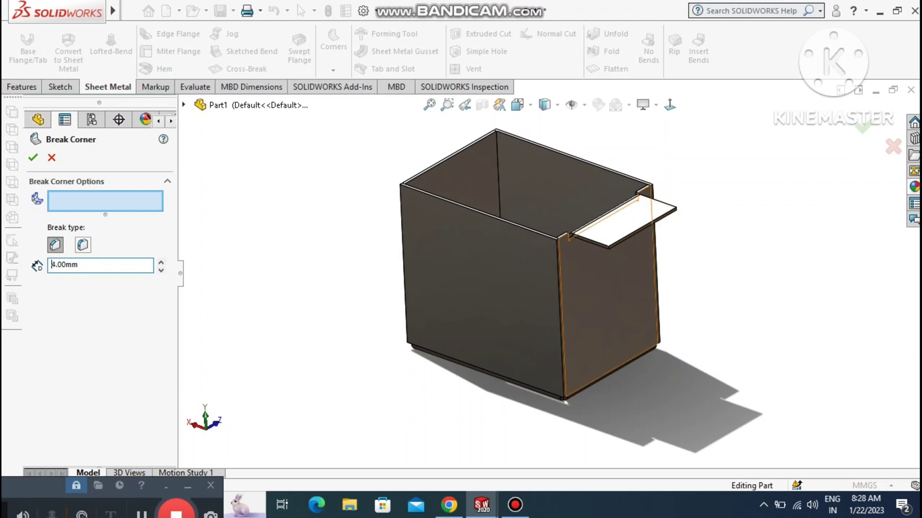
left_click(607, 245)
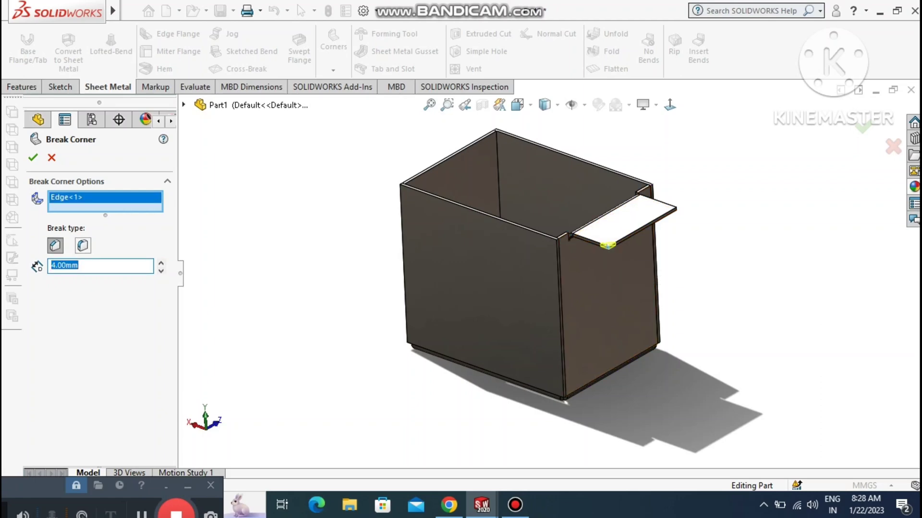
left_click(676, 210)
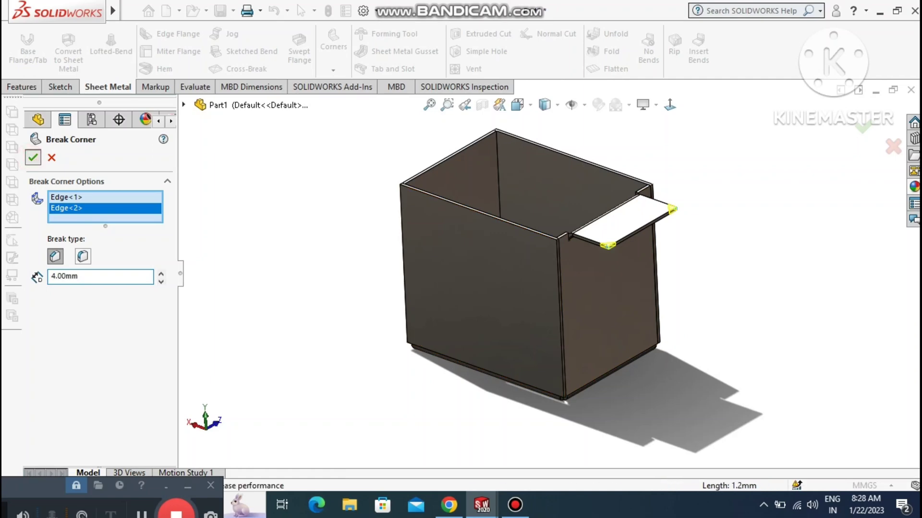
left_click(32, 158)
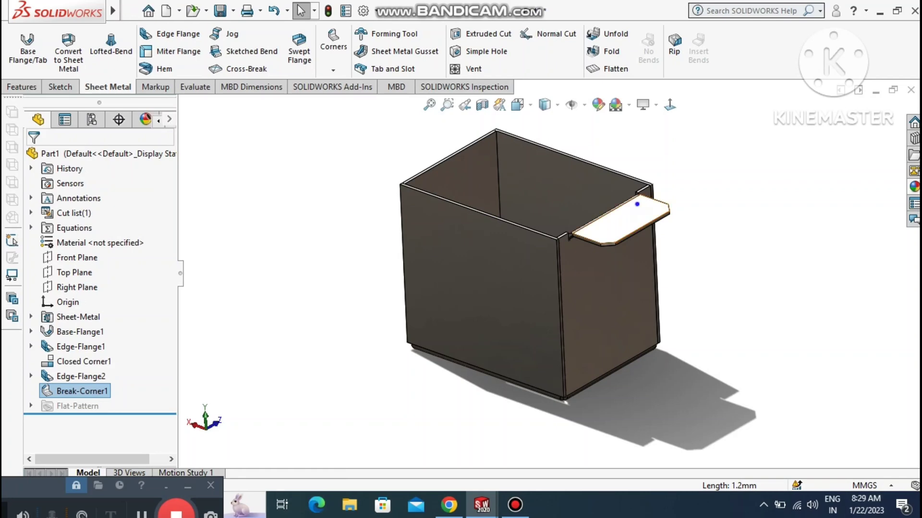
Start a sketch on the flange's top face and draw a horizontal centerline from the origin past the flange's outer edge.
right_click(637, 204)
left_click(669, 148)
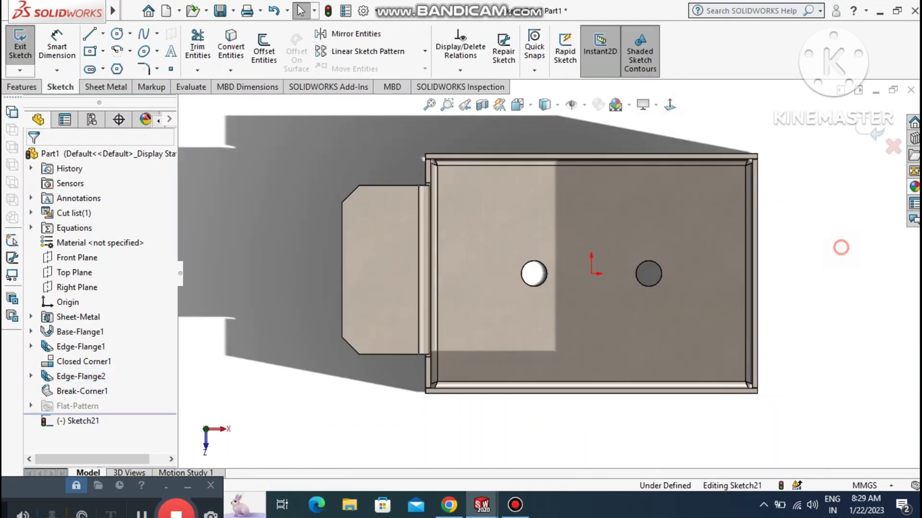
left_click(181, 11)
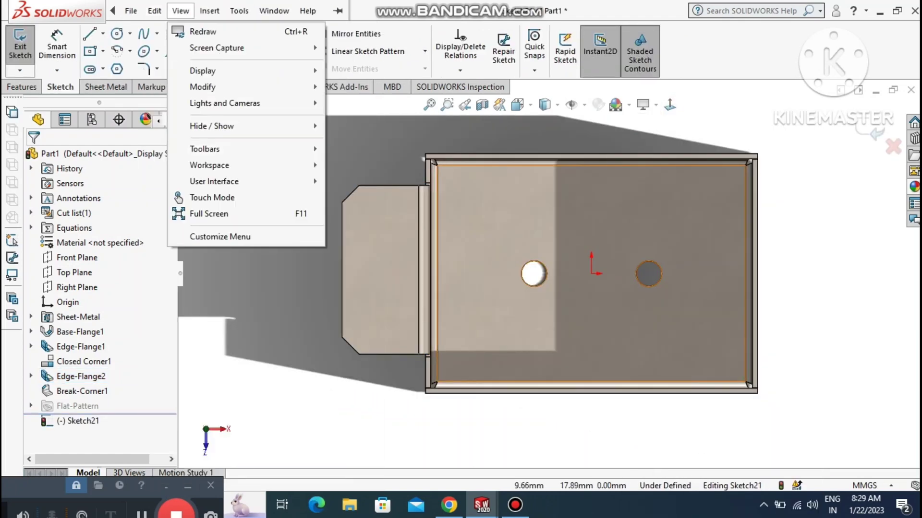
mouse_move(154, 10)
left_click(102, 33)
left_click(102, 33)
left_click(118, 52)
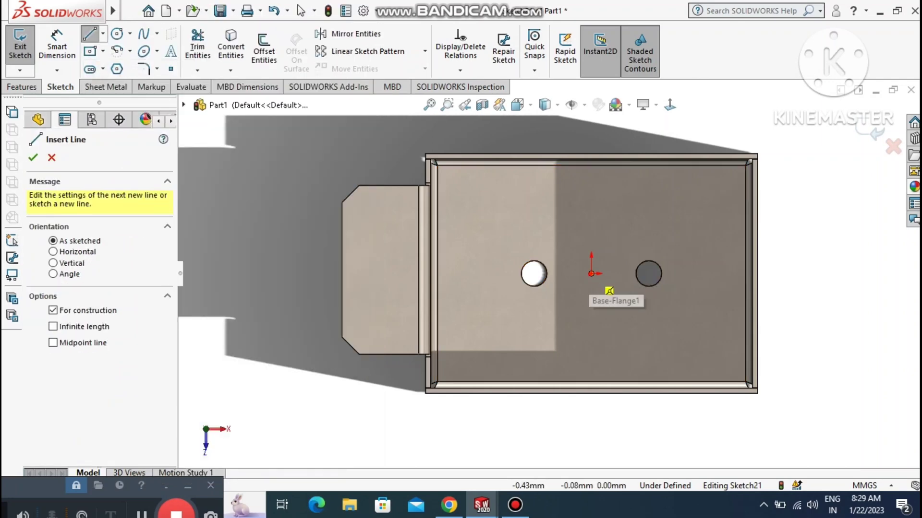
left_click(591, 273)
left_click(272, 273)
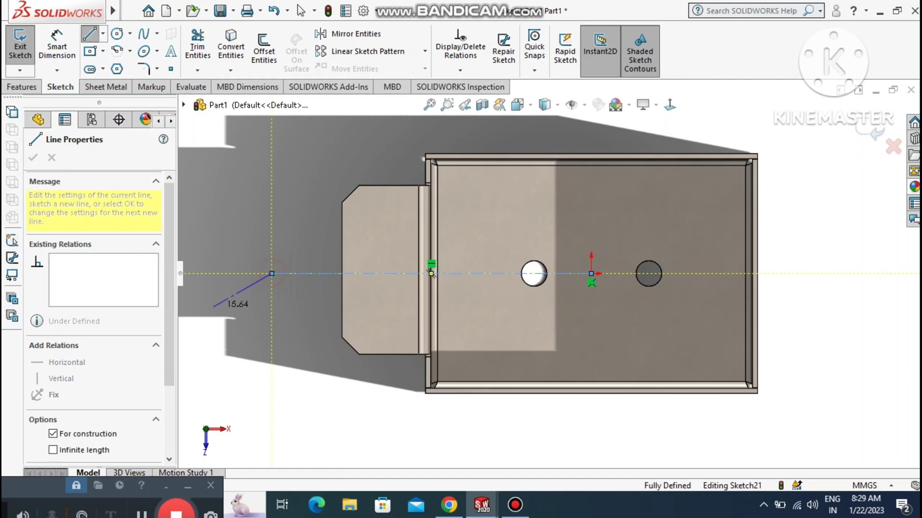
key("Escape")
key("Escape")
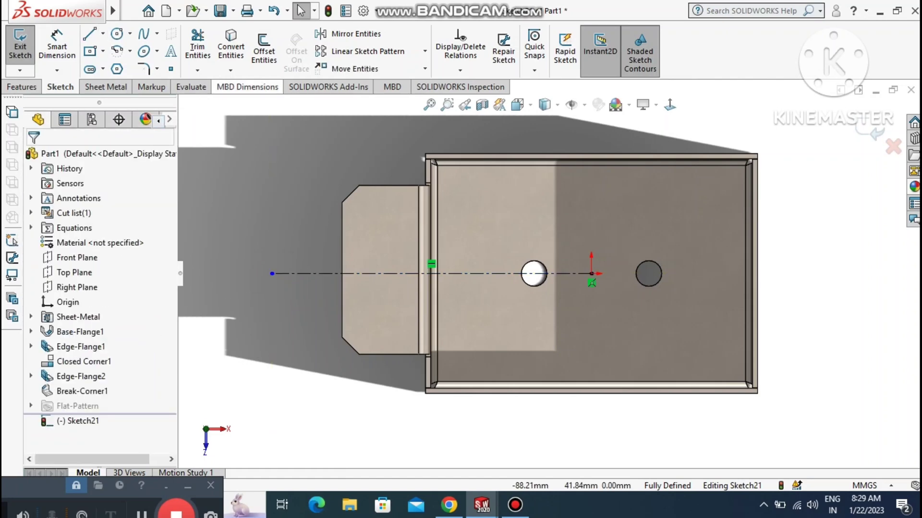
Sketch two circles about 6.6 mm and 6.9 mm in diameter on the flange, one above and one below the centerline.
left_click(116, 33)
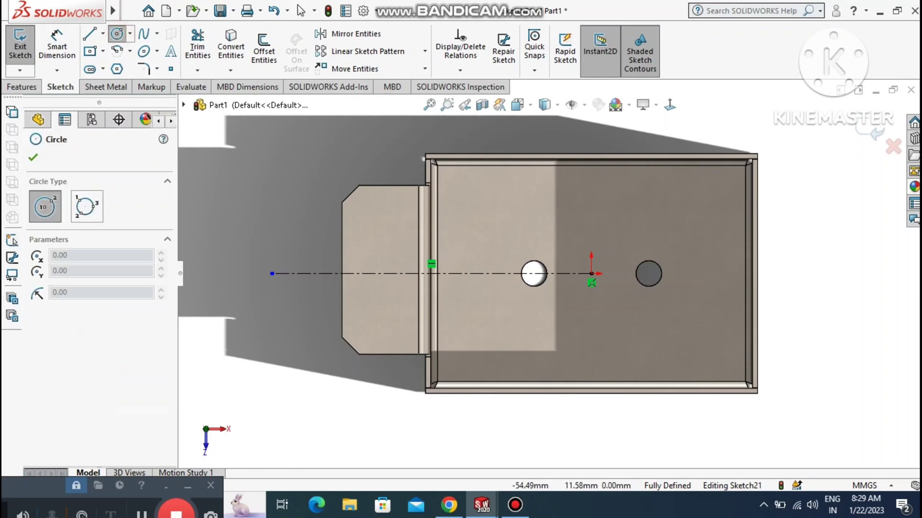
left_click(375, 224)
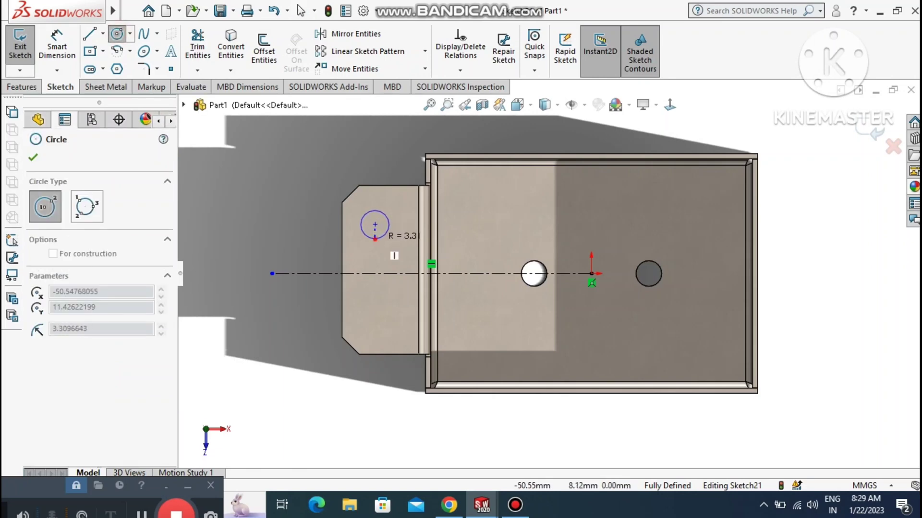
left_click(375, 239)
left_click(375, 317)
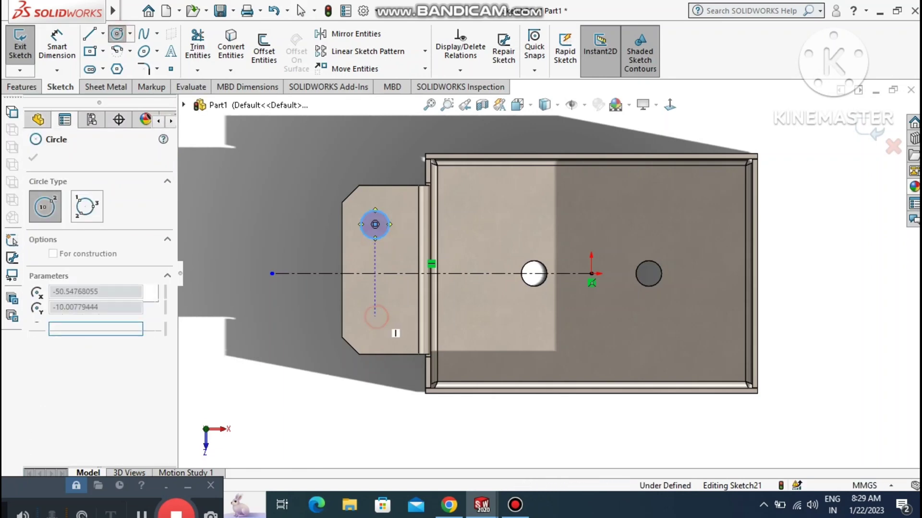
left_click(376, 332)
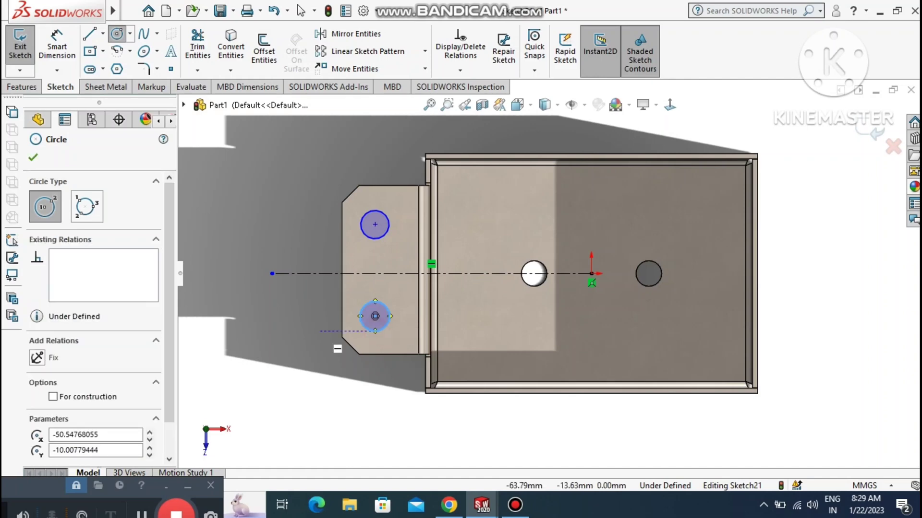
key("Escape")
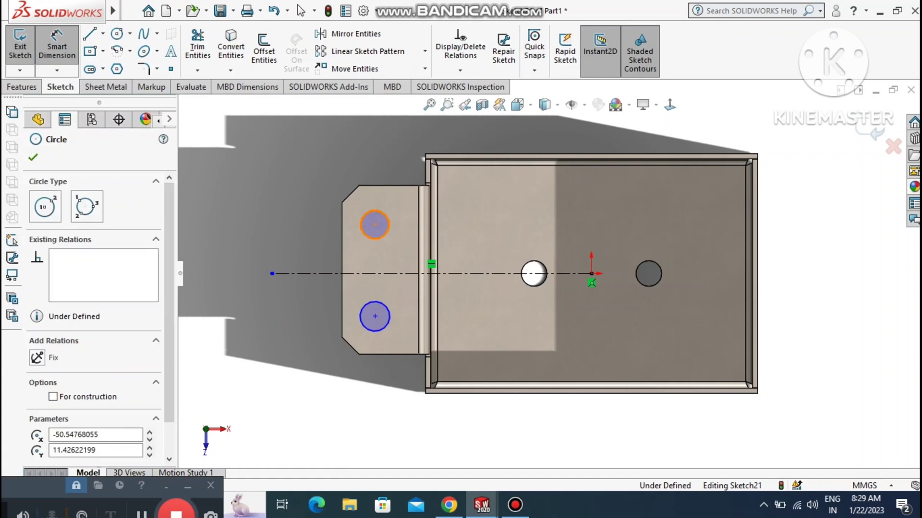
Dimension the circle above the centerline with a diameter of 5.29 mm.
left_click(364, 214)
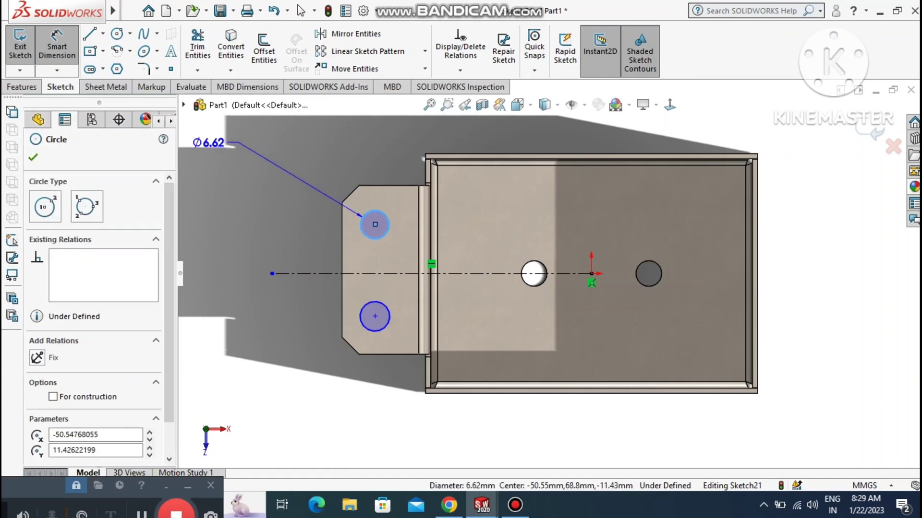
left_click(236, 157)
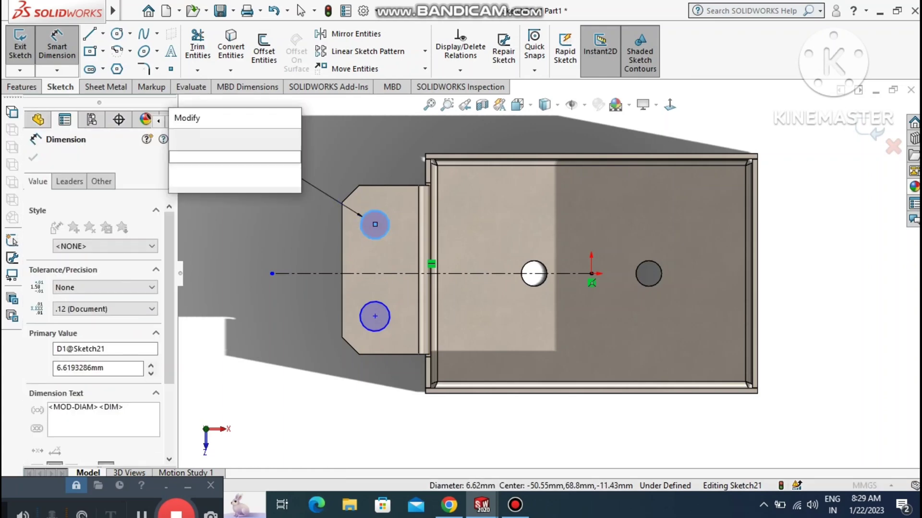
type("5,")
key("BackSpace")
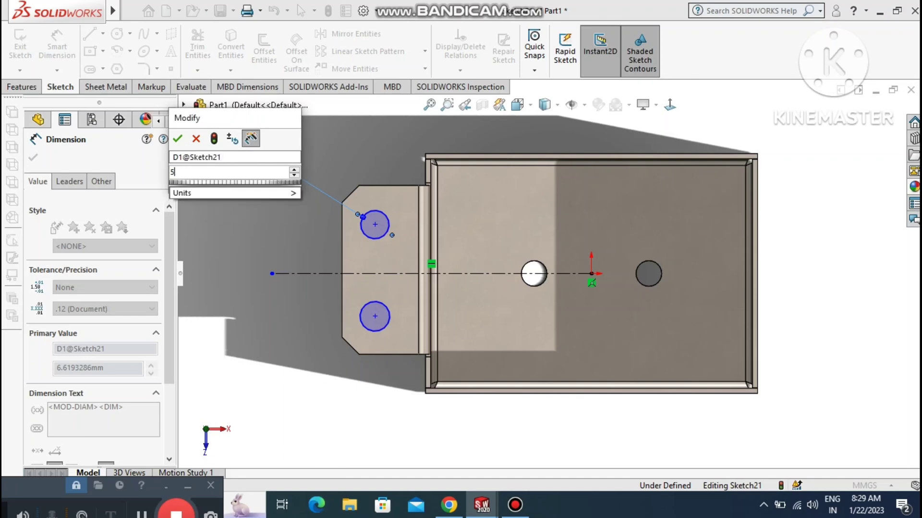
type(".2")
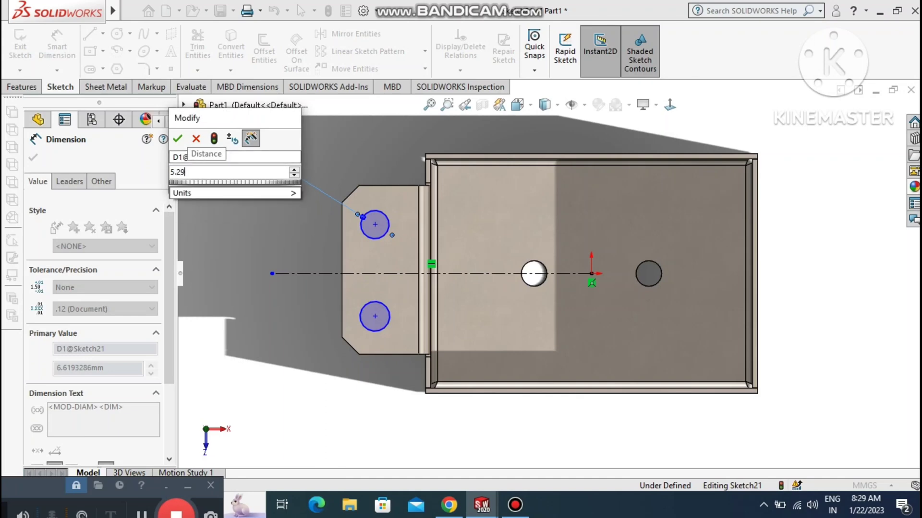
type("9")
key("Return")
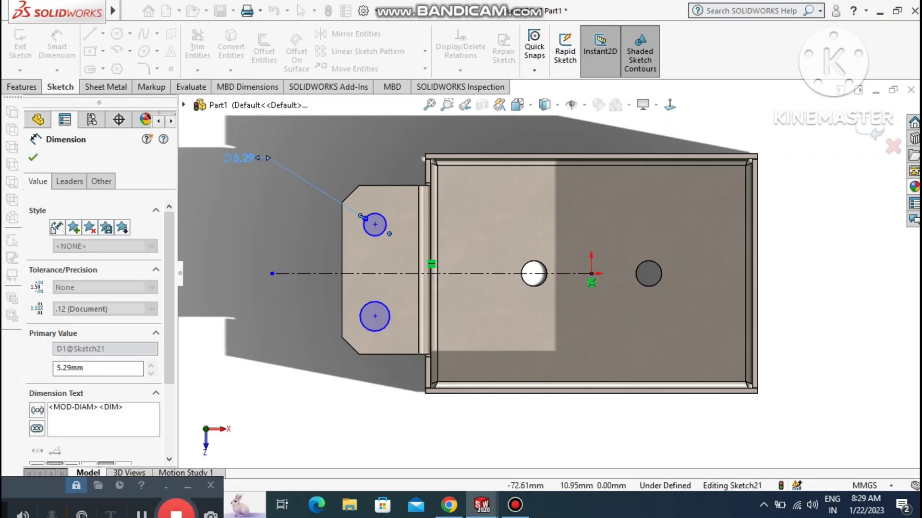
left_click(280, 226)
Dimension the circle below the centerline with a diameter of 5.29 mm.
left_click(364, 327)
left_click(296, 399)
type("5")
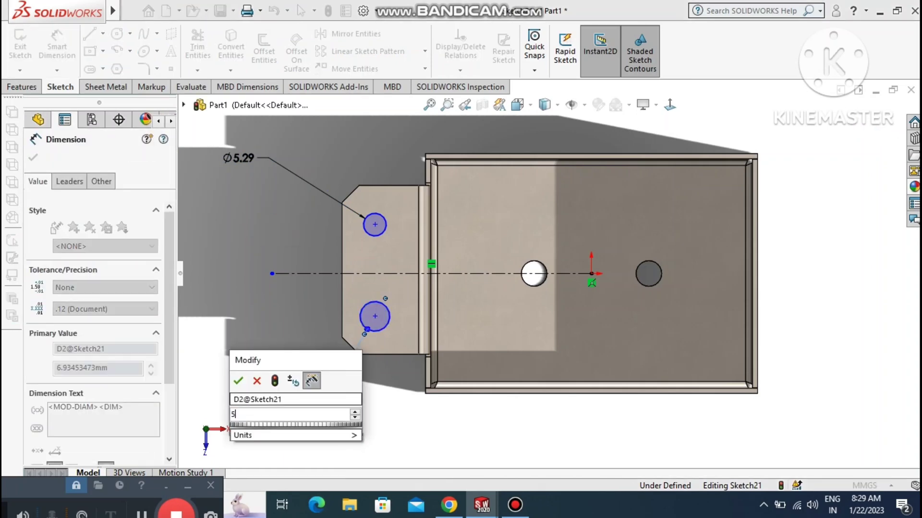
type(".29")
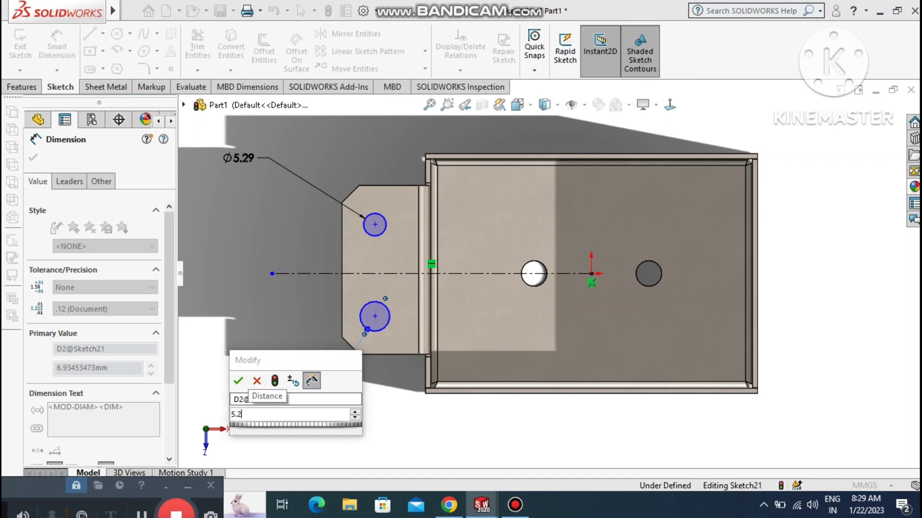
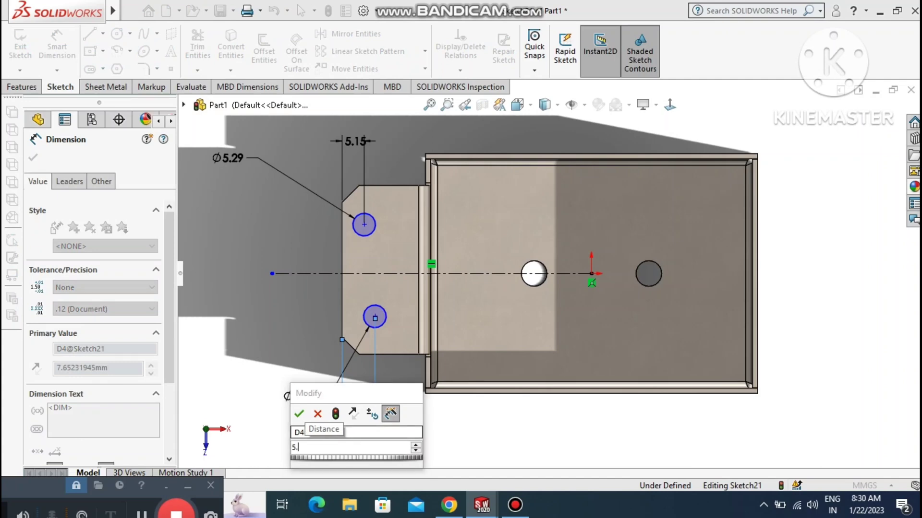
Set the lower circle's center distance from the flange's outer edge to 5.15 mm.
type("15")
key("Return")
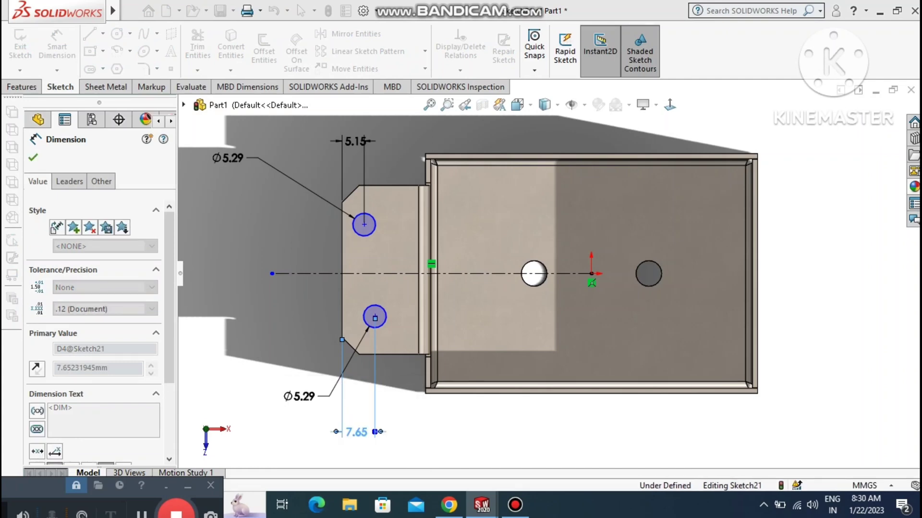
left_click(257, 317)
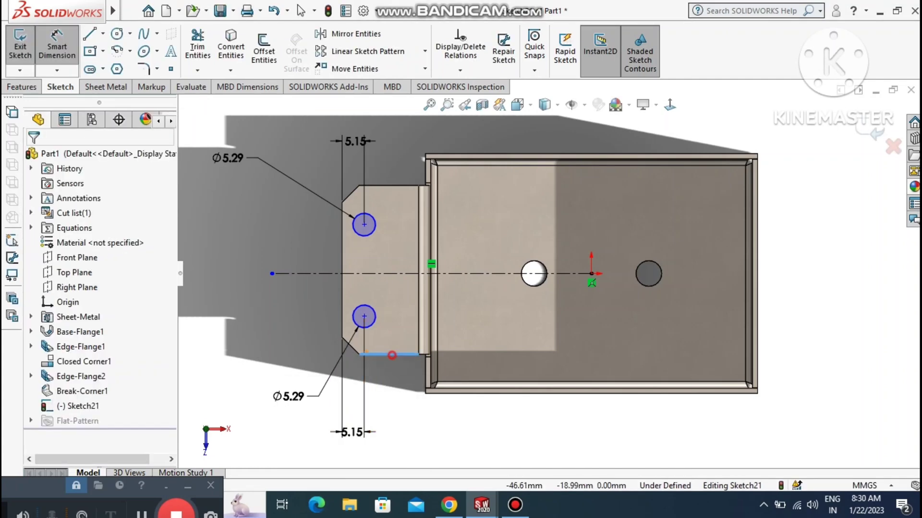
Dimension the lower circle's center 6.54 mm from the flange's lower side edge.
left_click(392, 355)
left_click(364, 316)
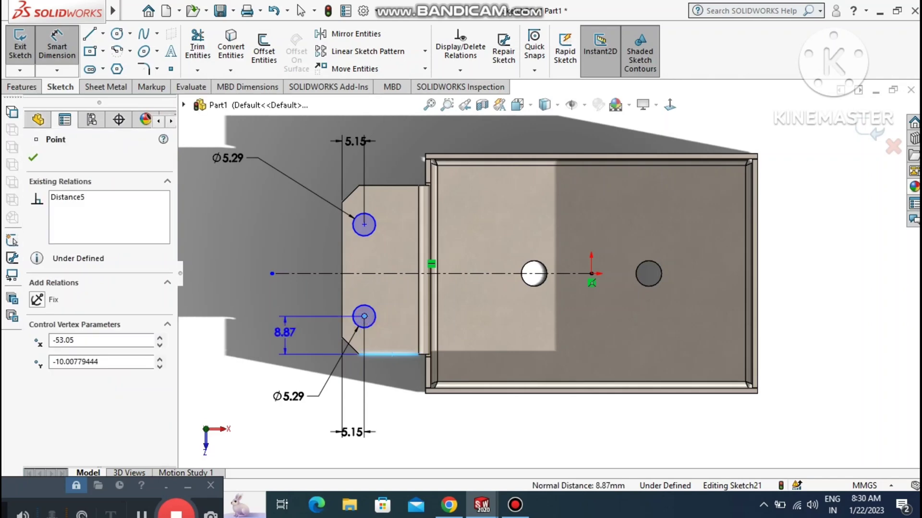
left_click(284, 332)
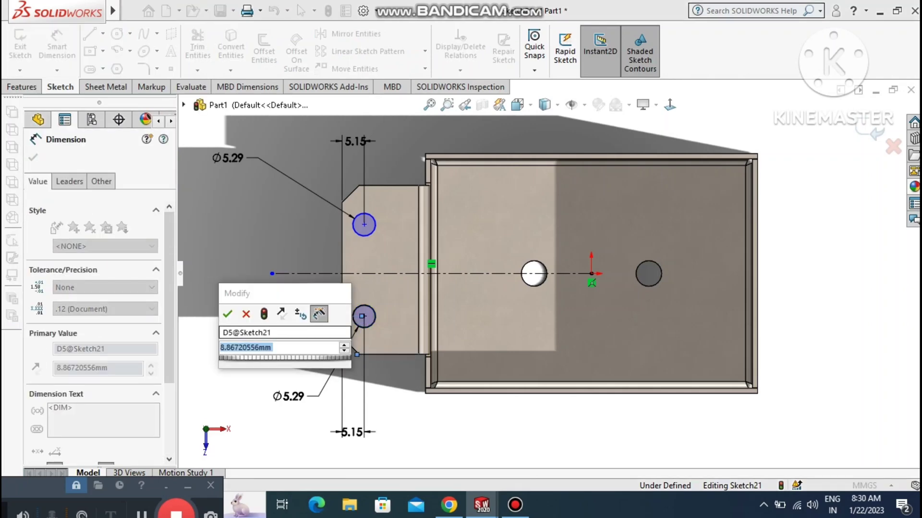
type("6.54")
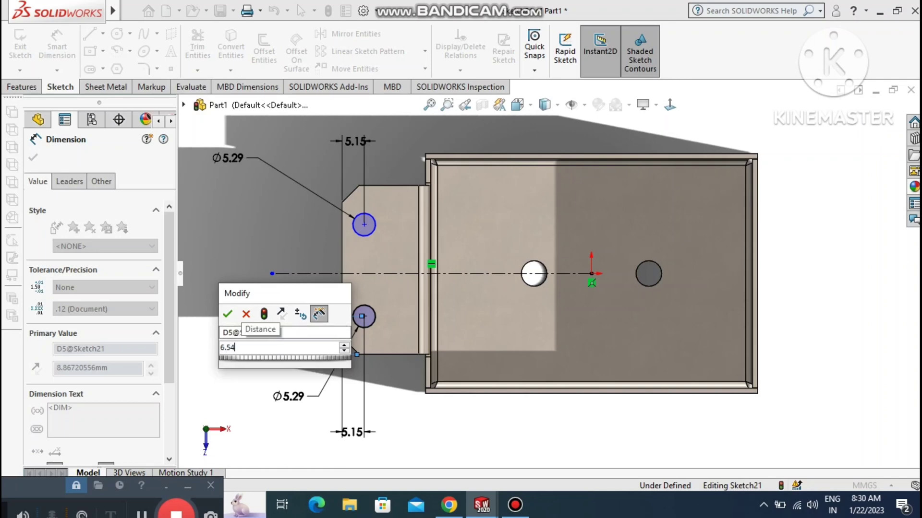
key("Return")
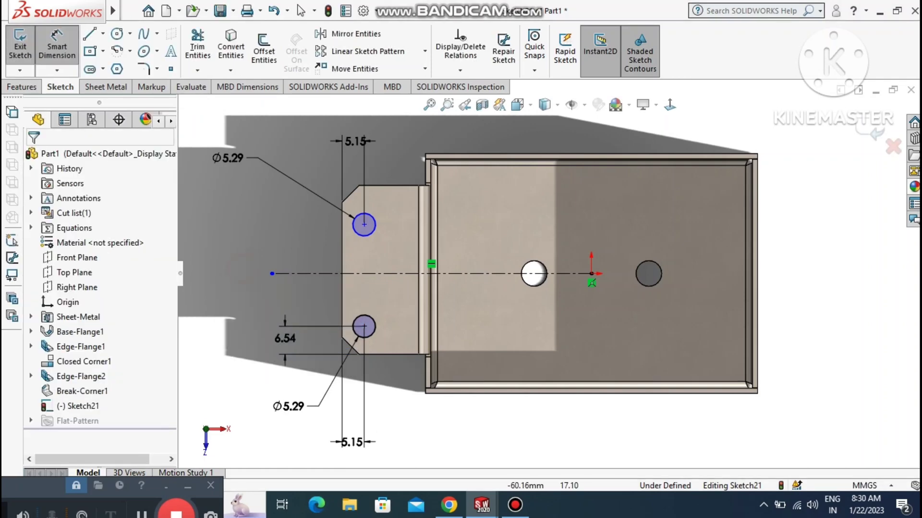
Dimension the upper circle's center 6.54 mm from the flange's upper side edge.
left_click(383, 186)
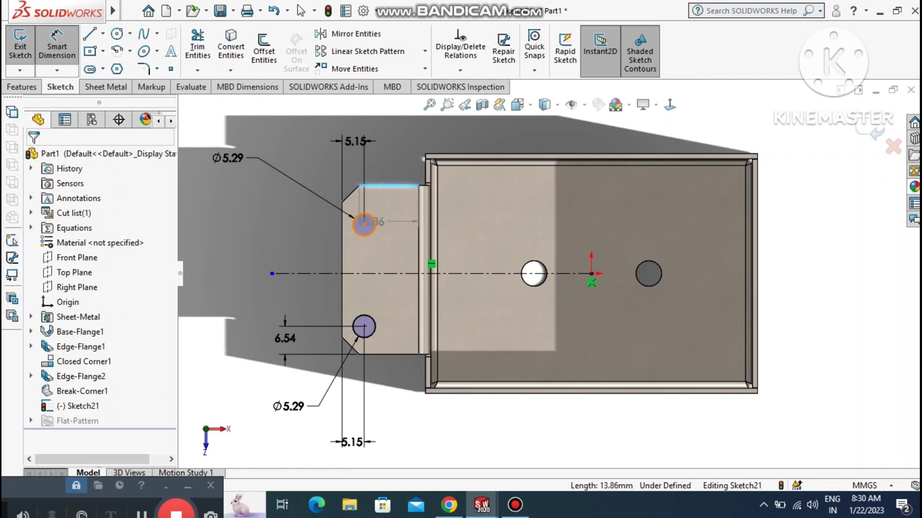
left_click(364, 224)
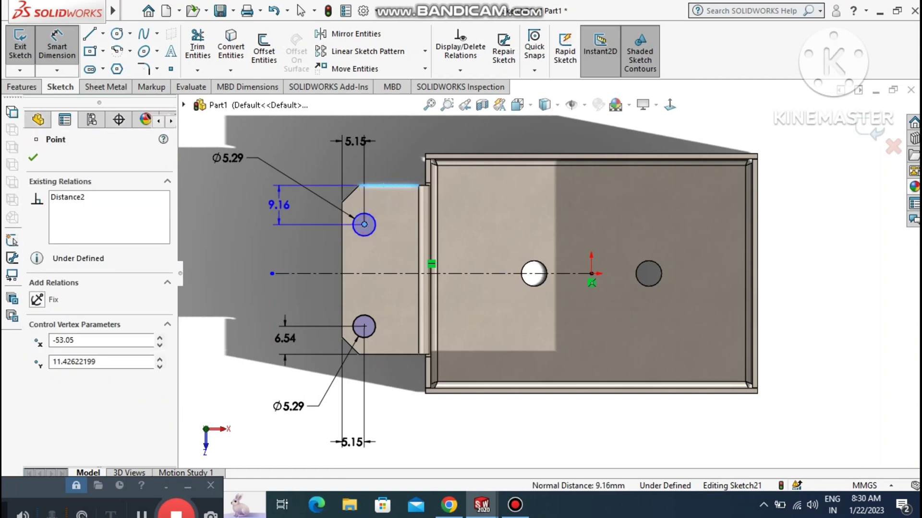
left_click(277, 204)
type("6.54")
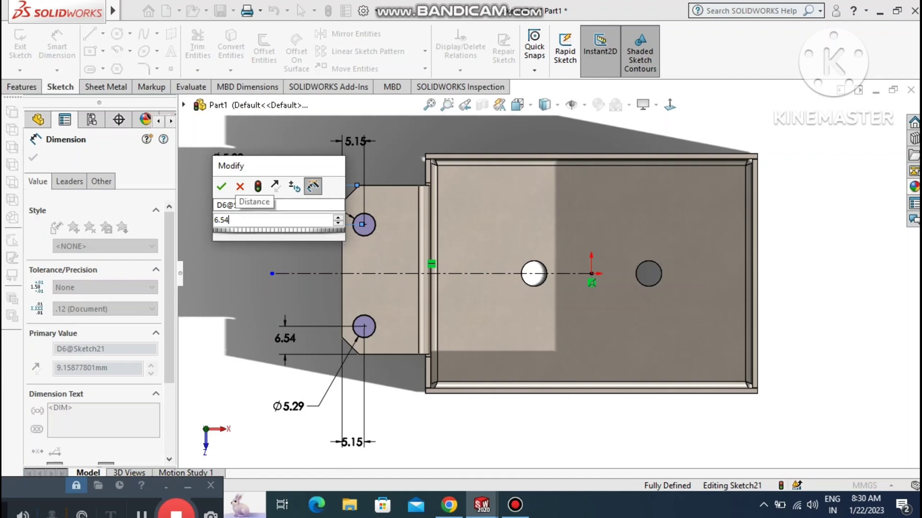
left_click(222, 186)
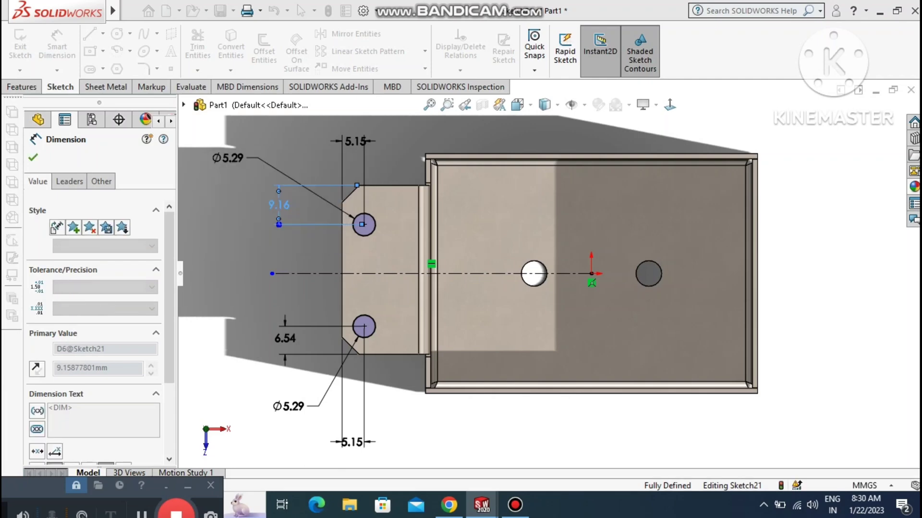
key("Escape")
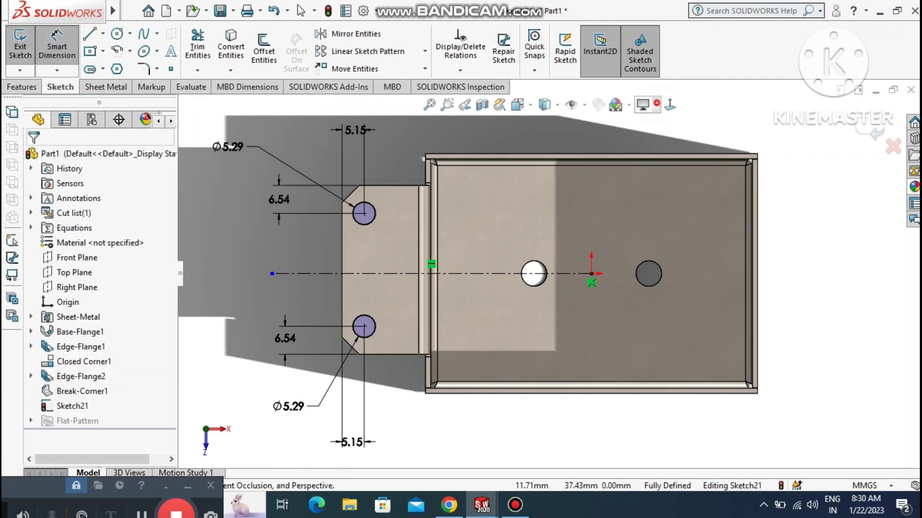
Turn off the shadow display and extrude-cut the two sketched circles through the flange.
left_click(656, 104)
left_click(654, 138)
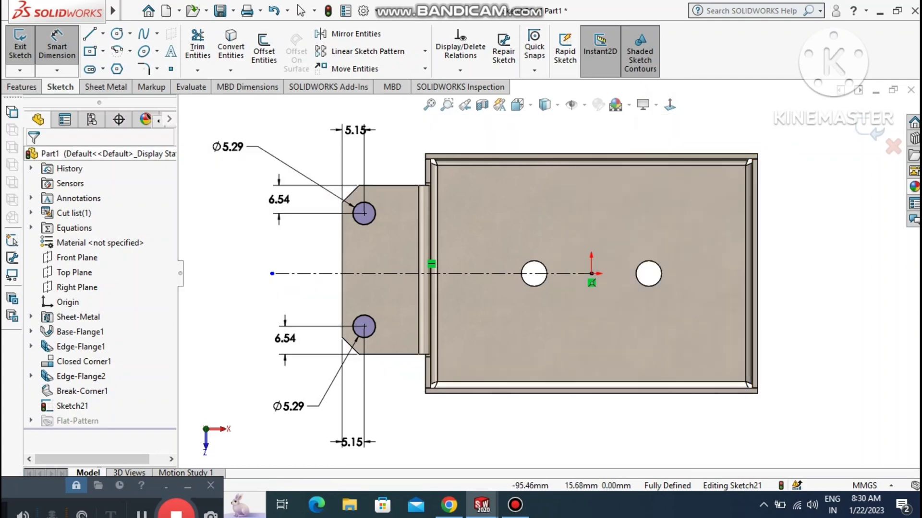
left_click(22, 87)
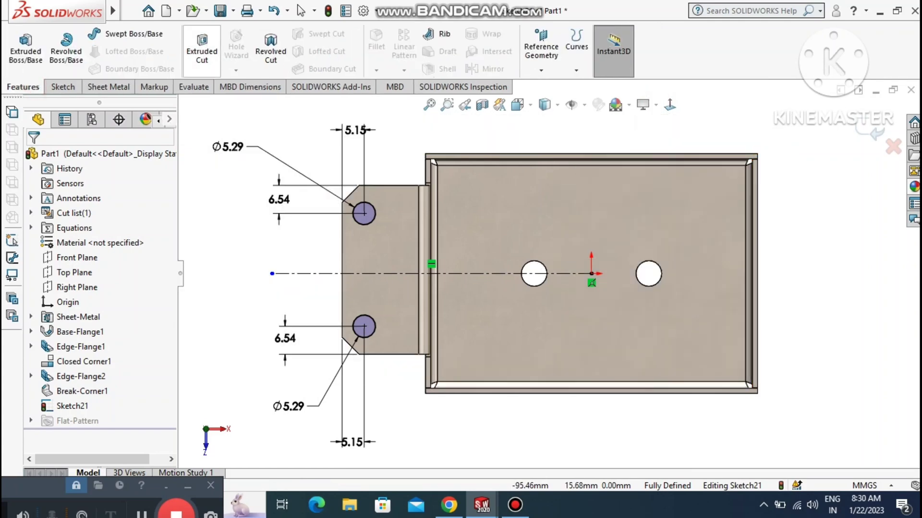
left_click(202, 51)
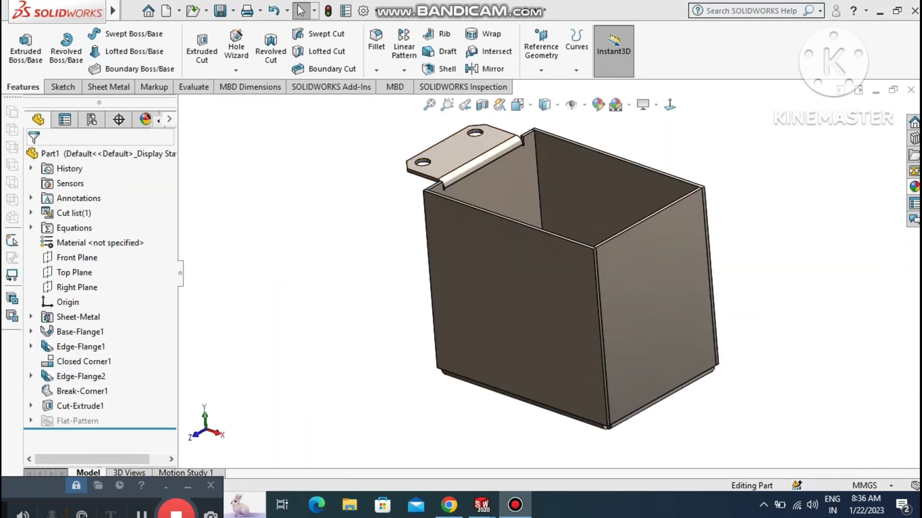
Create a mid reference plane between the outer face of the flange-side wall and the opposite wall's outer face.
left_click(541, 70)
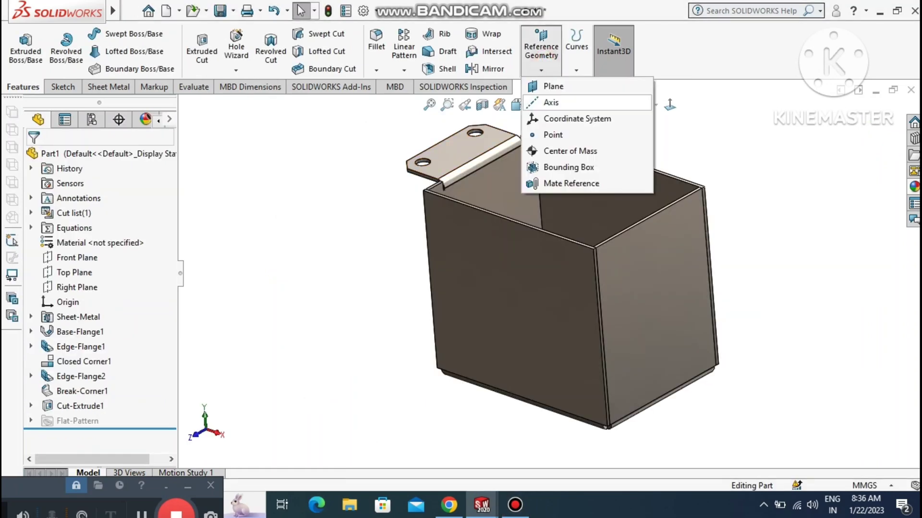
left_click(552, 86)
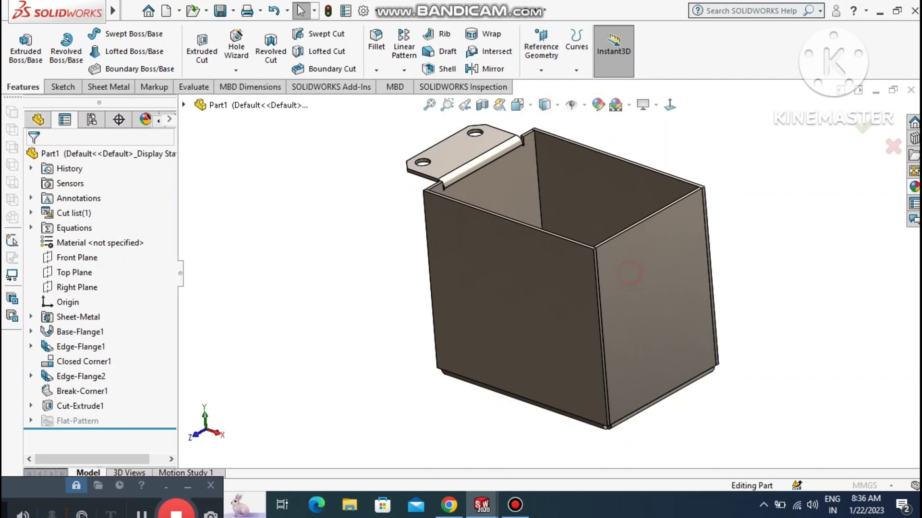
left_click(683, 316)
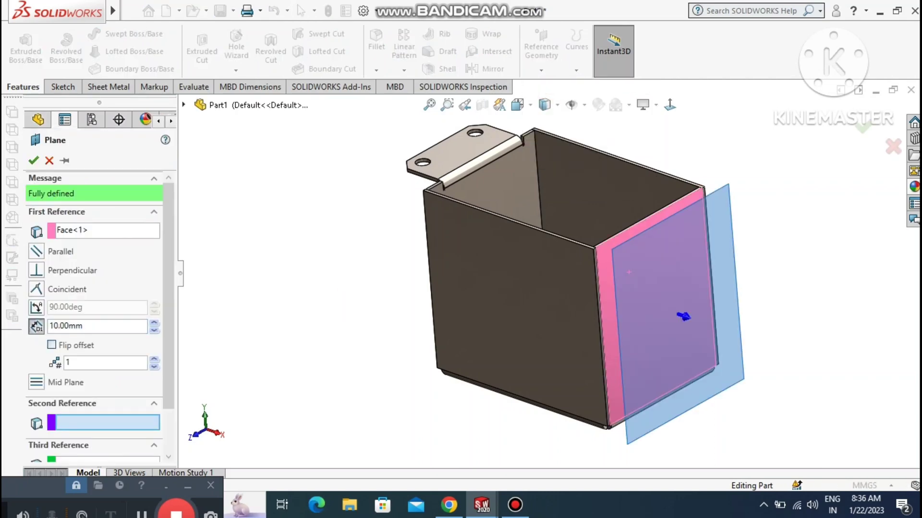
middle_click_drag(423, 260, 497, 295)
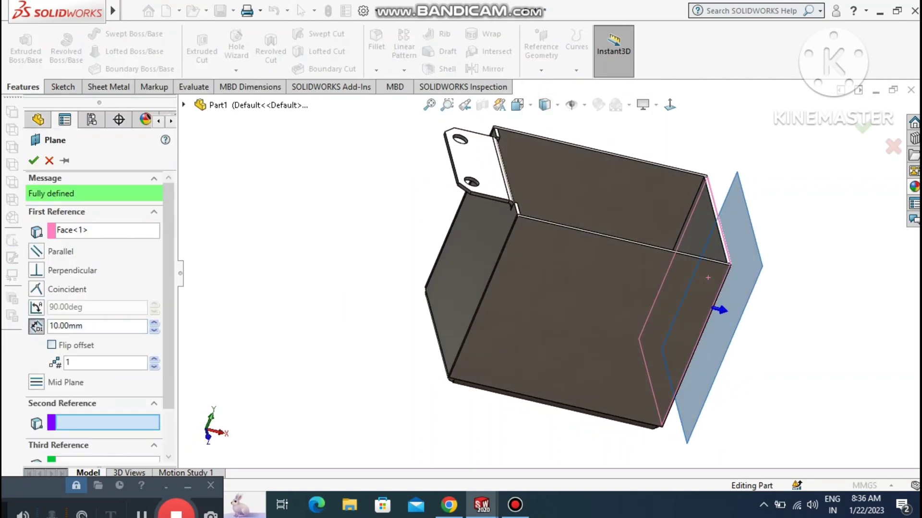
left_click(480, 263)
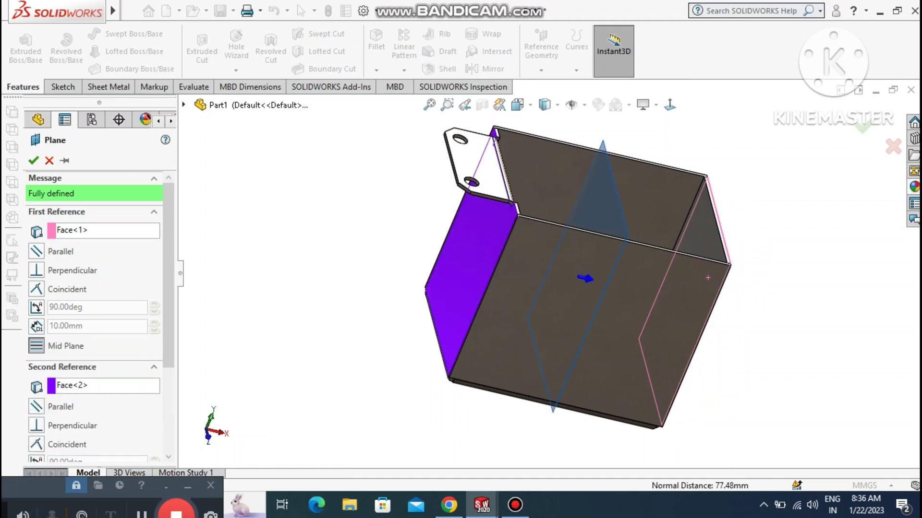
left_click(32, 161)
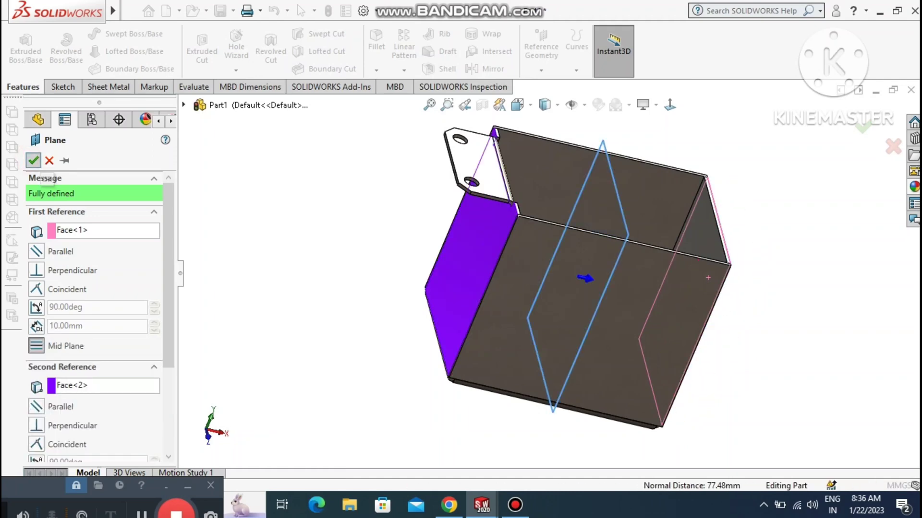
left_click_drag(327, 300, 286, 357)
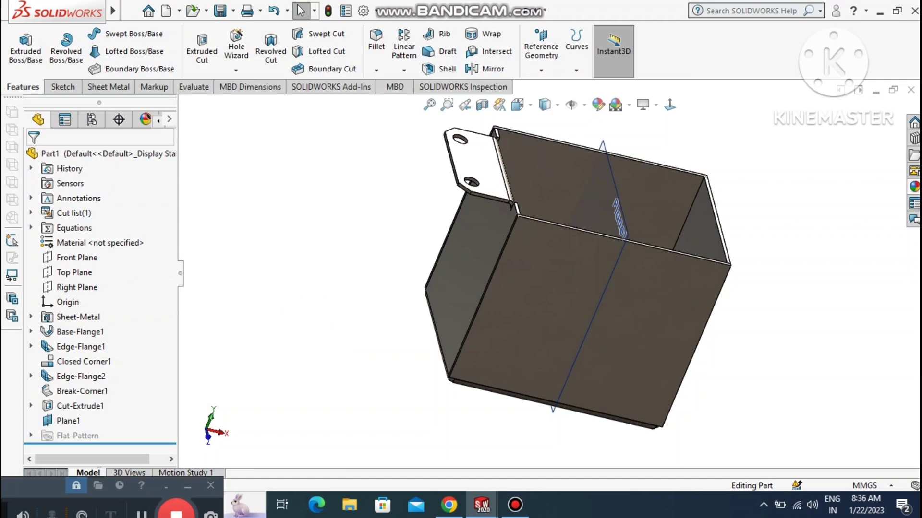
Mirror Edge-Flange2 and Cut-Extrude1 about Plane1 with Geometry Pattern turned off.
middle_click_drag(332, 331, 247, 302)
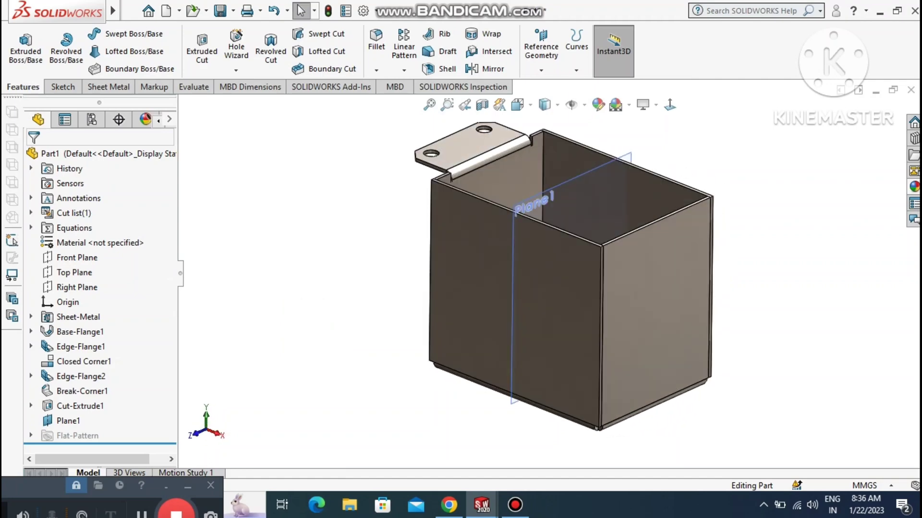
left_click(485, 69)
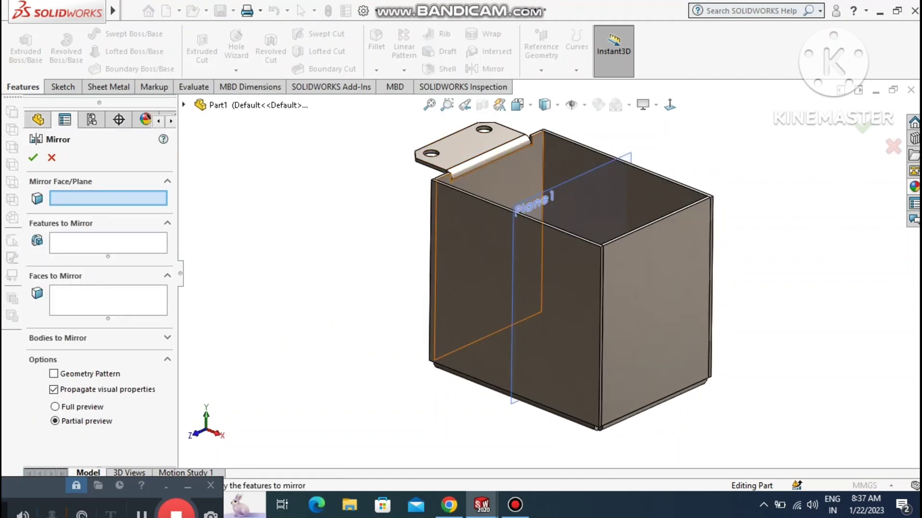
left_click(535, 215)
left_click(124, 298)
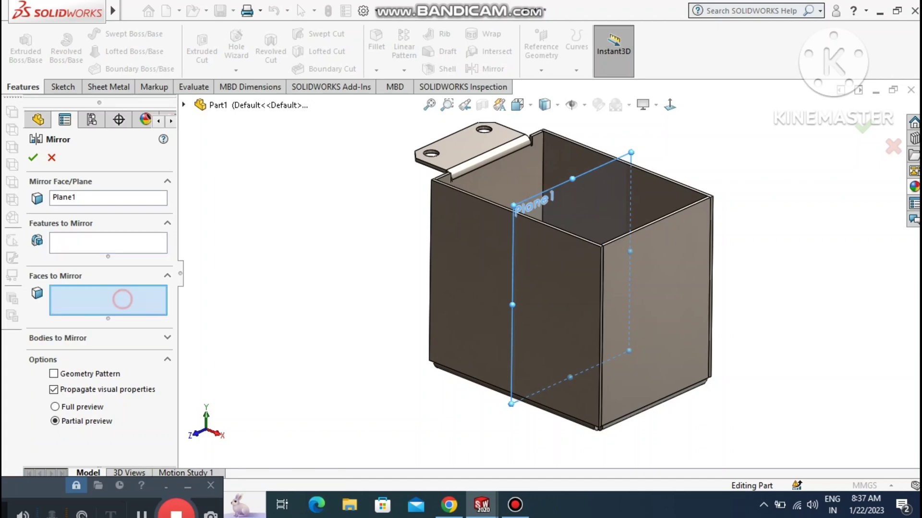
left_click(477, 143)
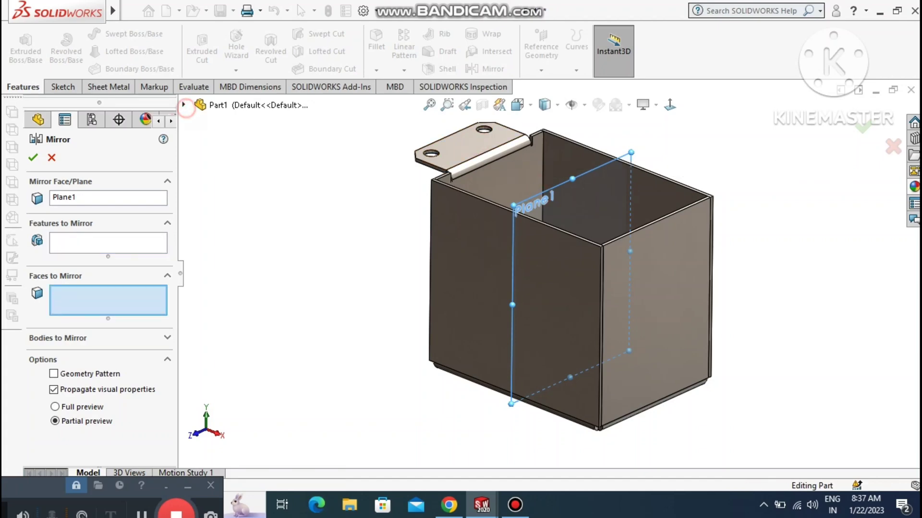
left_click(184, 104)
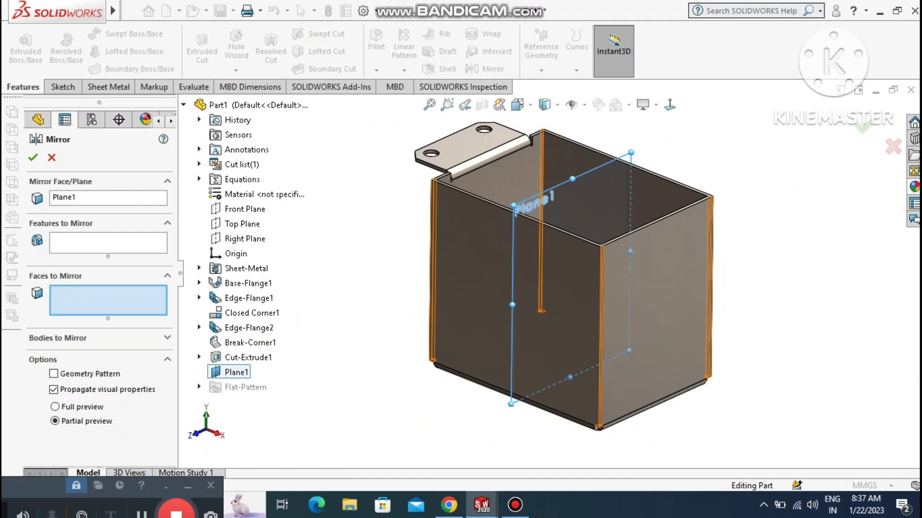
left_click(109, 243)
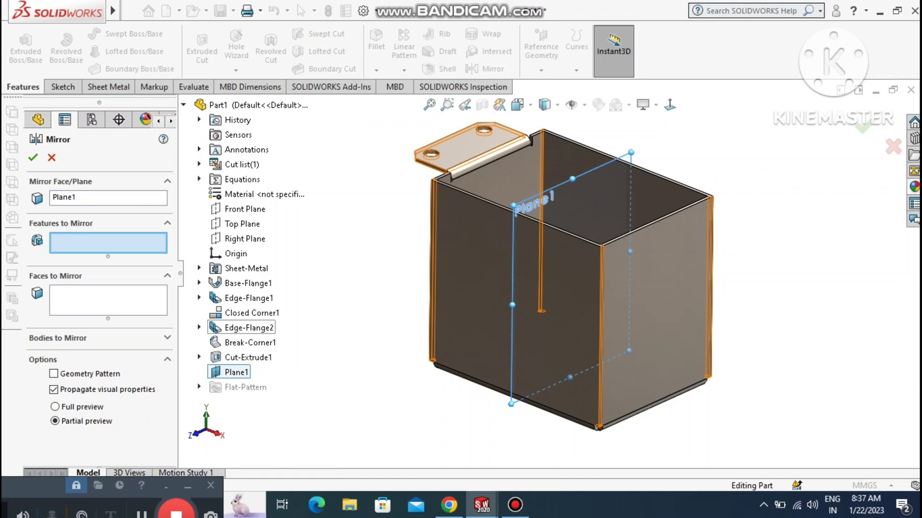
left_click(240, 329)
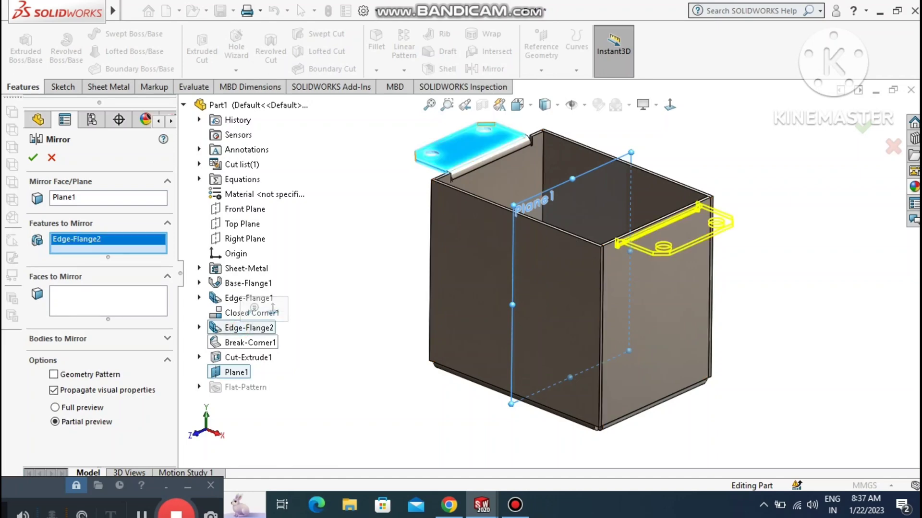
left_click(247, 357)
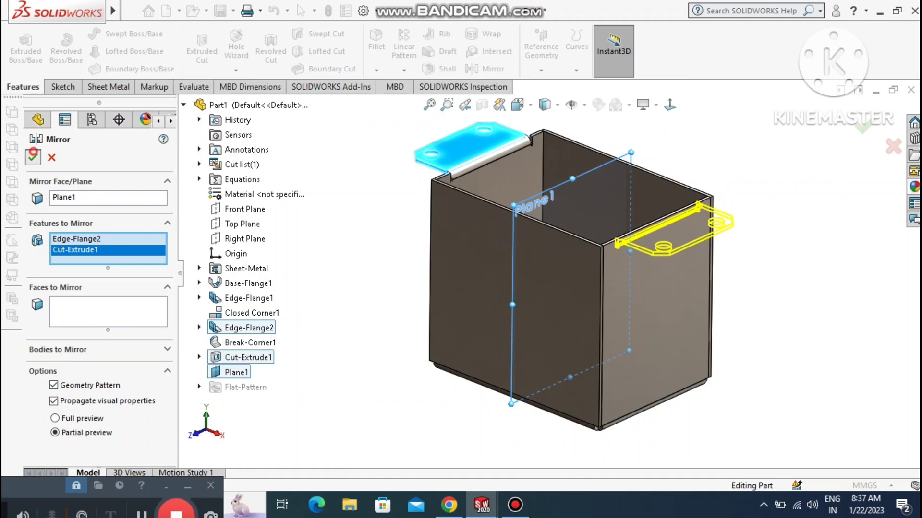
left_click(33, 155)
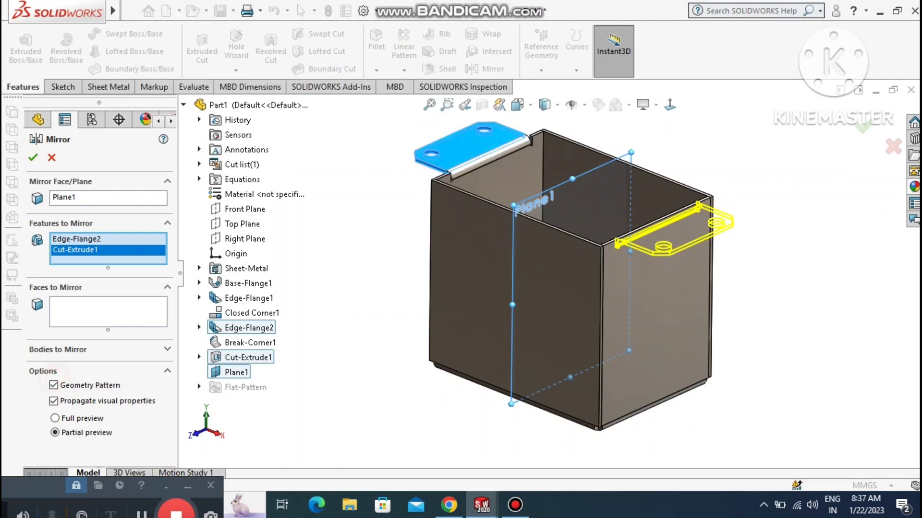
left_click(55, 384)
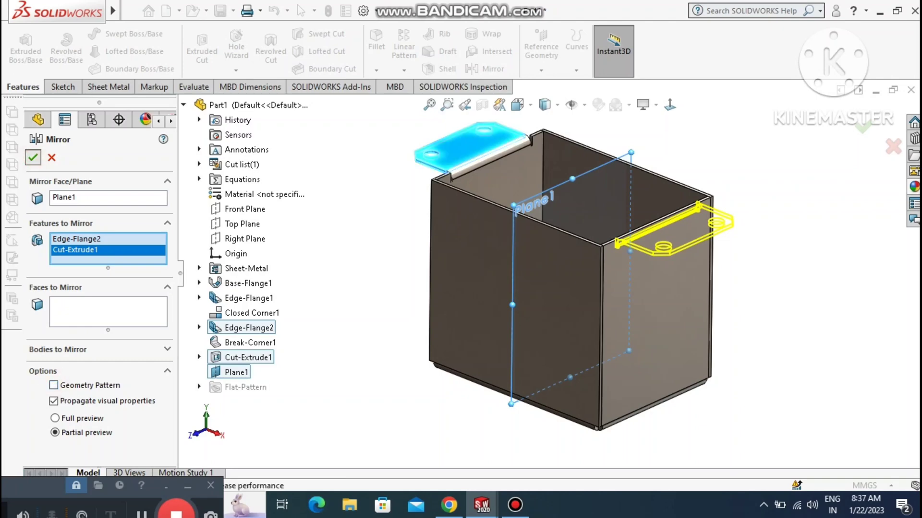
left_click(33, 157)
left_click(335, 300)
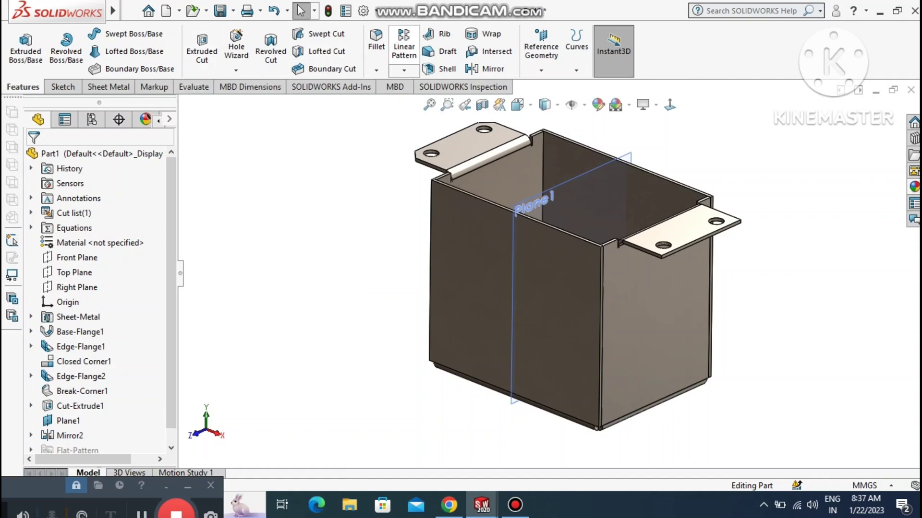
Chamfer the two outer corner edges of the mirrored flange with a 4 mm distance at 45 degrees.
left_click(377, 70)
left_click(377, 104)
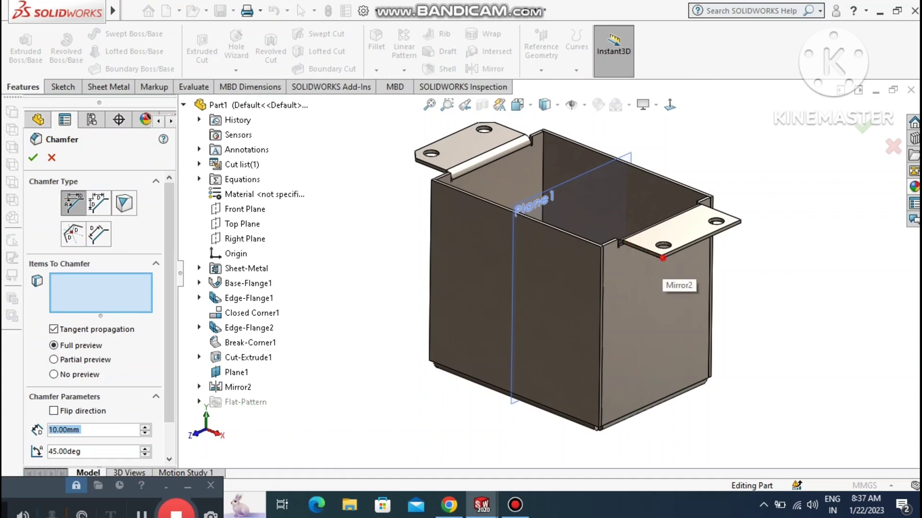
left_click(660, 257)
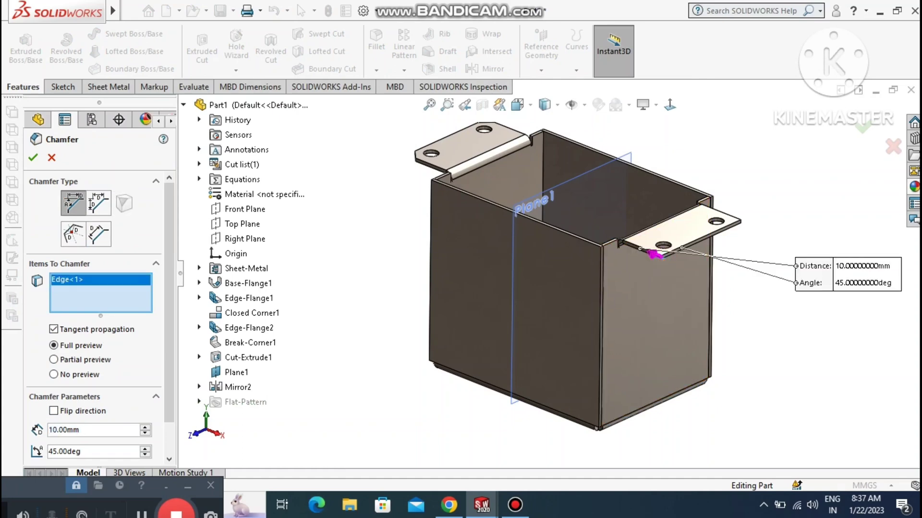
type("4")
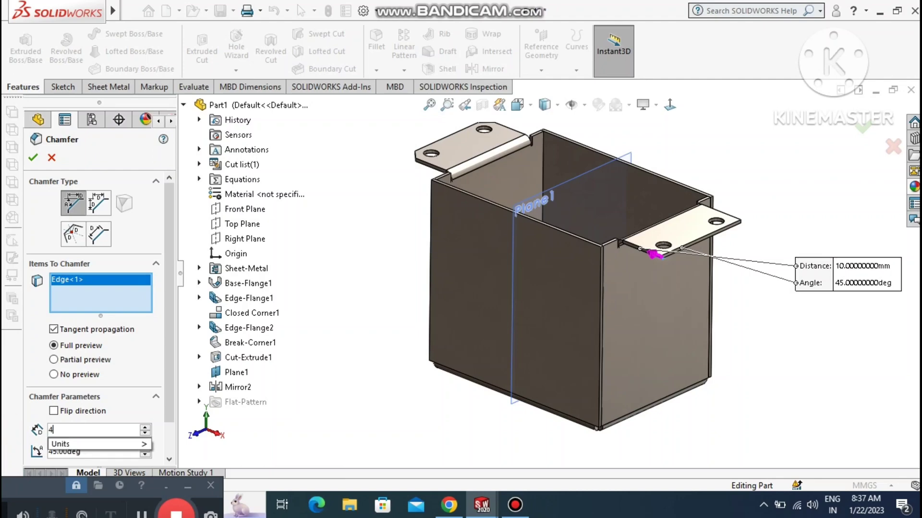
key("Return")
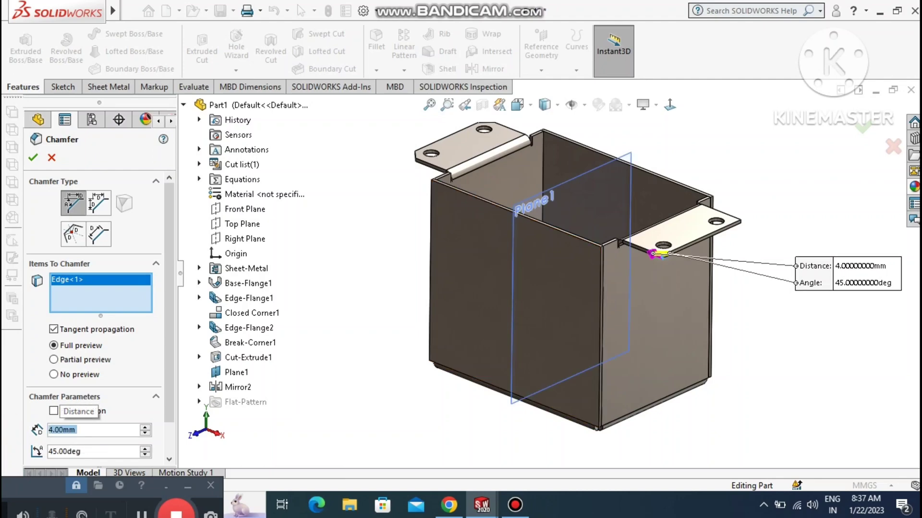
left_click(699, 241)
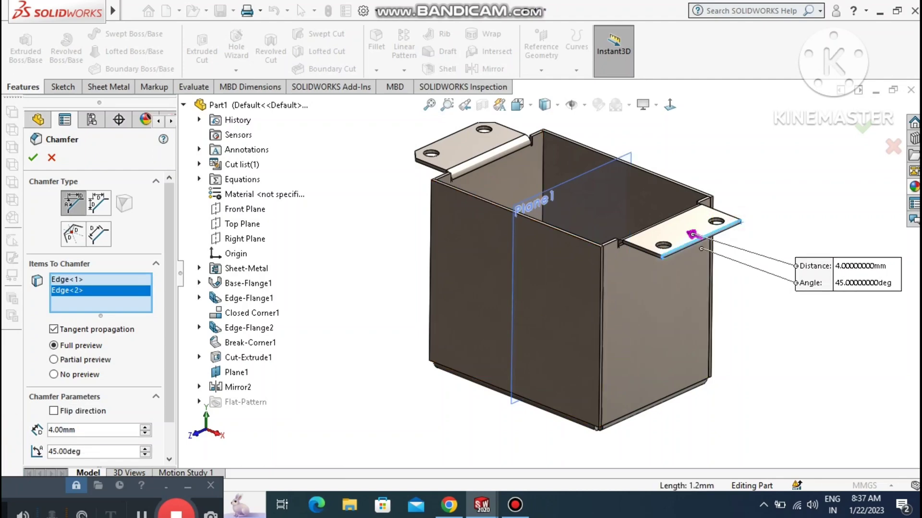
right_click(82, 293)
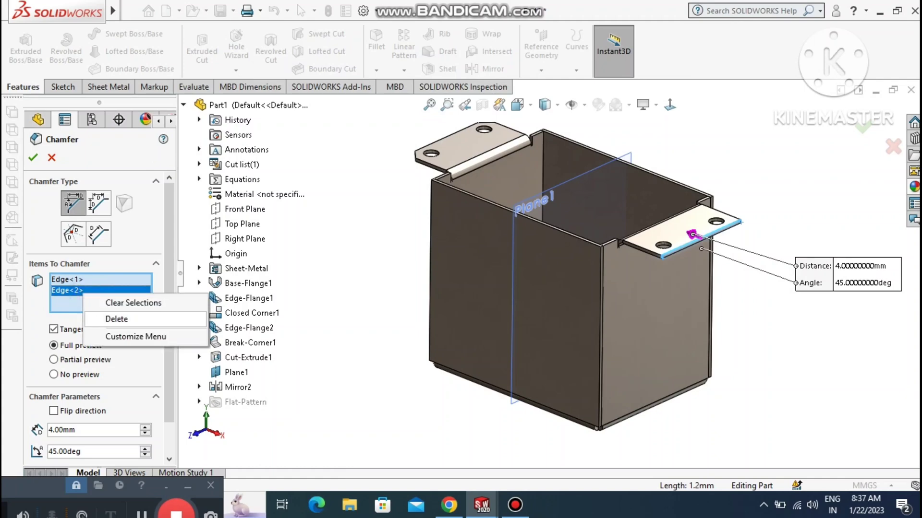
left_click(117, 318)
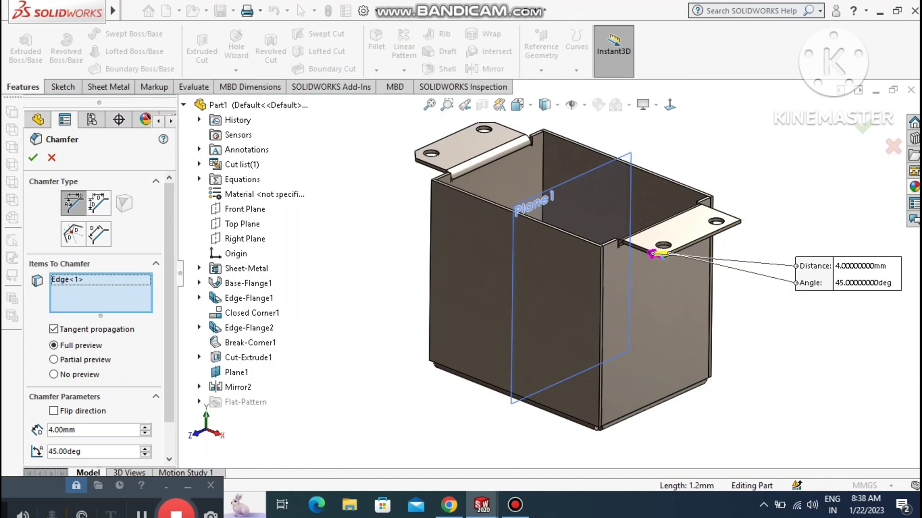
left_click(733, 223)
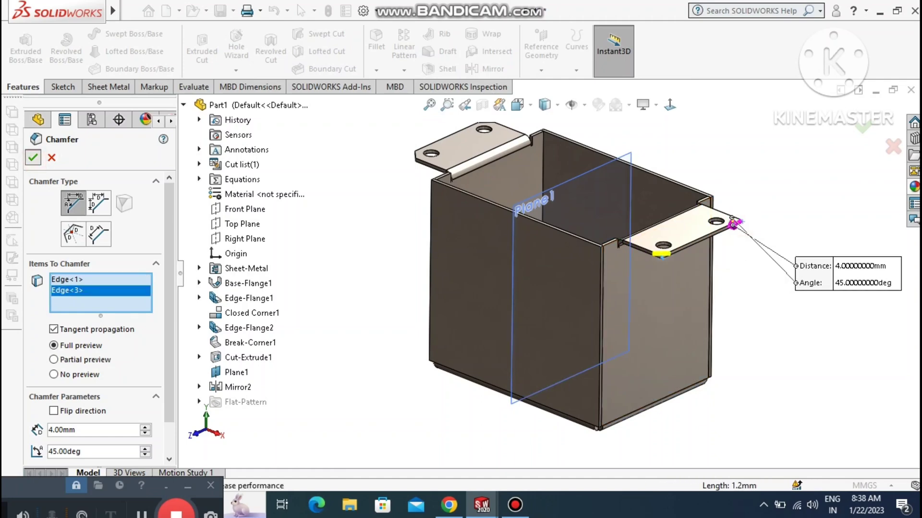
left_click(33, 157)
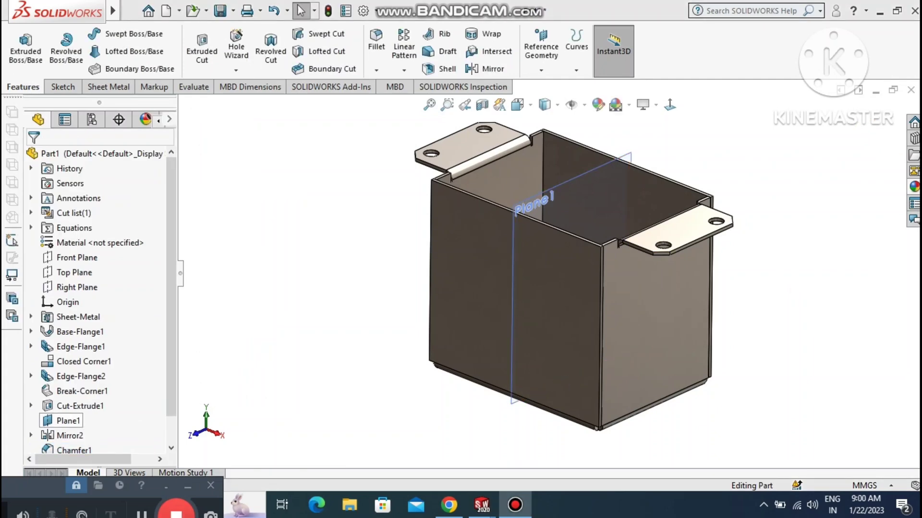
Start a sketch on the outer face of the wall between the two flanges, viewed head-on, and hide the reference planes.
right_click(456, 268)
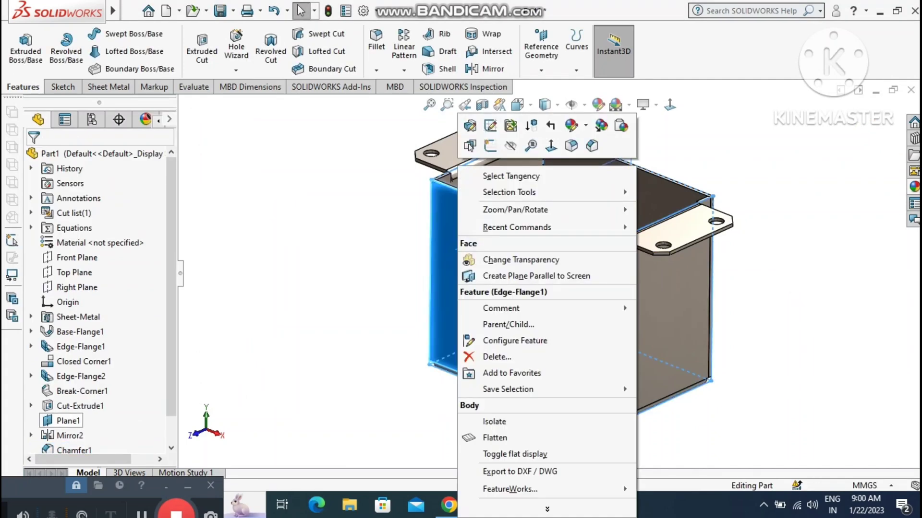
left_click(490, 145)
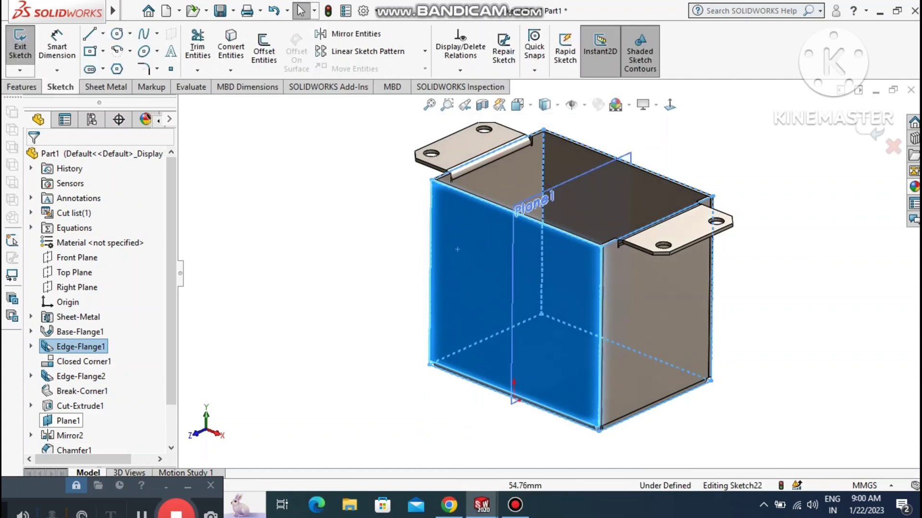
left_click(671, 105)
left_click(345, 209)
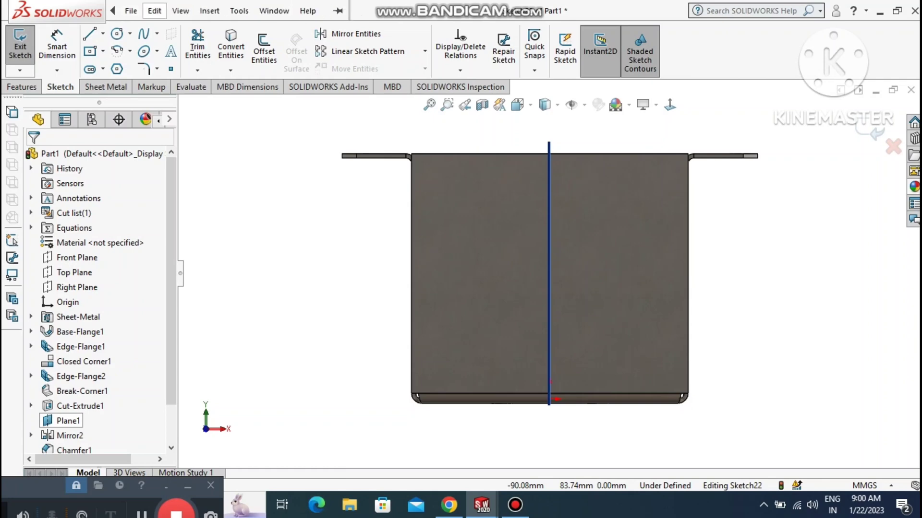
left_click(180, 10)
mouse_move(211, 125)
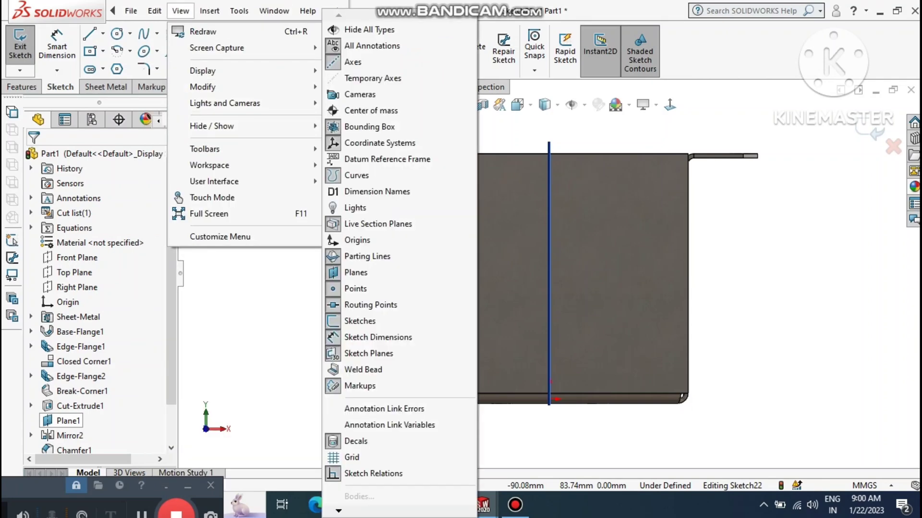
left_click(749, 232)
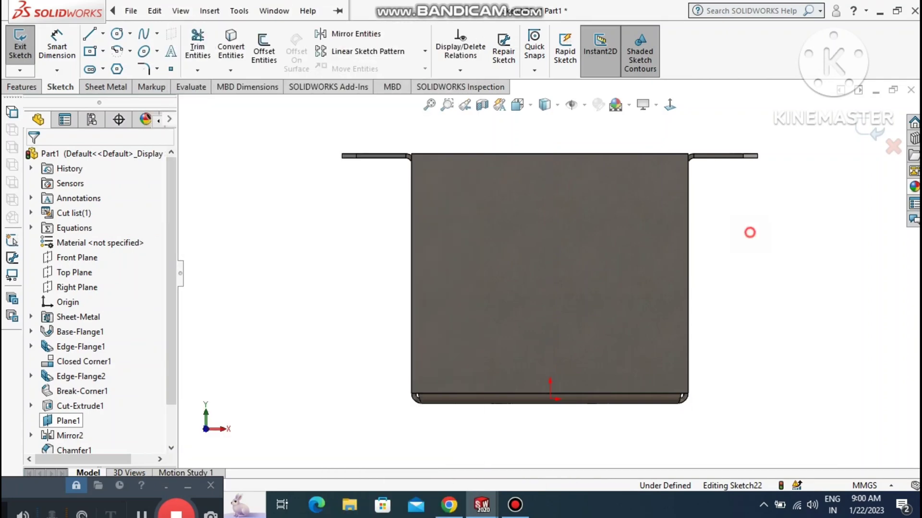
Sketch two circles in the upper part of the wall, about 11.4 mm in diameter on the left and about 15.1 mm on the right.
left_click(117, 34)
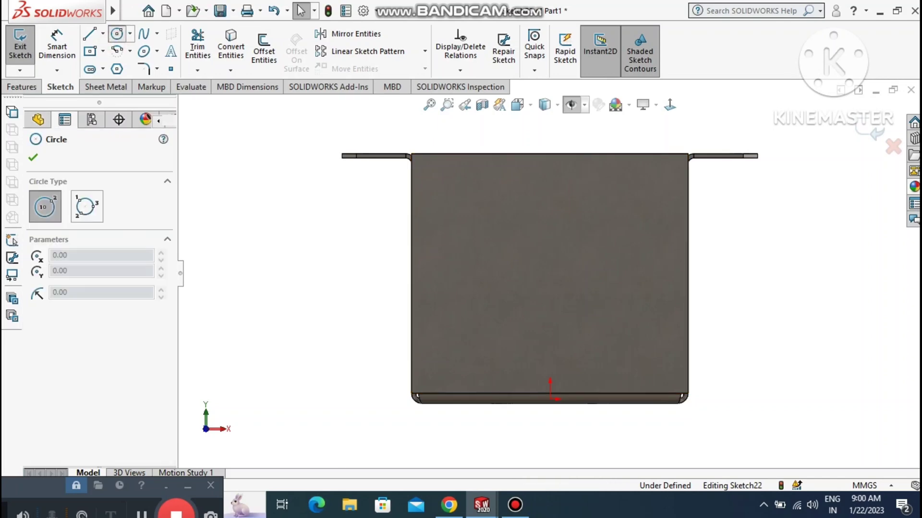
left_click(473, 214)
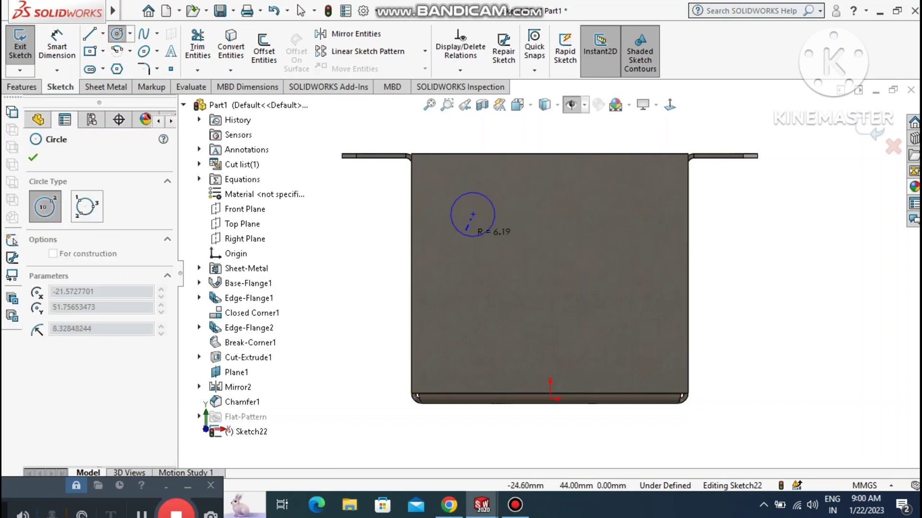
left_click(466, 230)
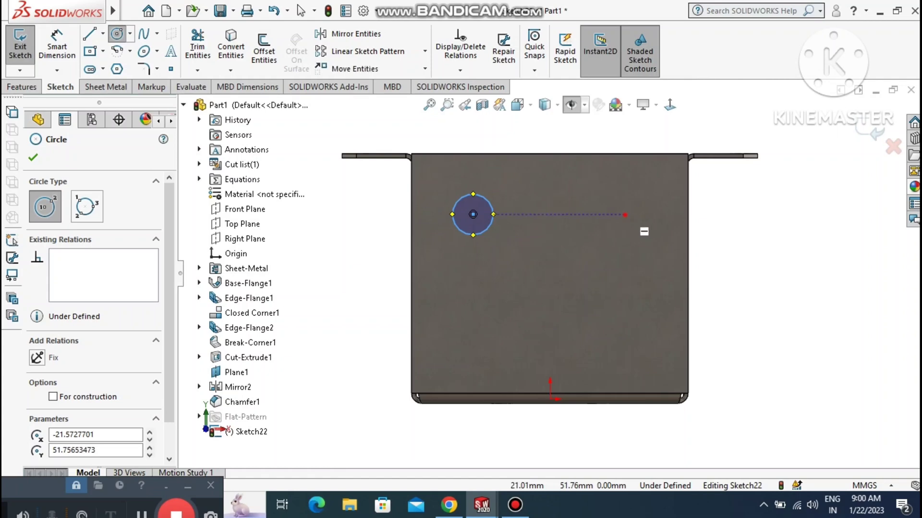
left_click(625, 214)
left_click(640, 236)
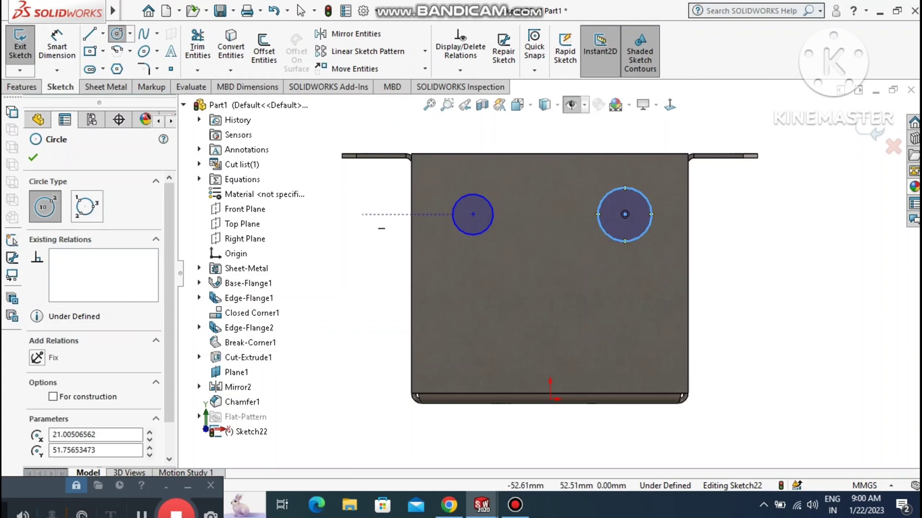
Dimension the left circle's diameter as 15 mm.
left_click(57, 46)
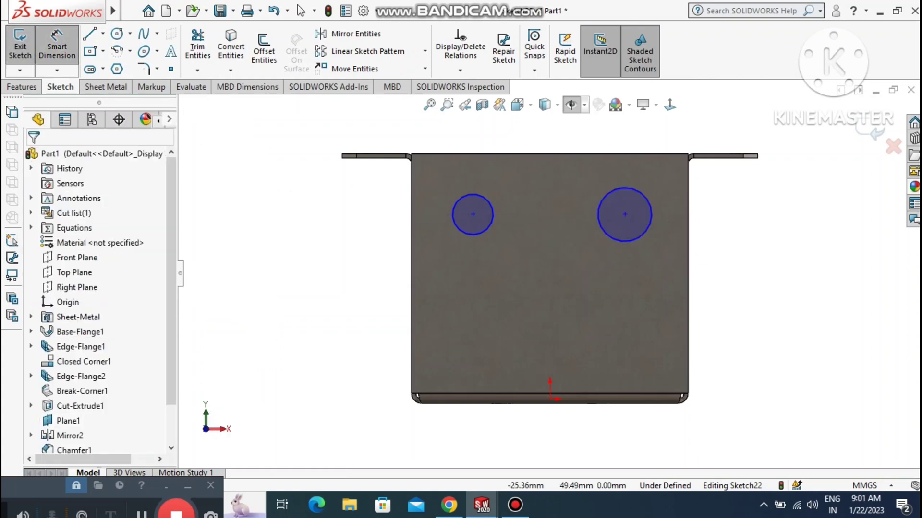
left_click(457, 229)
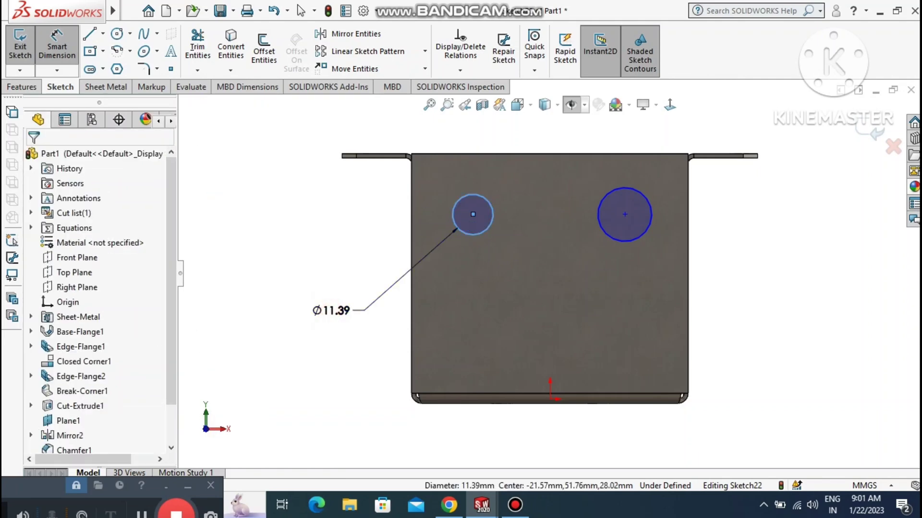
left_click(336, 311)
type("15")
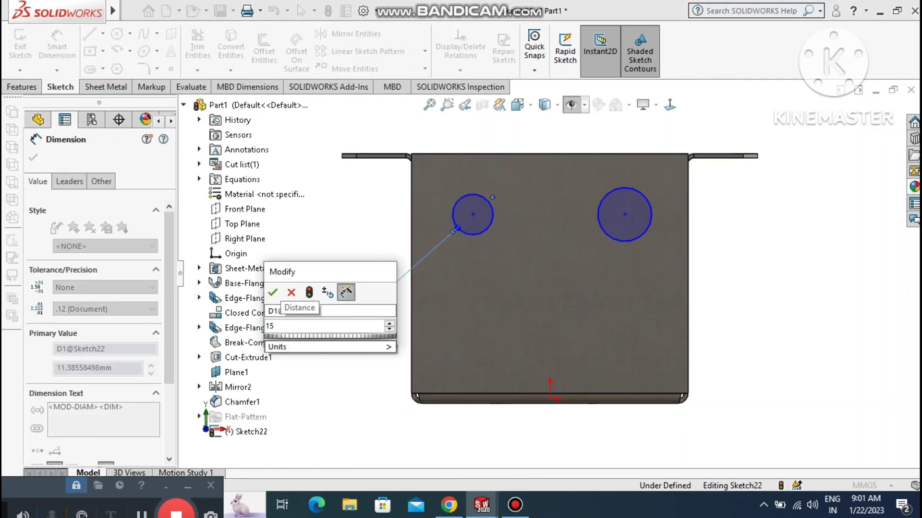
key("Return")
left_click(356, 231)
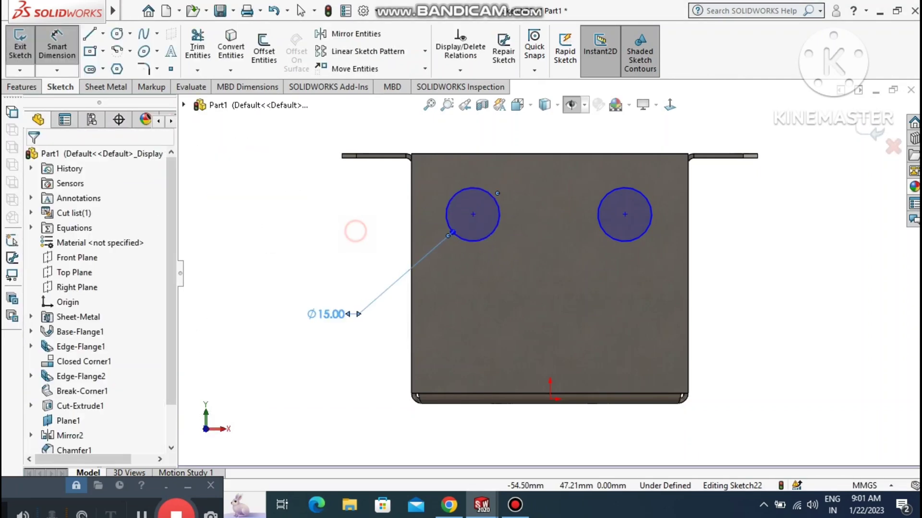
Dimension the right circle's diameter as 15 mm.
left_click(622, 241)
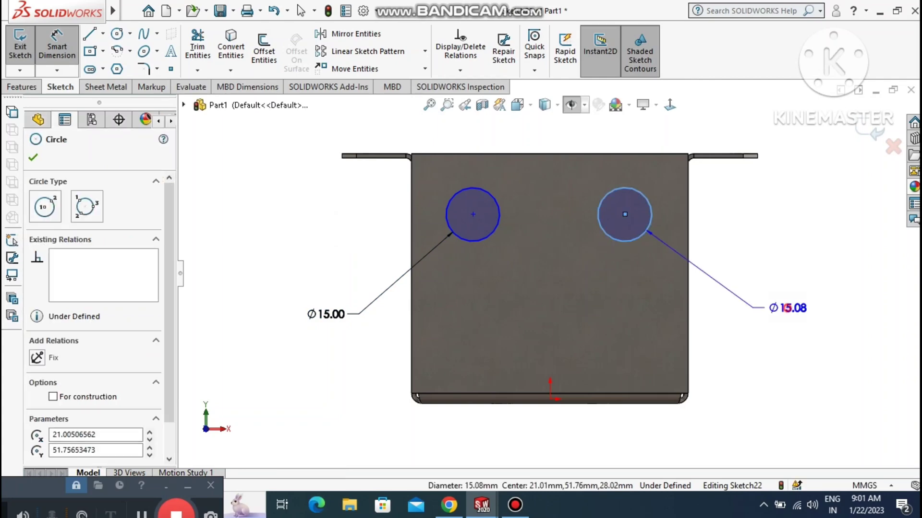
left_click(783, 307)
type("15")
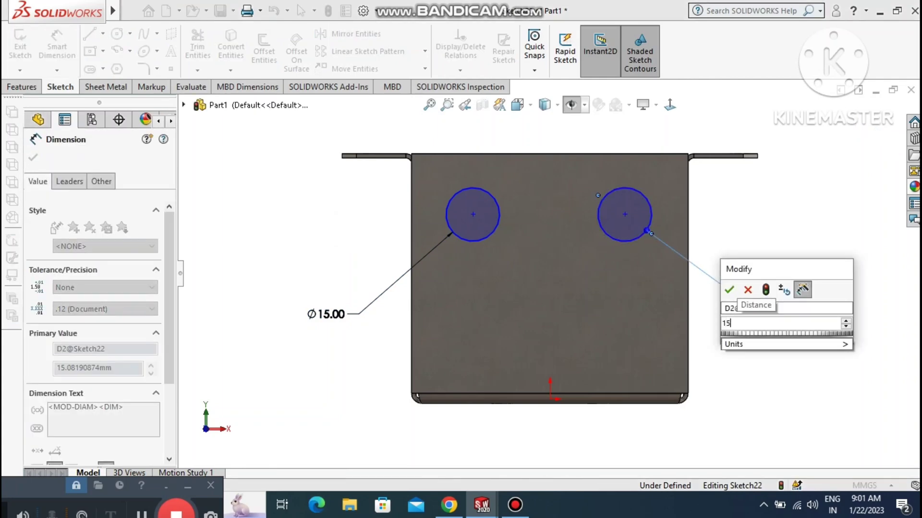
key("Return")
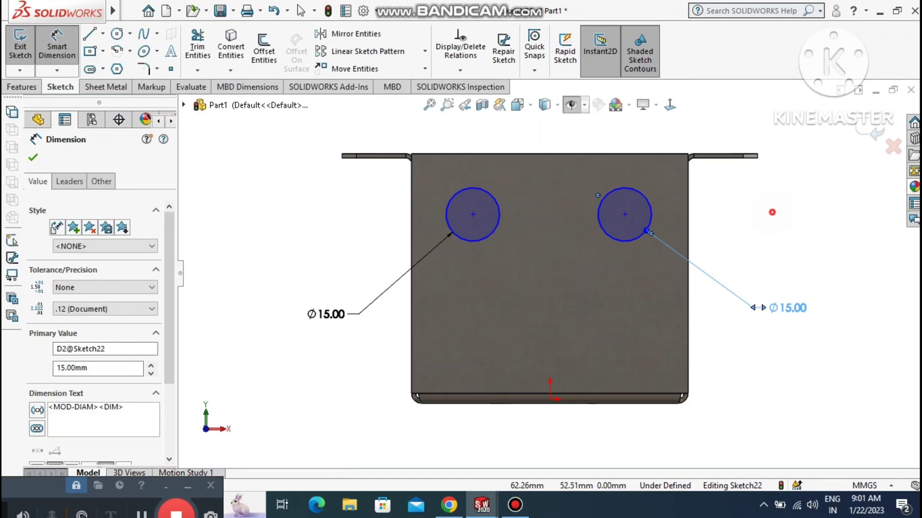
left_click(772, 213)
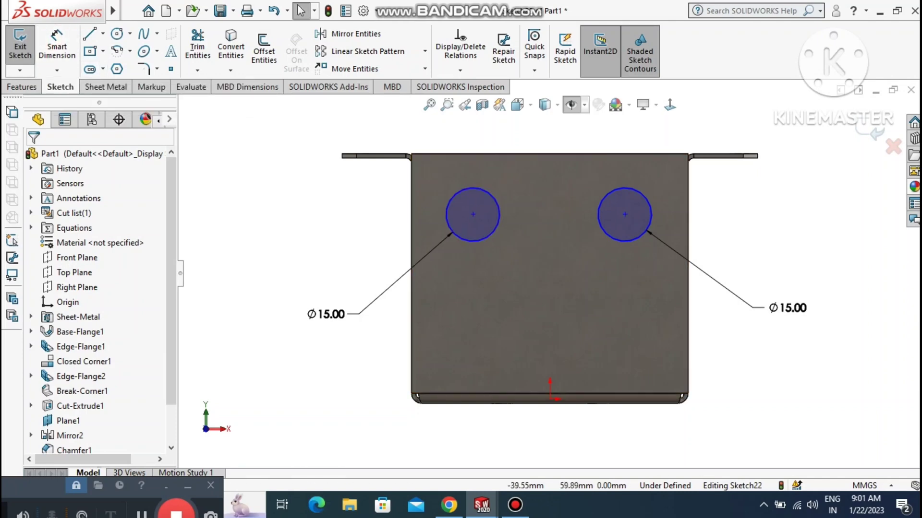
Dimension the left circle's center 18 mm horizontally from the wall's left edge.
left_click(57, 41)
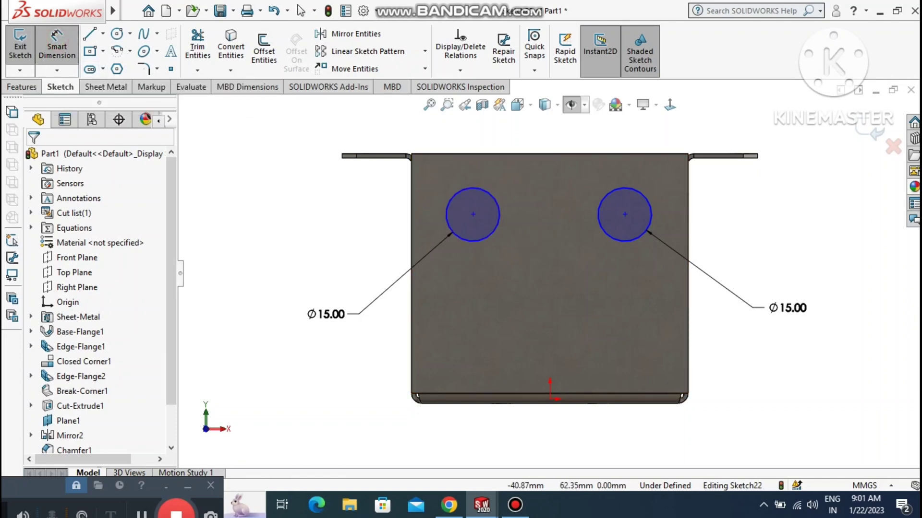
left_click(411, 167)
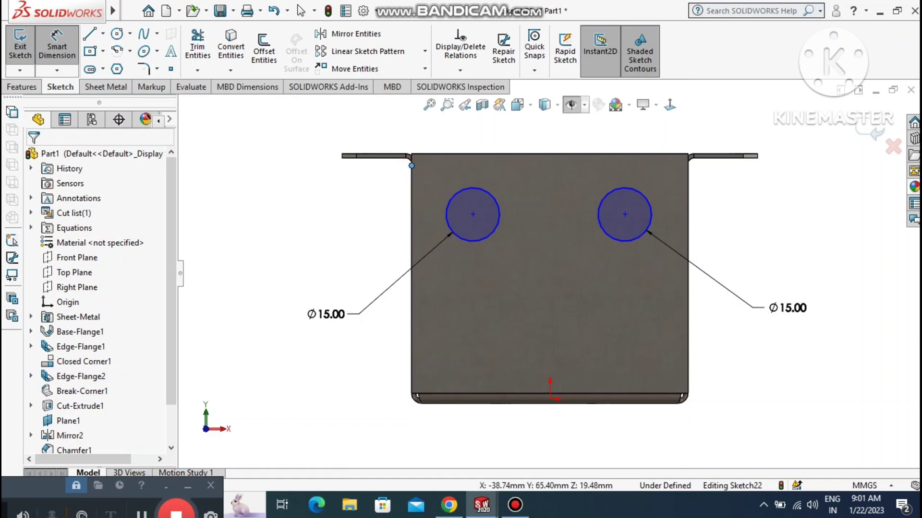
left_click(473, 214)
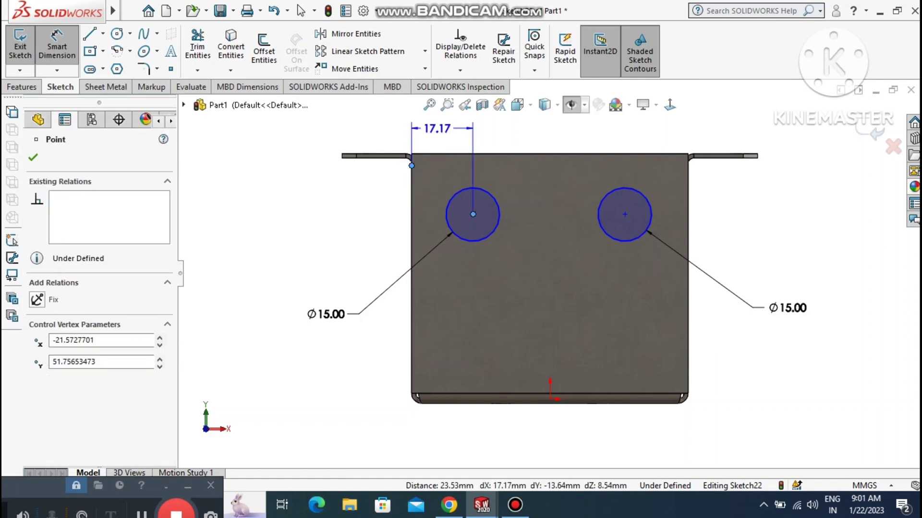
left_click(437, 129)
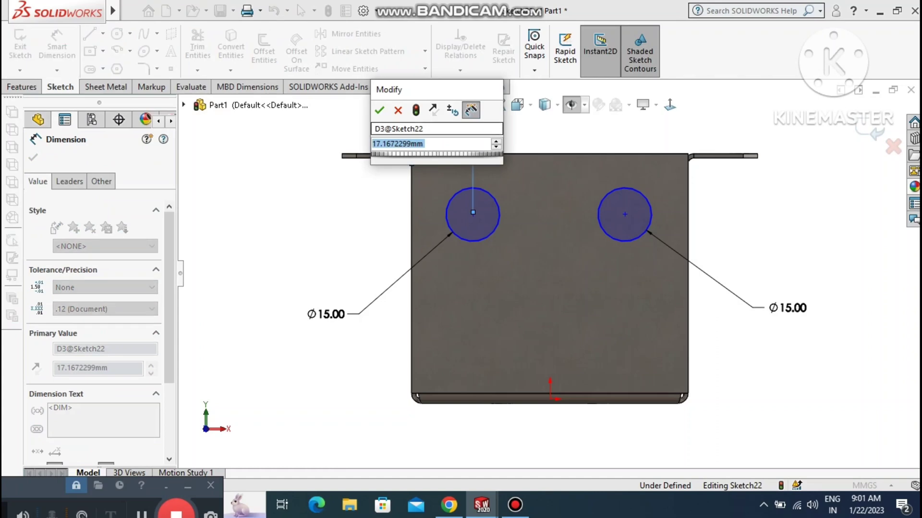
type("18")
key("Return")
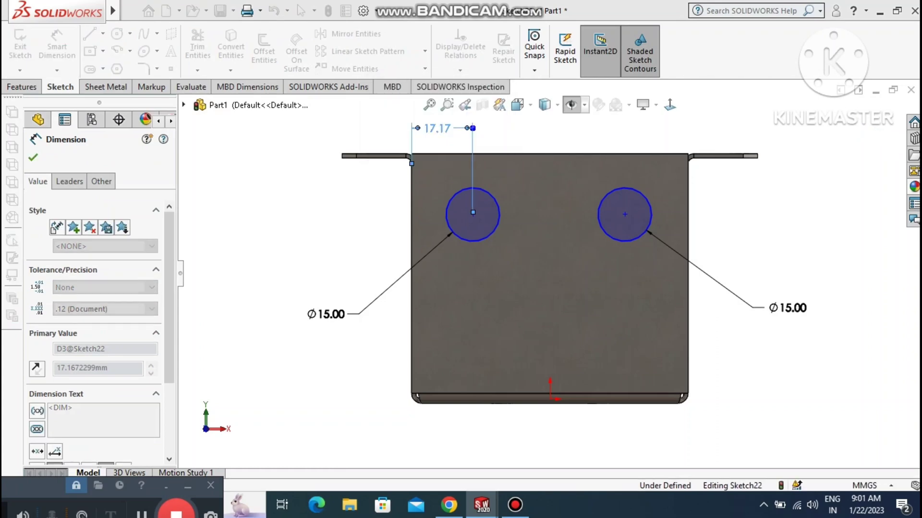
left_click(354, 194)
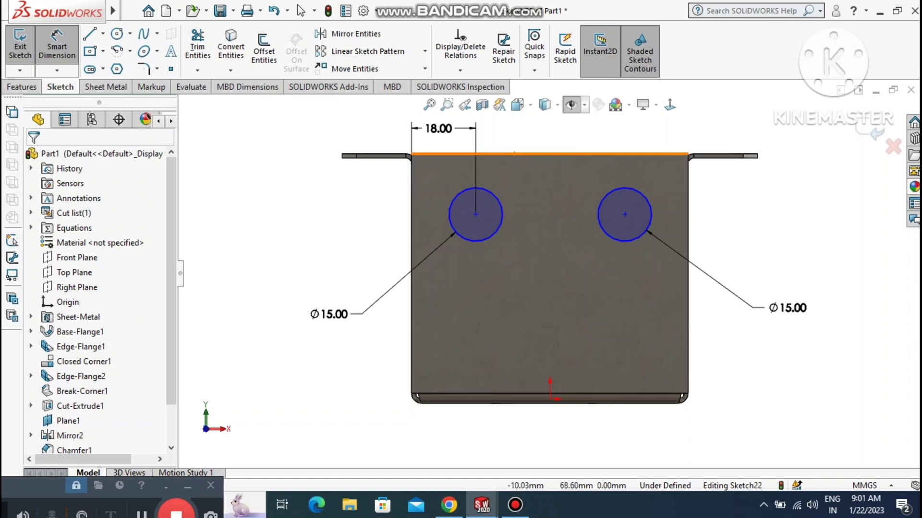
Dimension the left circle's center 18 mm below the wall's top edge.
left_click(475, 214)
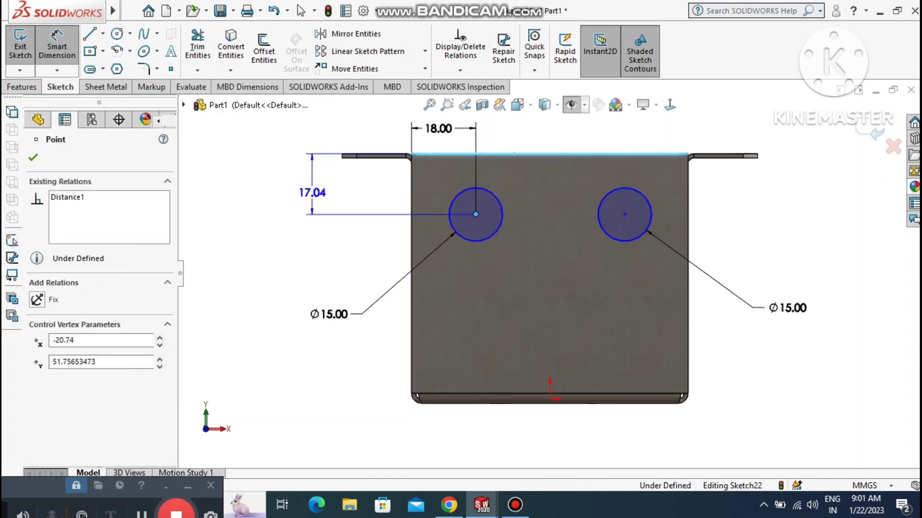
left_click(273, 183)
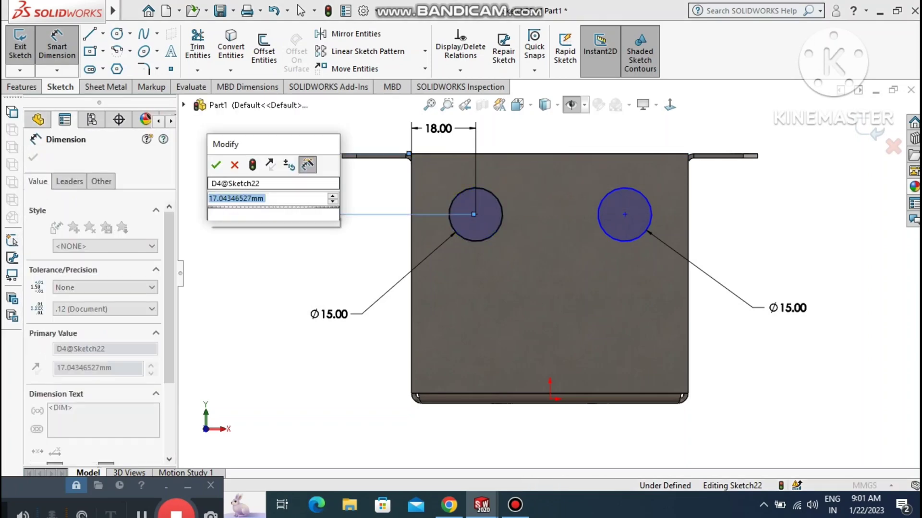
type("18")
key("Return")
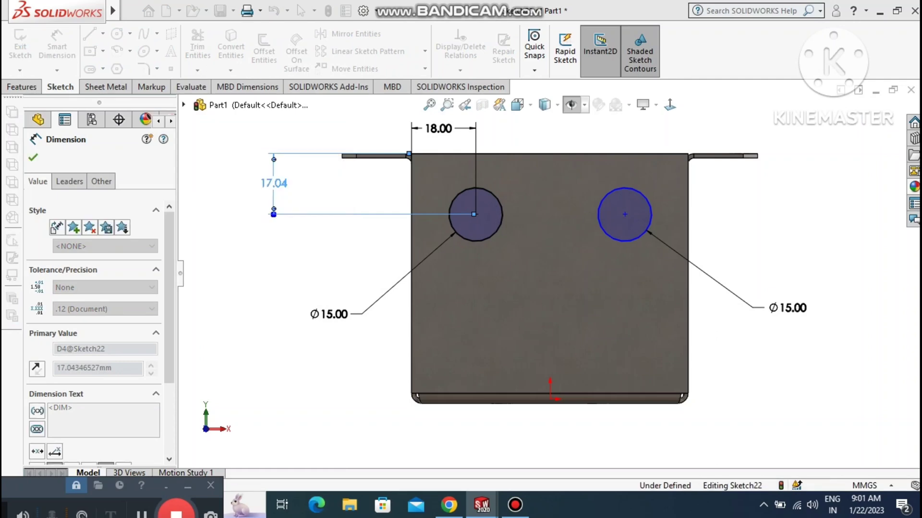
left_click(246, 229)
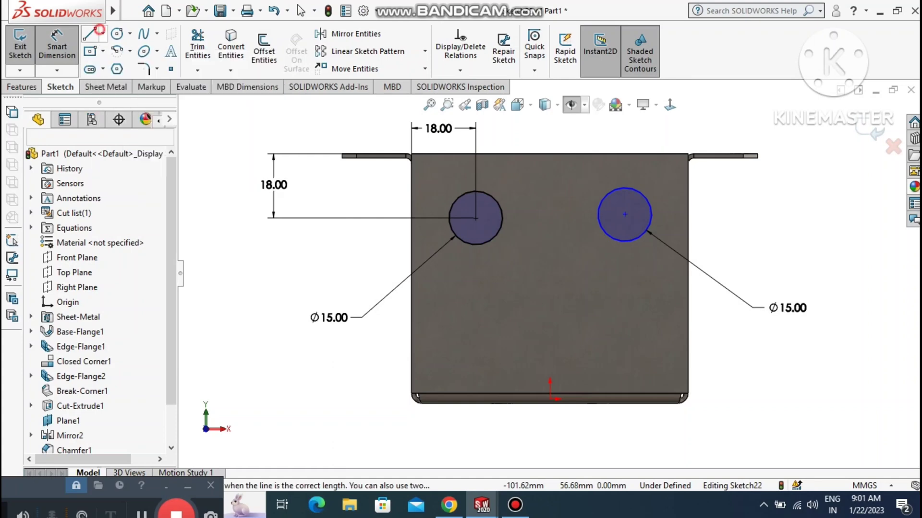
Draw a construction centerline between the two circle centers and constrain it to be horizontal.
left_click(103, 34)
left_click(154, 66)
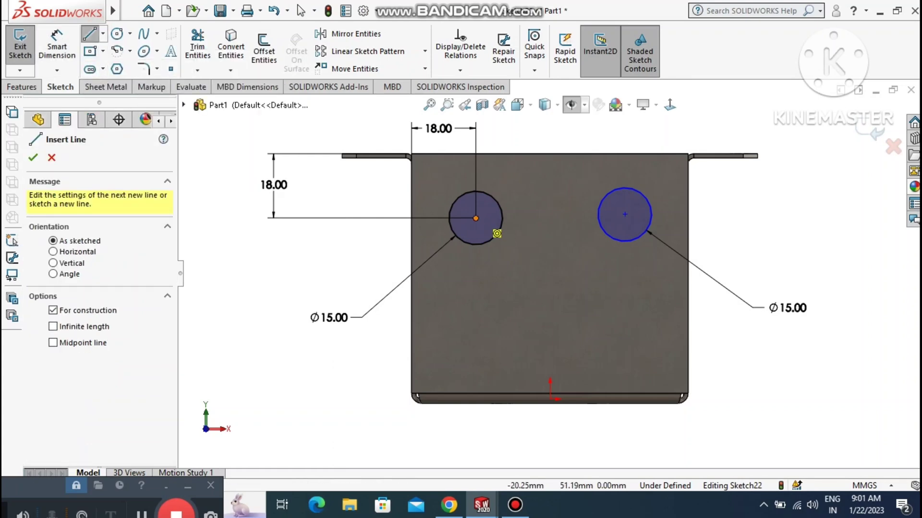
left_click(476, 218)
left_click(624, 214)
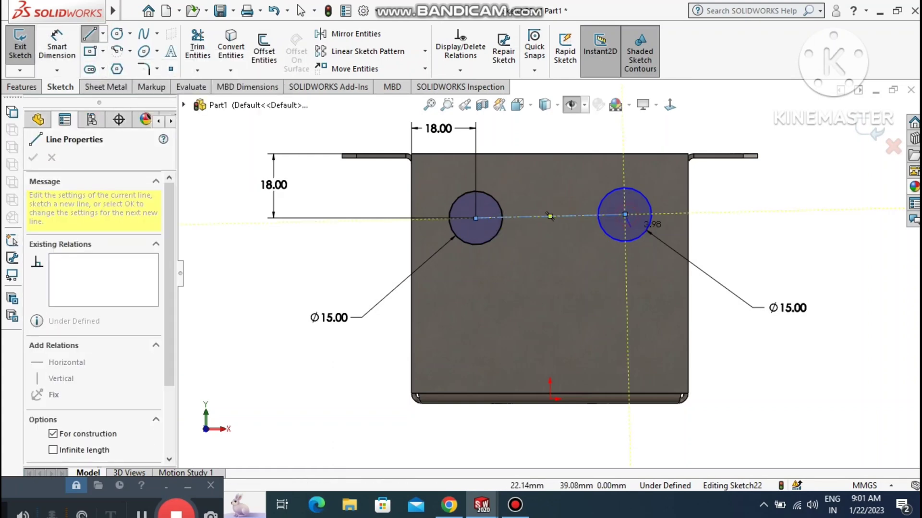
key("Escape")
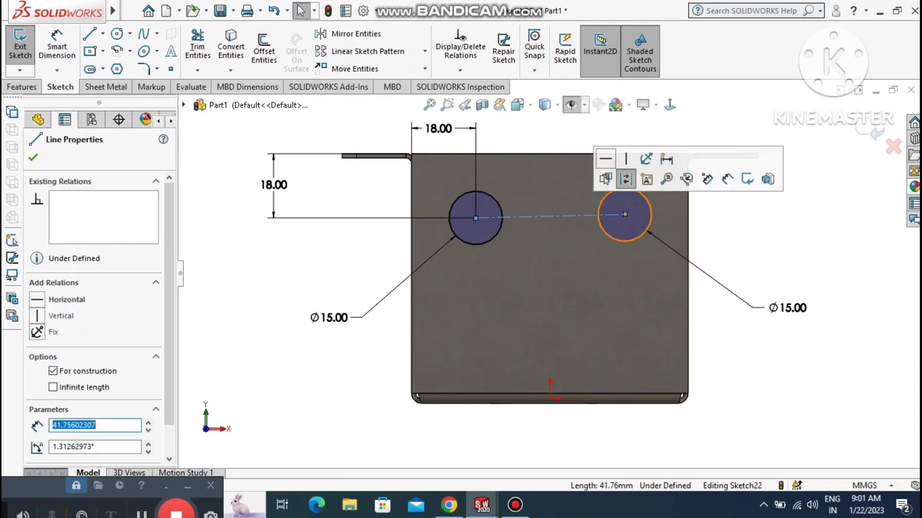
left_click(624, 179)
left_click(786, 219)
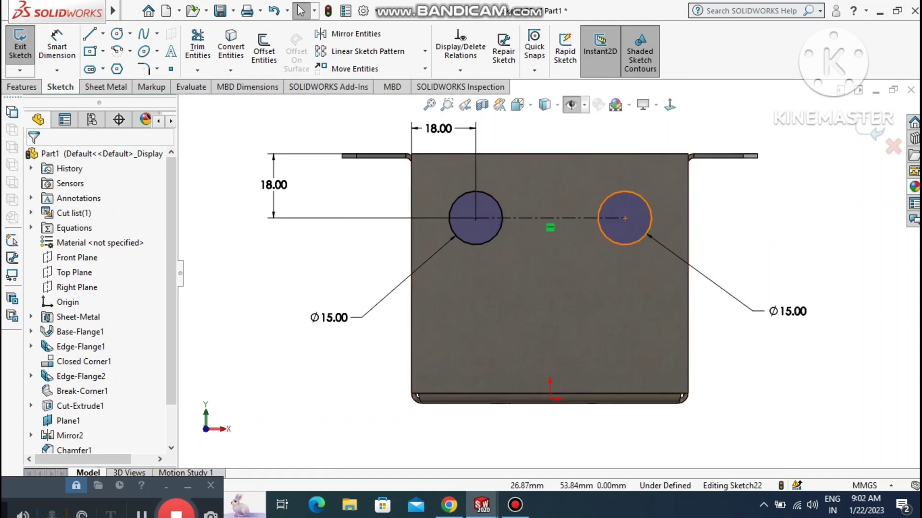
Dimension the right circle's center 18 mm horizontally from the wall's right edge.
left_click(625, 218)
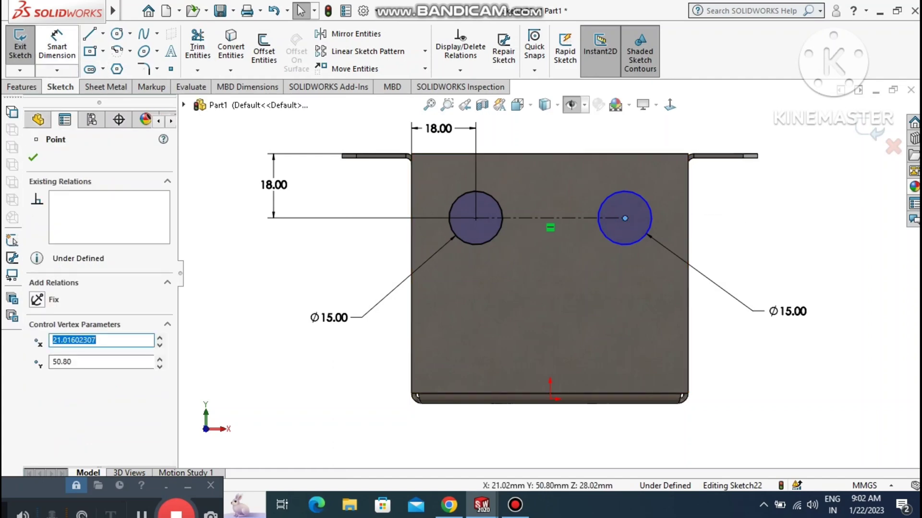
key("Escape")
left_click(59, 47)
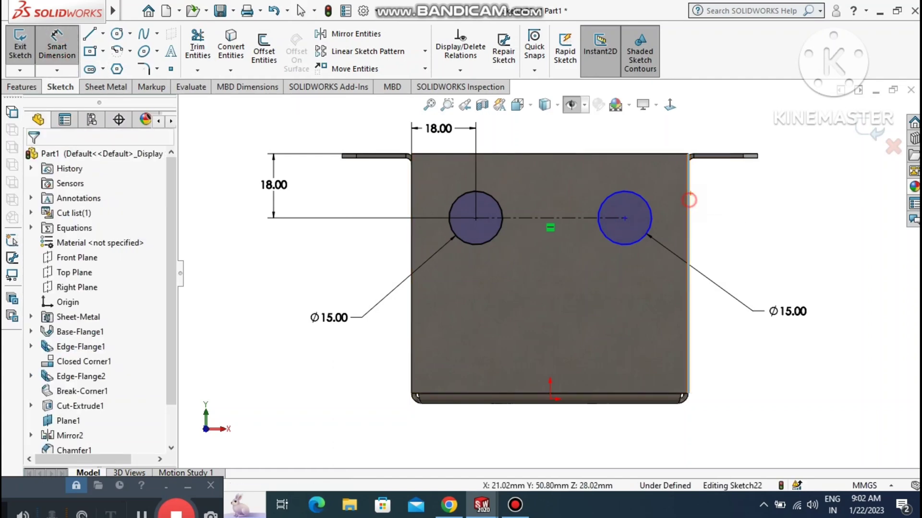
left_click(688, 199)
left_click(625, 218)
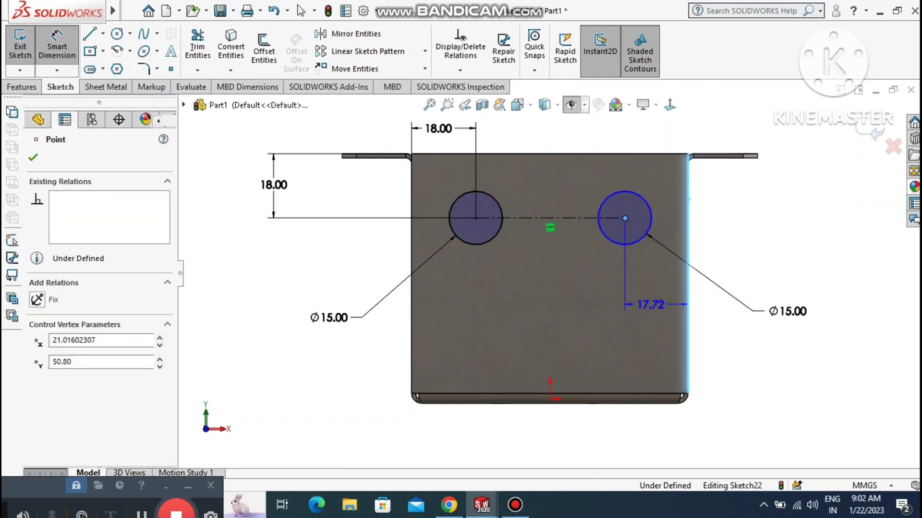
left_click(651, 293)
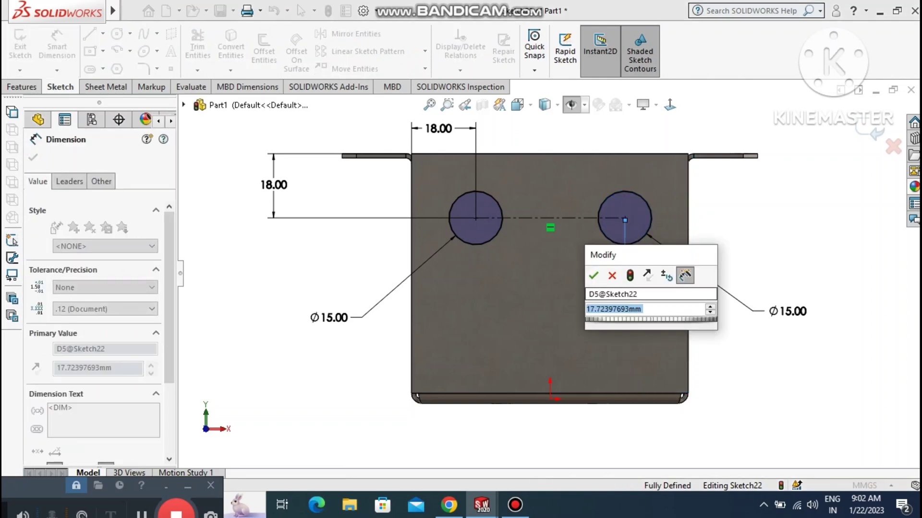
type("18")
key("Return")
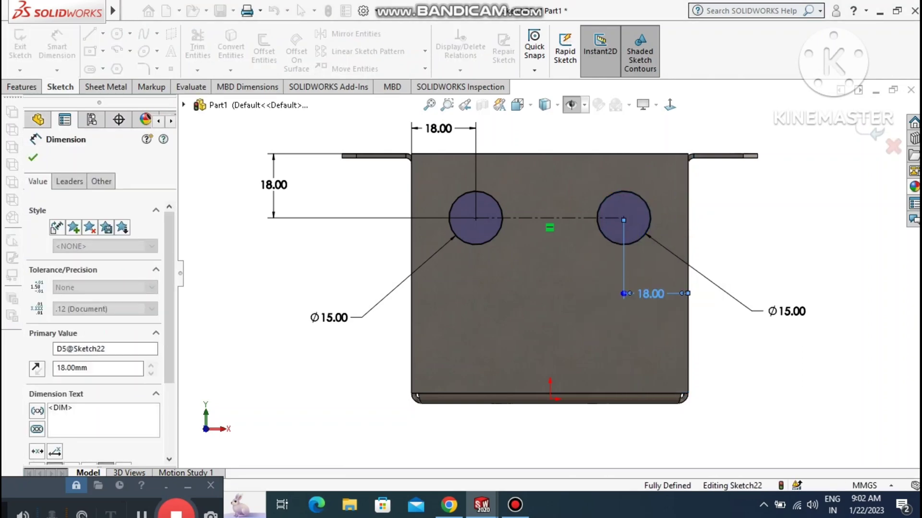
left_click(763, 206)
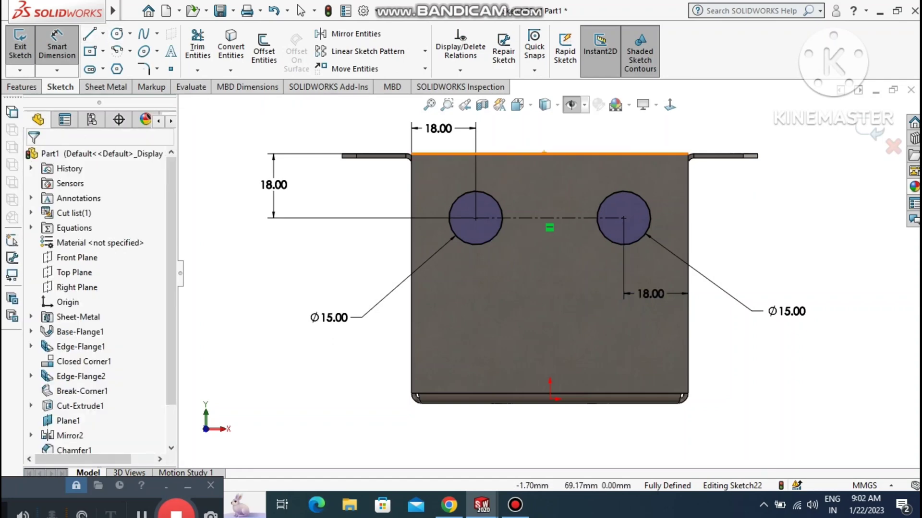
Draw a vertical construction centerline about 16 mm long downward from the midpoint of the horizontal centerline.
key("l")
left_click(103, 33)
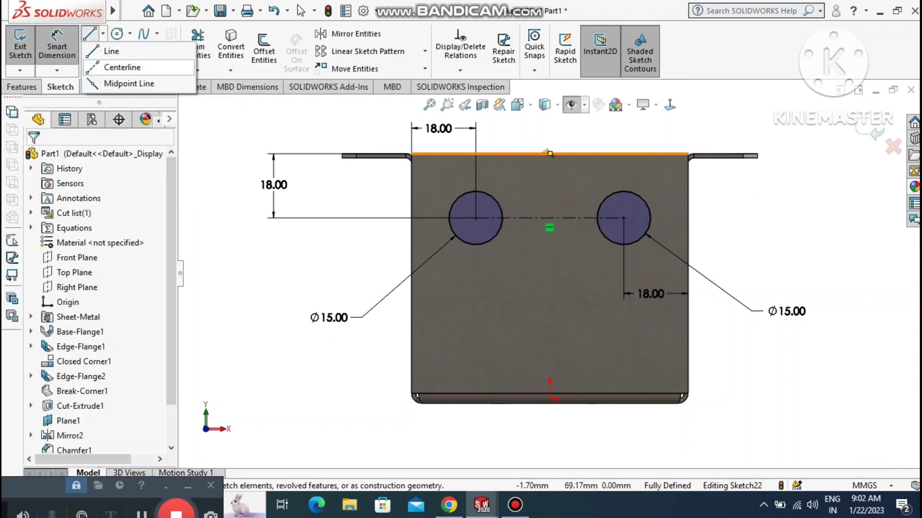
left_click(126, 70)
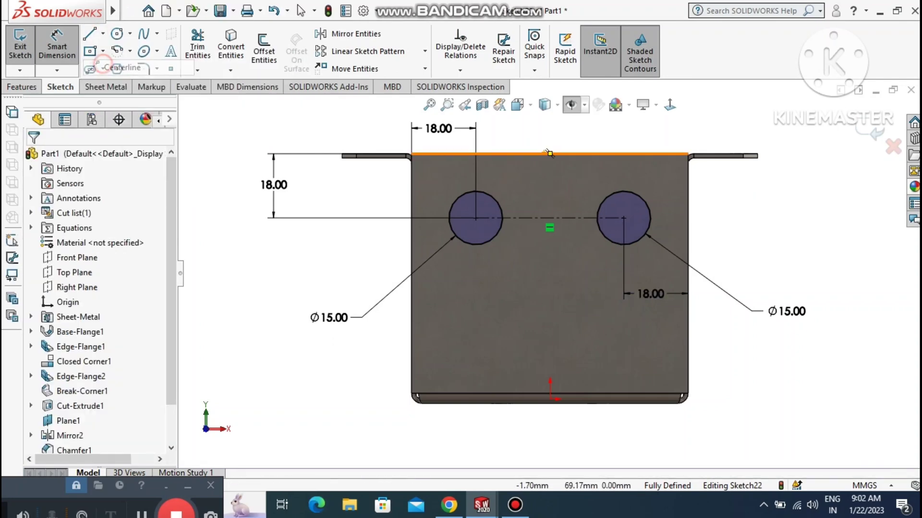
left_click(550, 218)
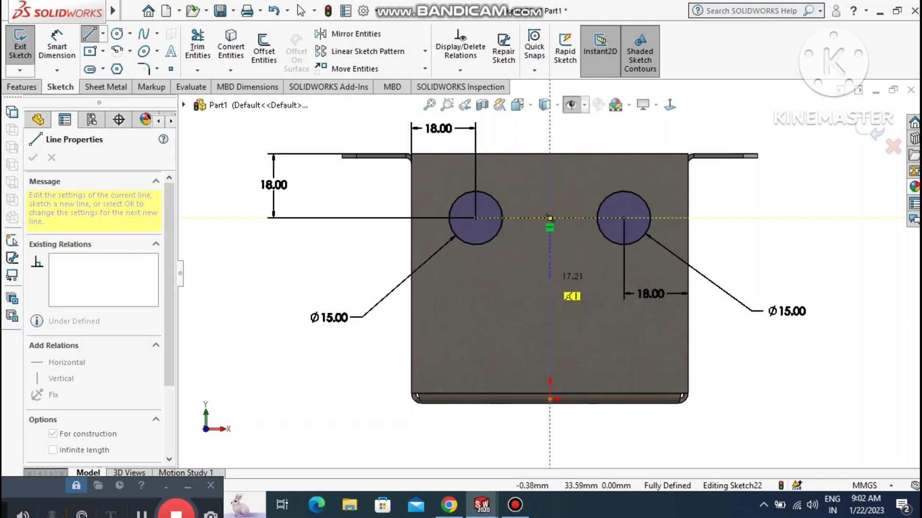
left_click(548, 275)
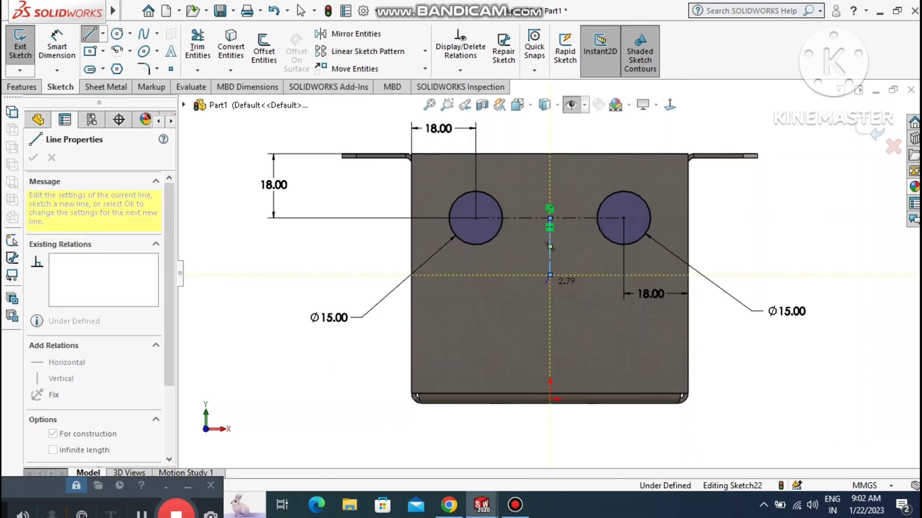
key("Escape")
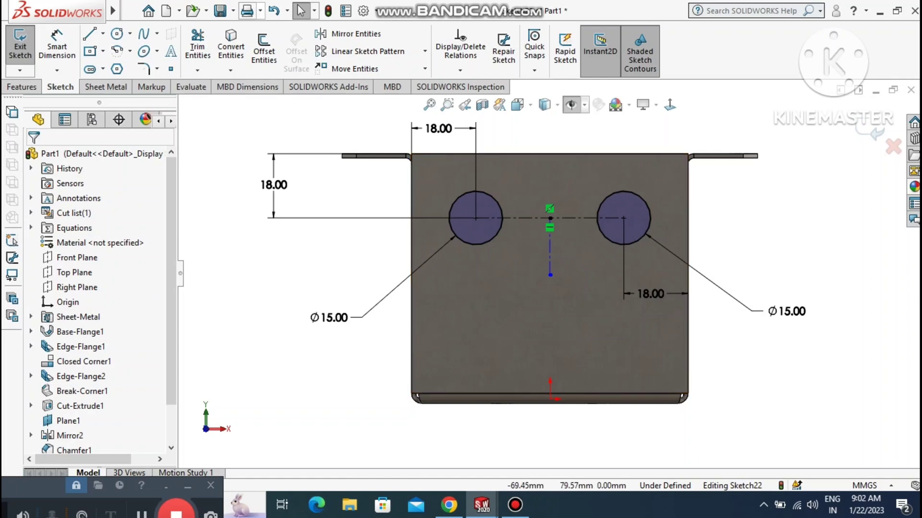
Sketch a third circle about 17 mm in diameter centered on the lower end of the vertical centerline.
left_click(116, 33)
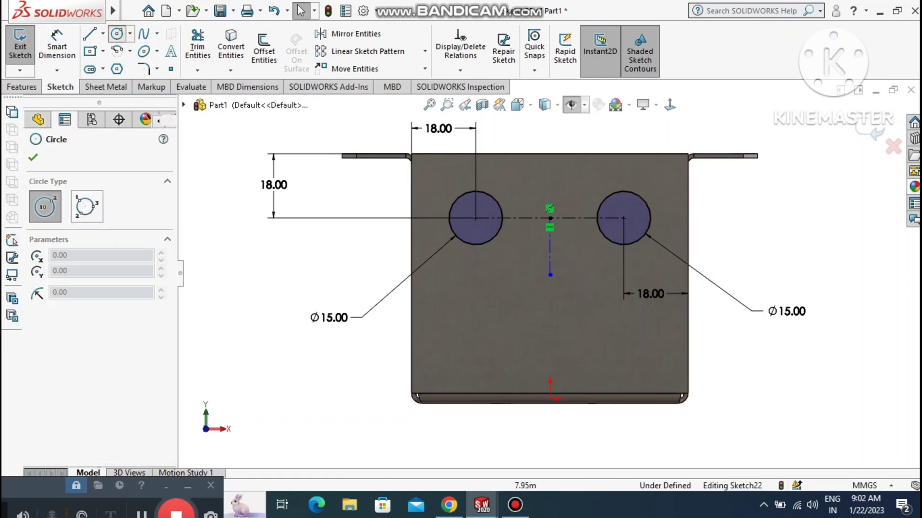
left_click(550, 274)
left_click(550, 275)
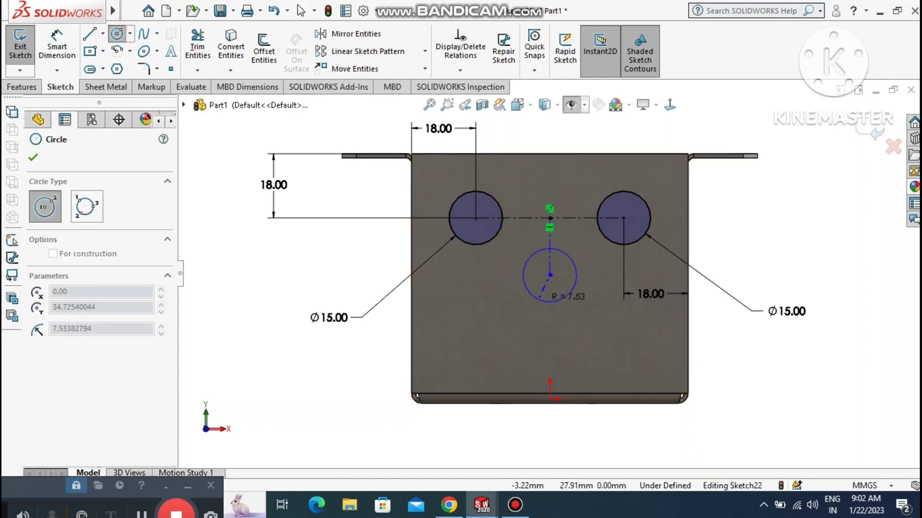
left_click(536, 303)
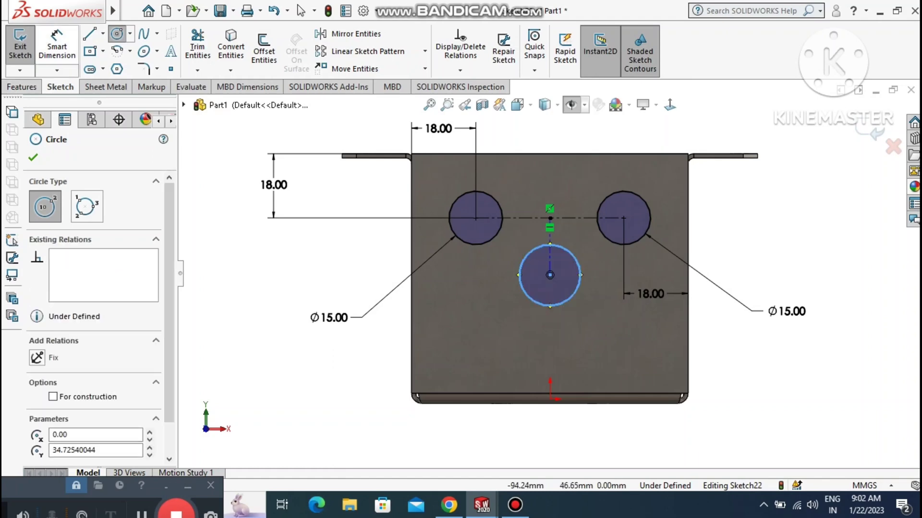
Dimension the lower middle circle's diameter as 15 mm.
left_click(57, 44)
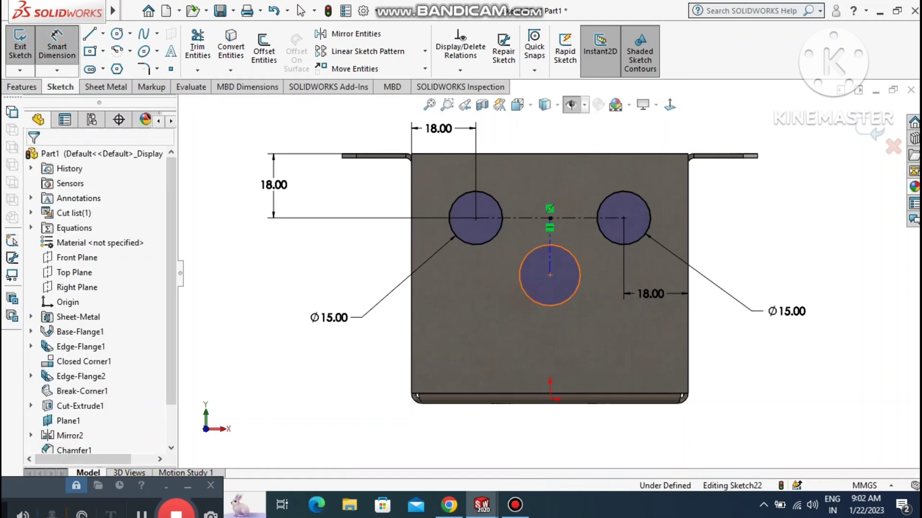
left_click(538, 303)
left_click(360, 430)
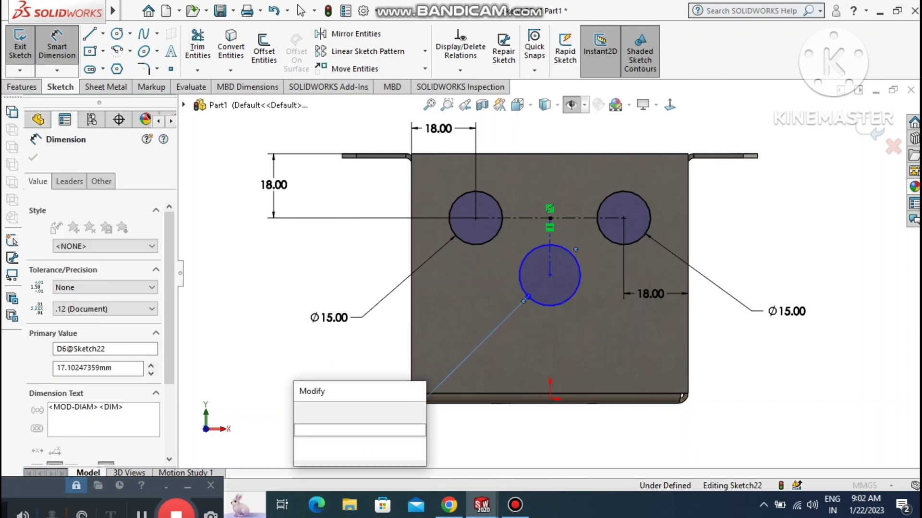
type("15")
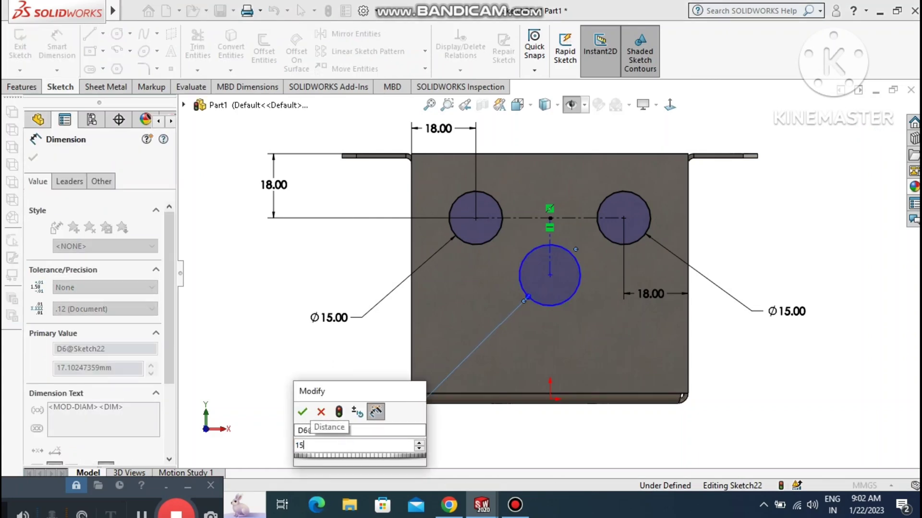
key("Return")
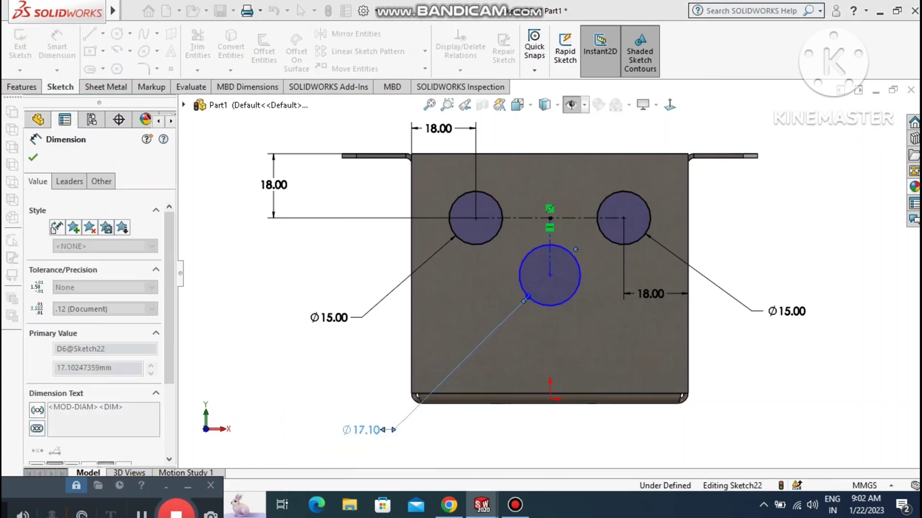
key("Escape")
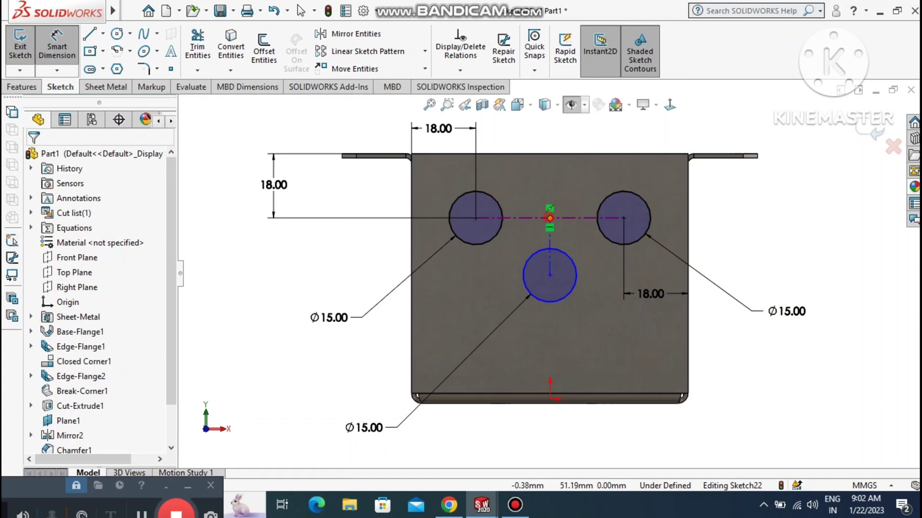
Dimension the lower circle's center 20 mm below the midpoint of the horizontal centerline.
left_click(550, 219)
left_click(550, 275)
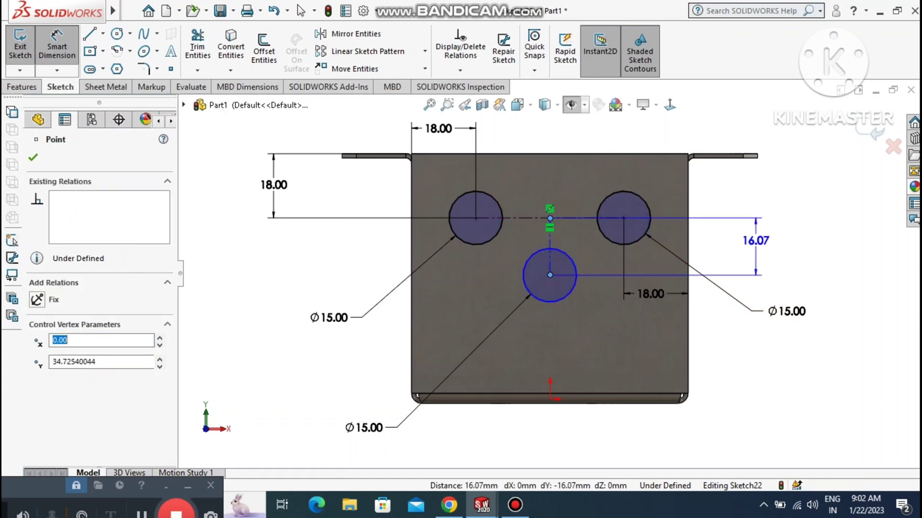
left_click(756, 241)
type("2")
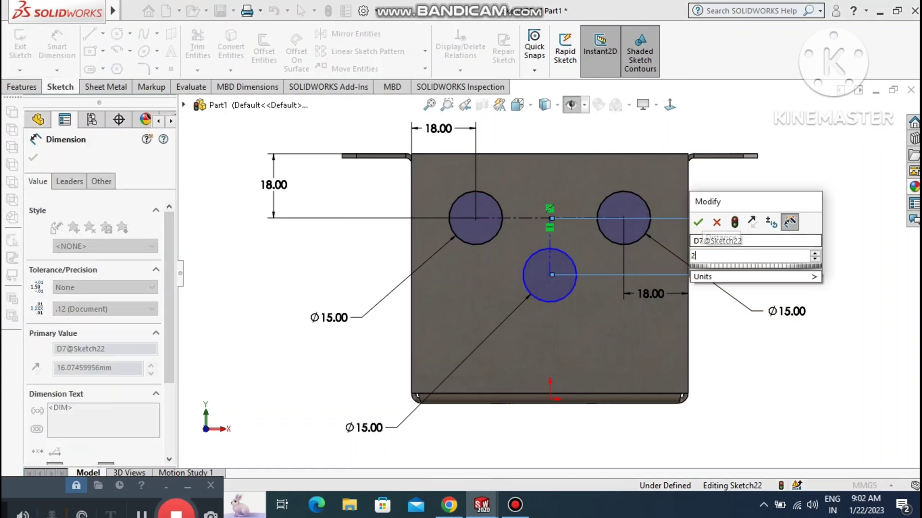
type("0")
key("Return")
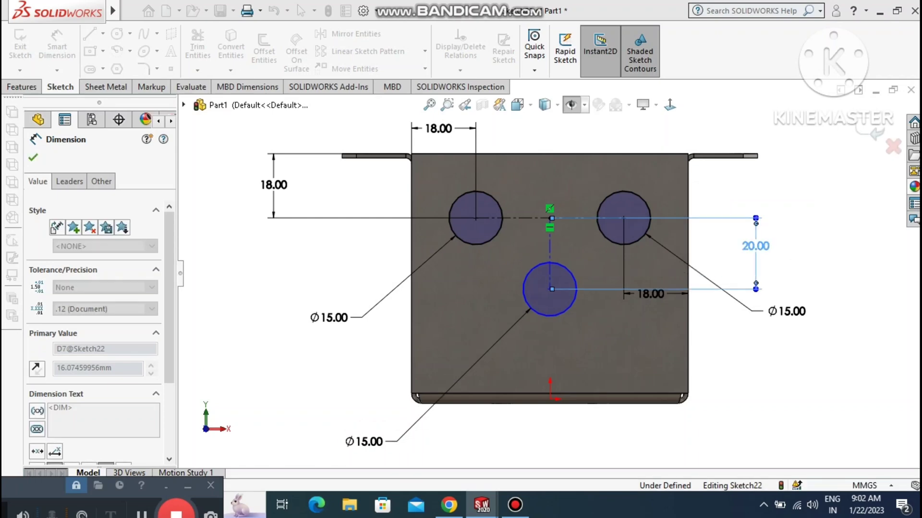
key("Escape")
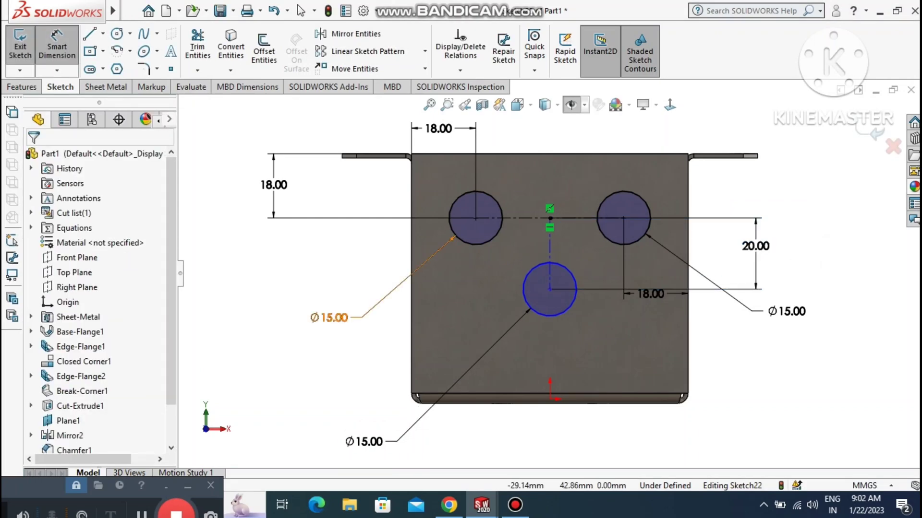
Cut-extrude the three circles through the box with the Through All - Both end condition.
left_click(21, 87)
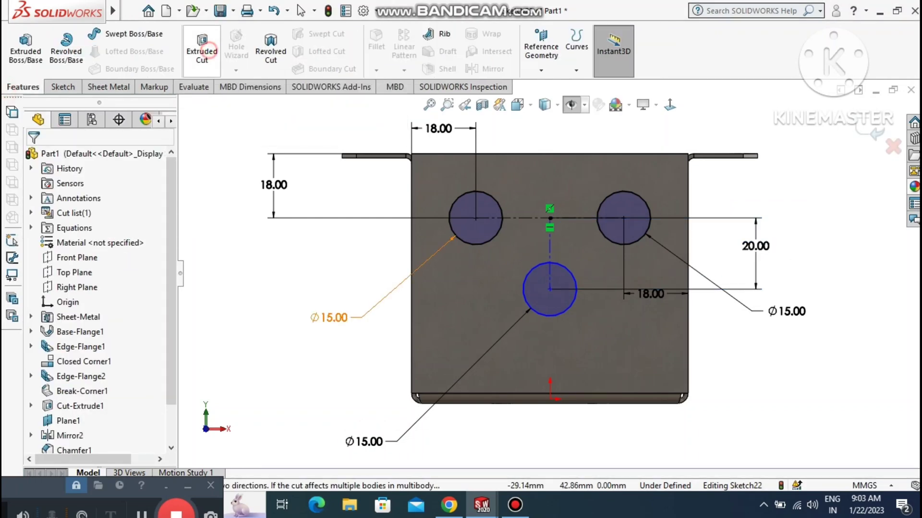
left_click(208, 49)
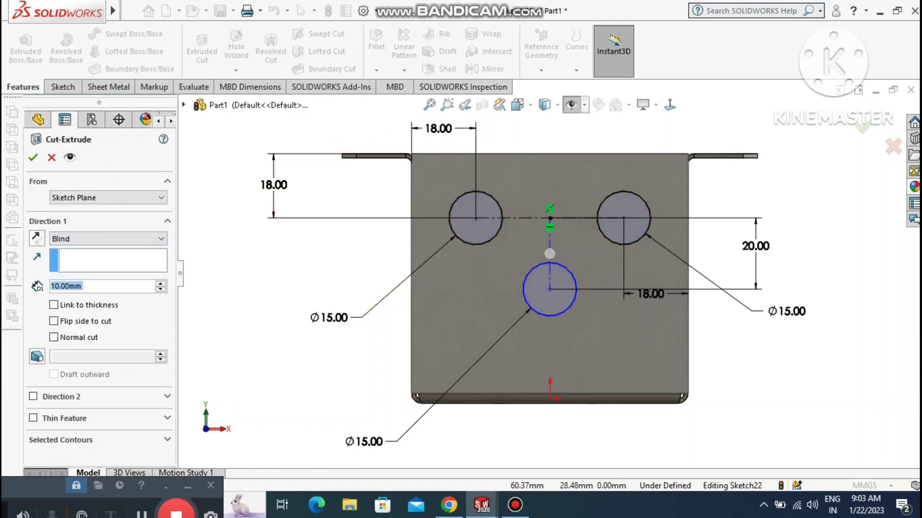
key("ctrl+7")
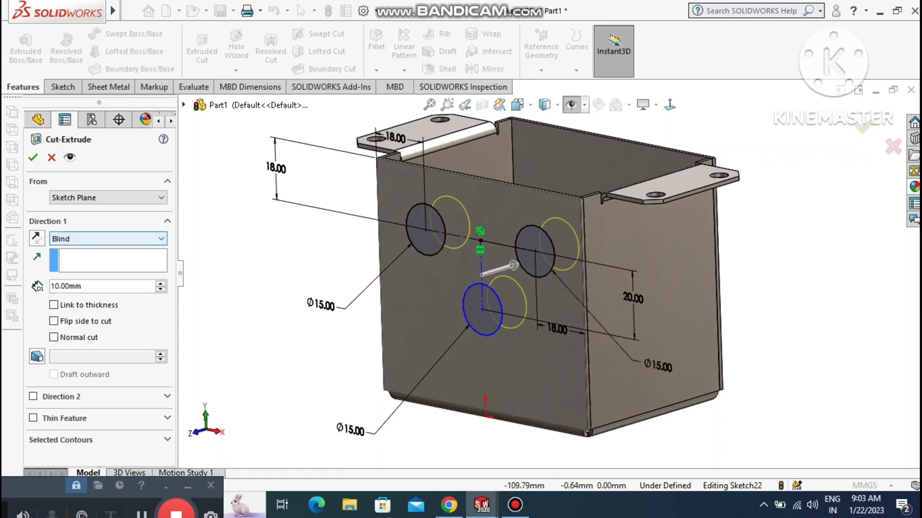
left_click(108, 238)
left_click(83, 265)
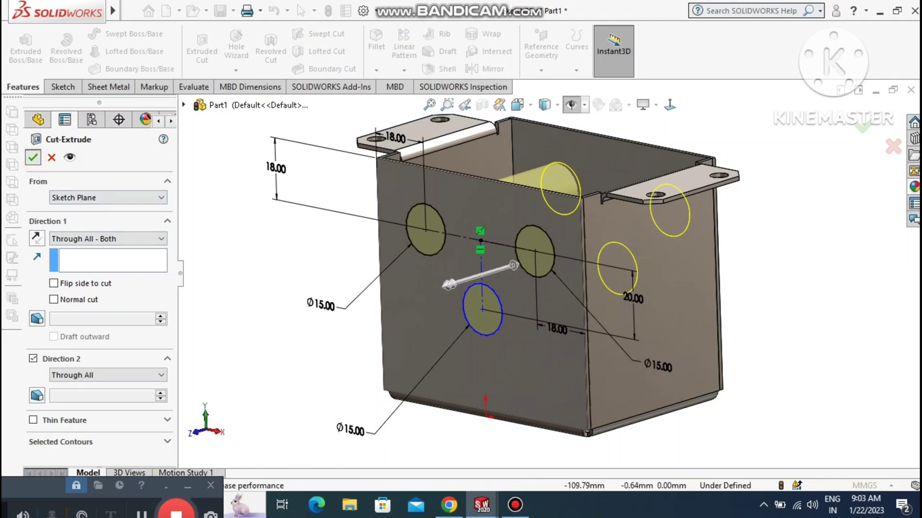
left_click(32, 157)
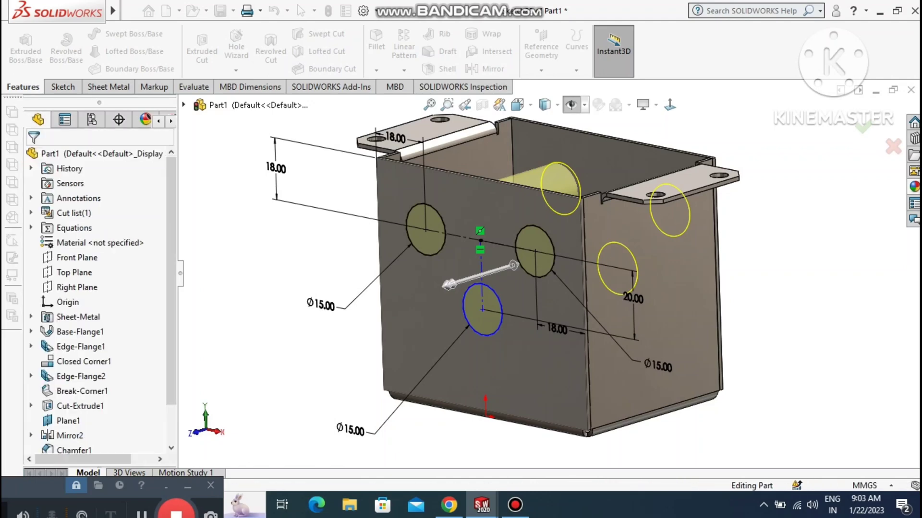
left_click(268, 287)
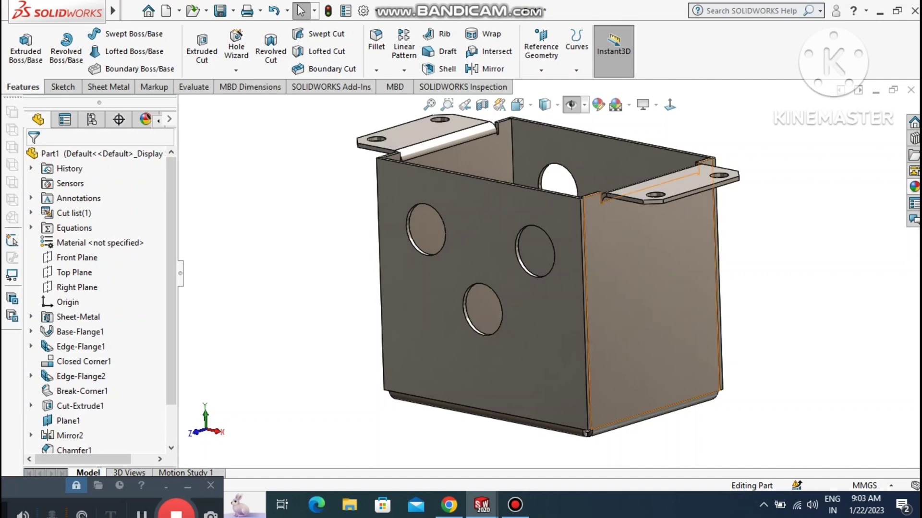
Place the louver forming tool from the Design Library on the outer face of the plain side wall below the mounting flange.
left_click(662, 262)
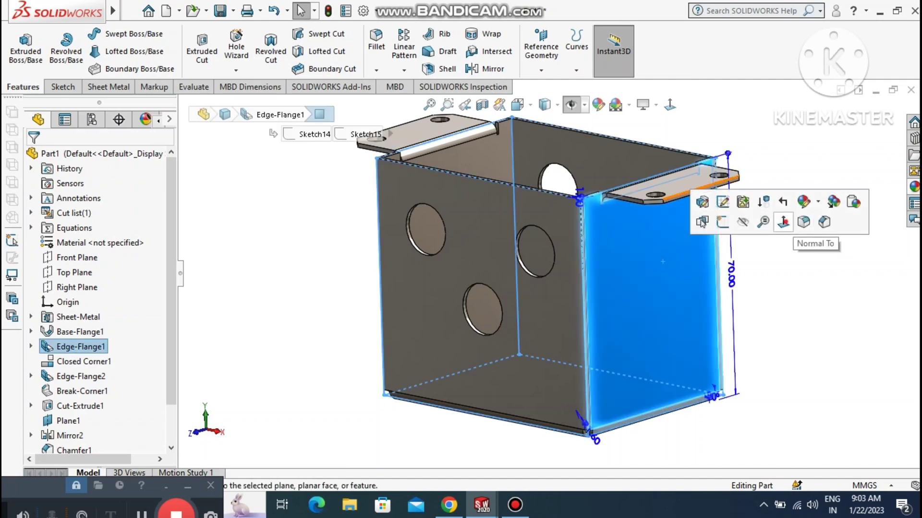
left_click(783, 222)
left_click(824, 248)
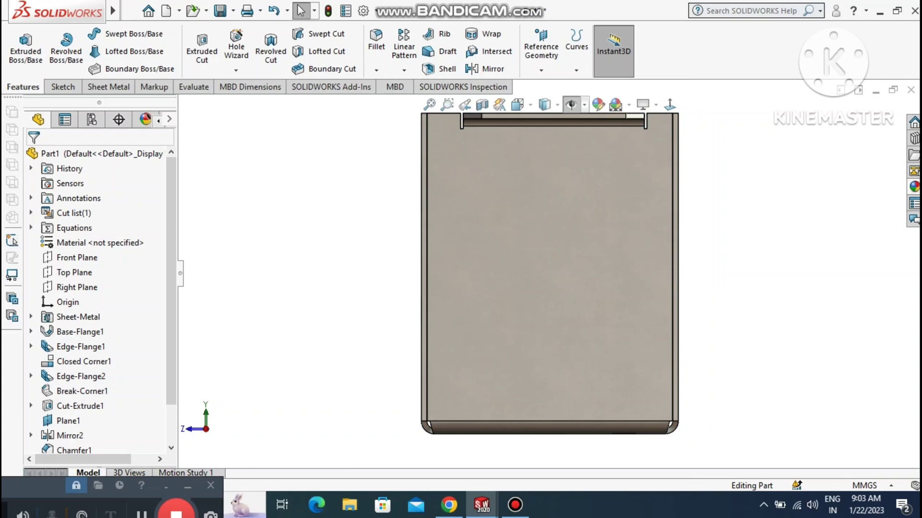
left_click(914, 138)
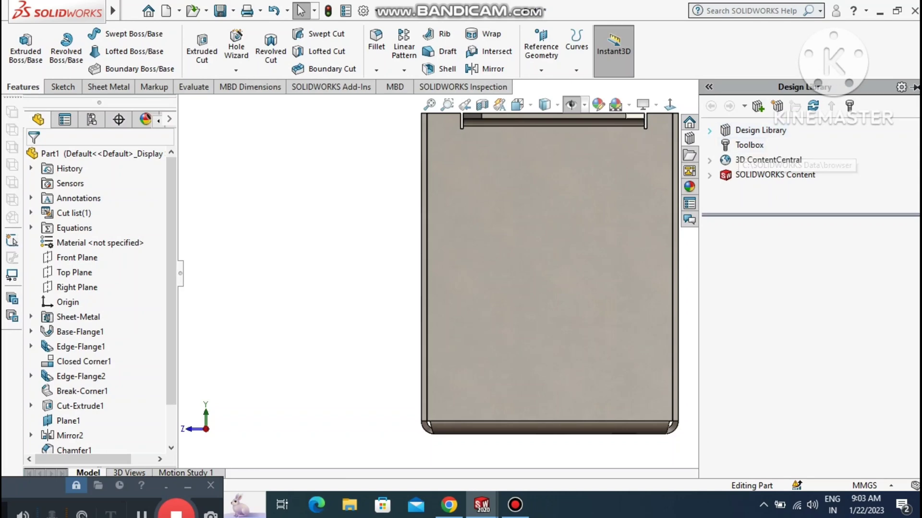
left_click(709, 130)
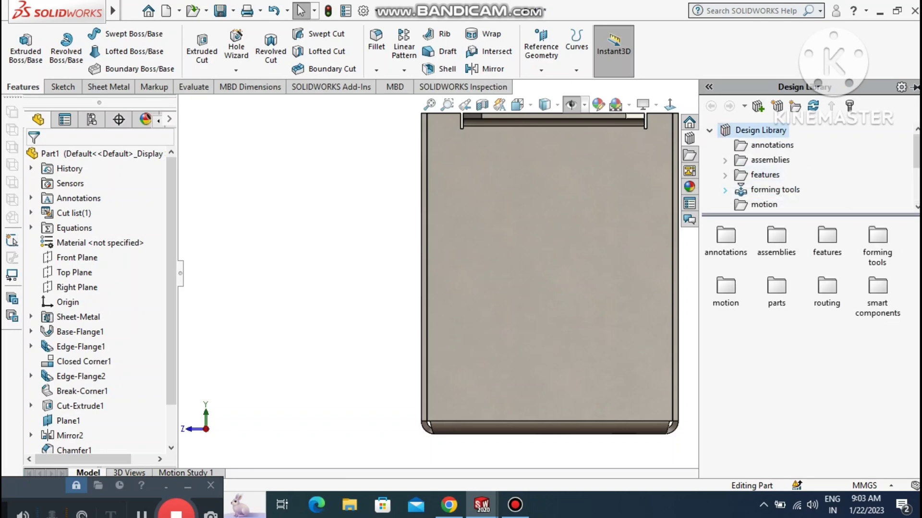
left_click(725, 190)
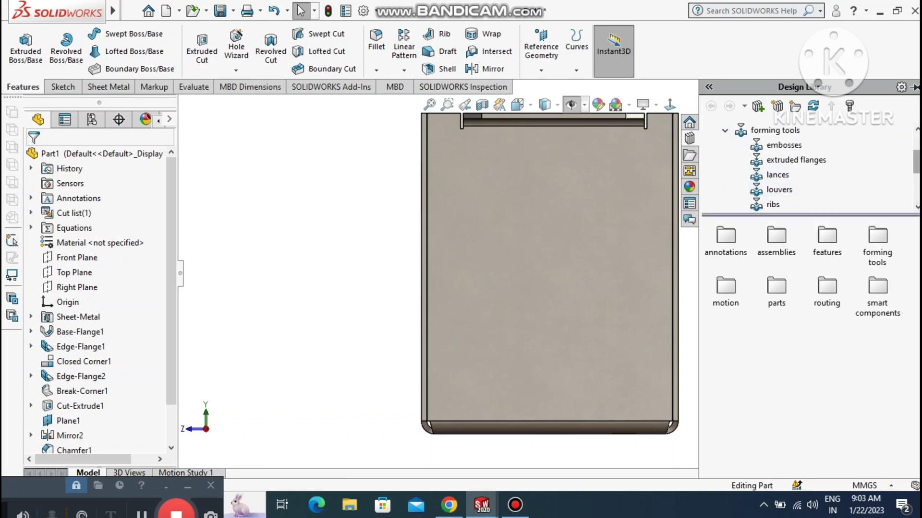
left_click_drag(917, 162, 916, 166)
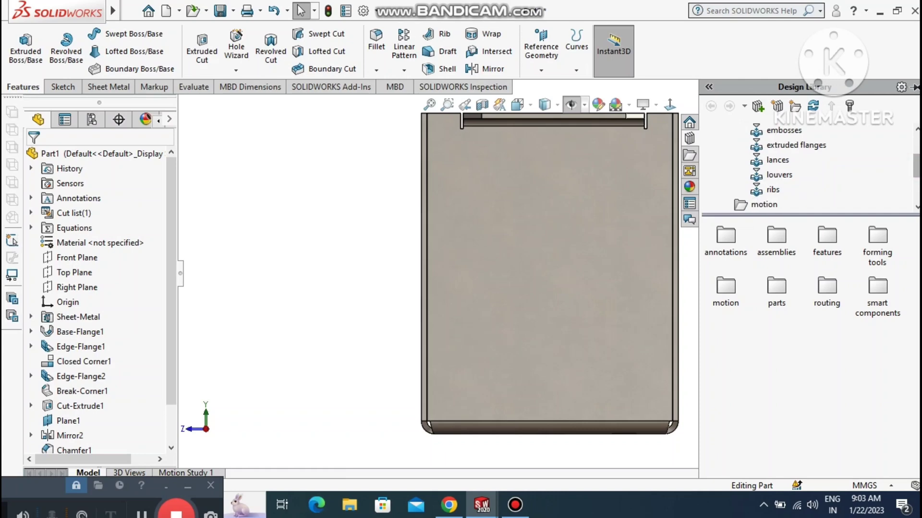
left_click(779, 175)
left_click_drag(725, 235, 547, 207)
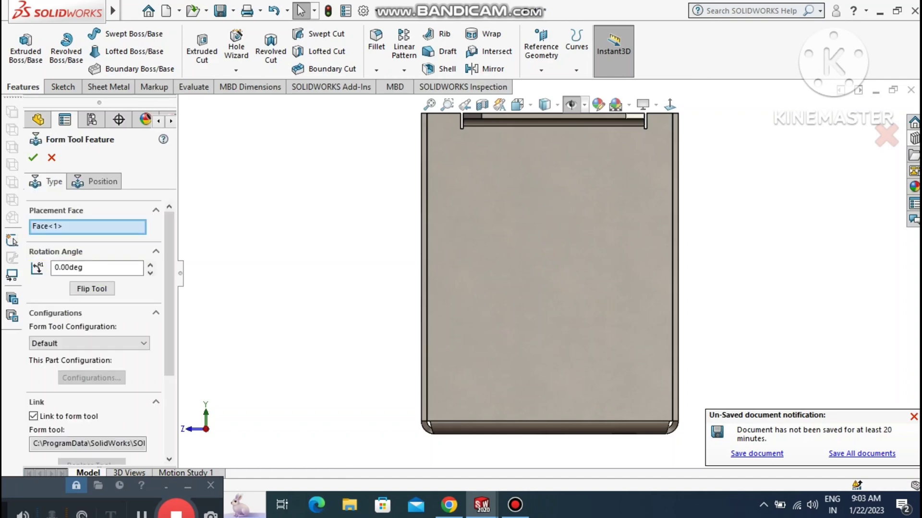
Flip the louver forming tool and set its rotation angle to 270 degrees.
left_click(92, 289)
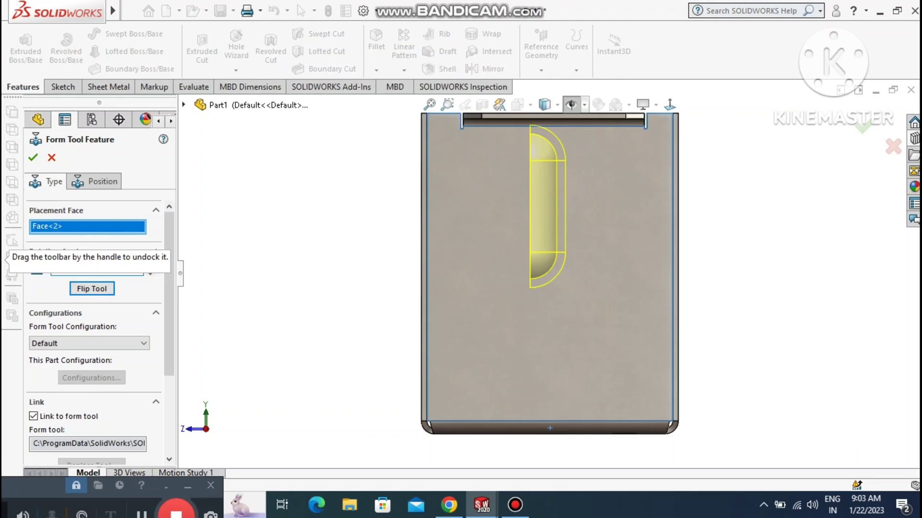
left_click(192, 282)
double_click(98, 267)
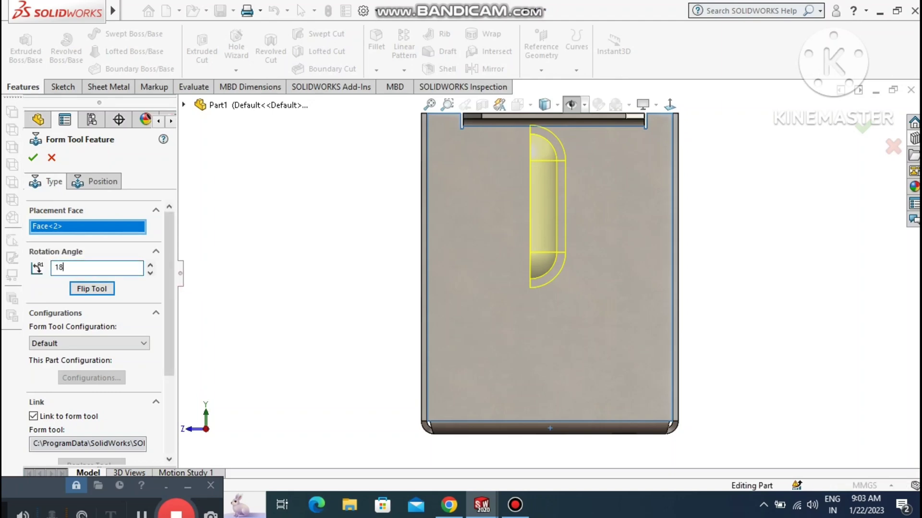
key("Return")
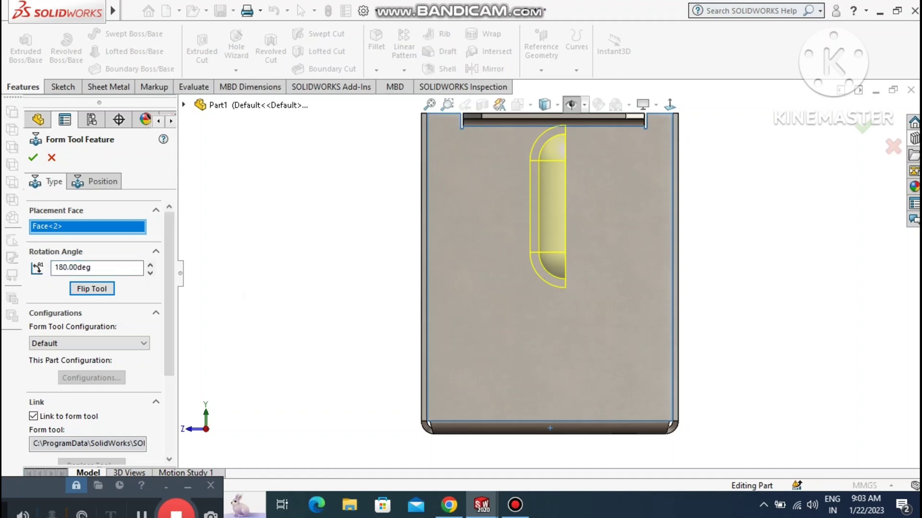
left_click(112, 270)
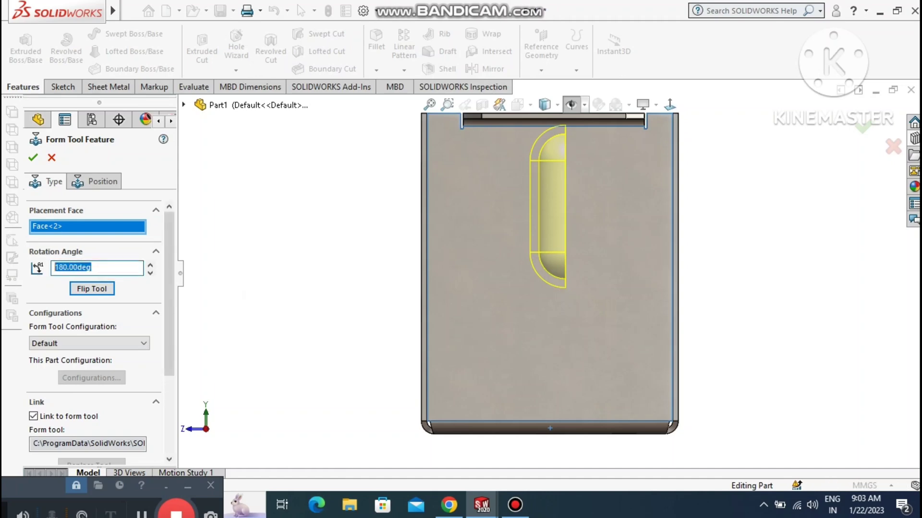
type("270")
key("Return")
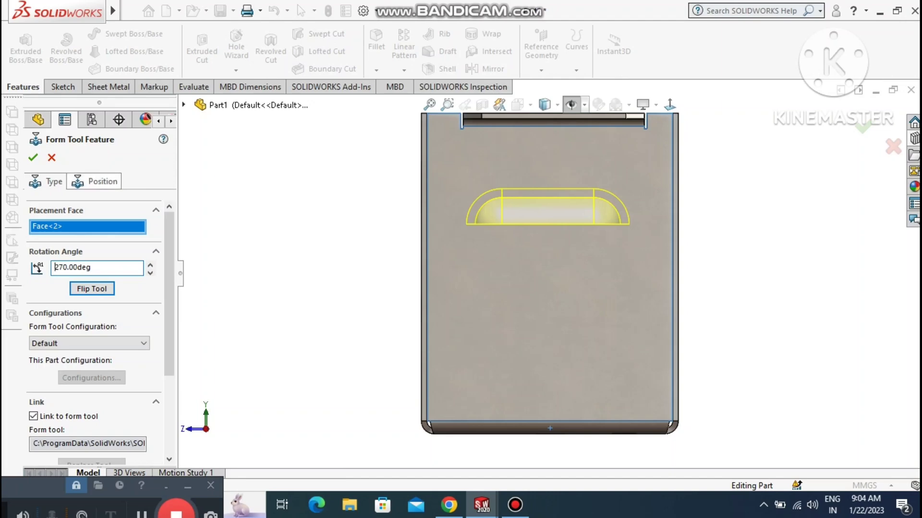
Dimension the louver's center point 28 mm from the wall's vertical edge on the +Z side.
left_click(92, 181)
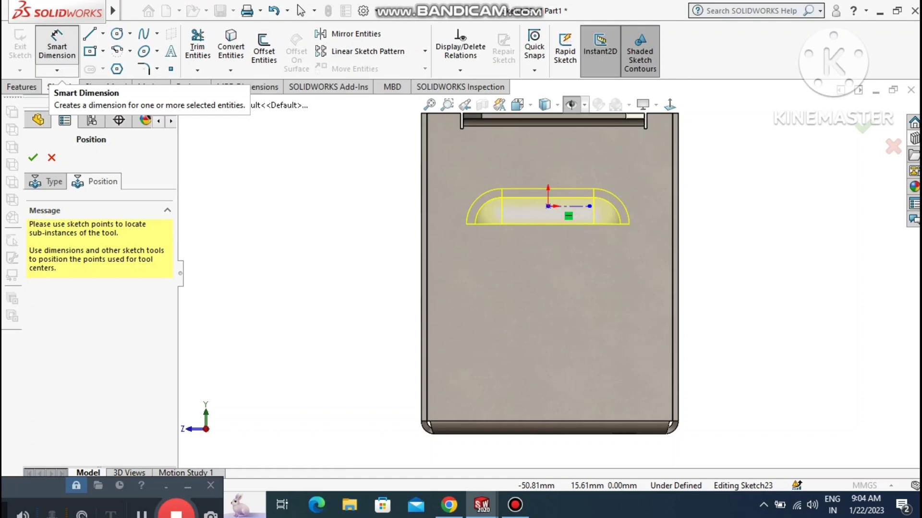
left_click(57, 46)
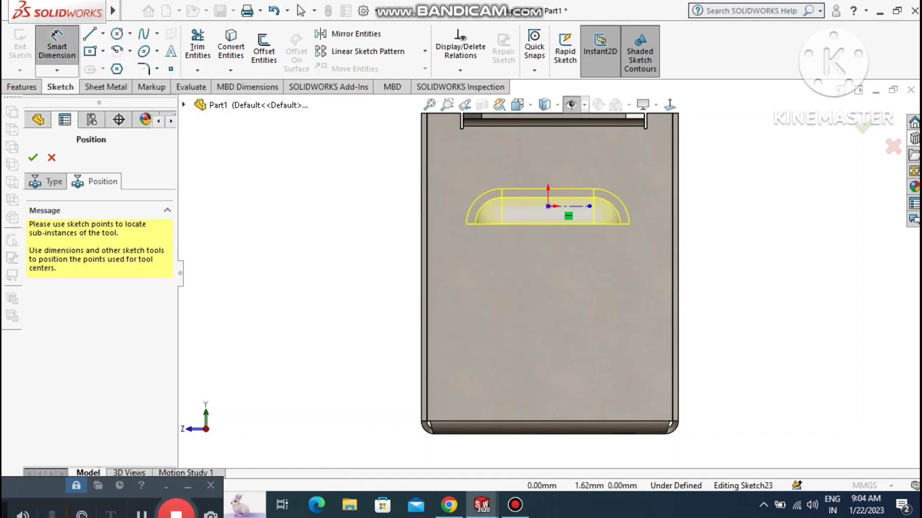
left_click(548, 206)
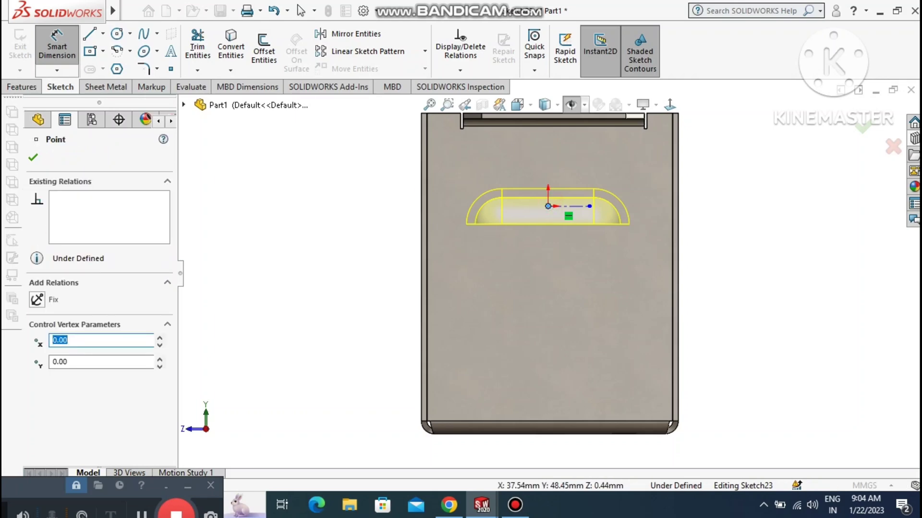
left_click(422, 189)
left_click(495, 295)
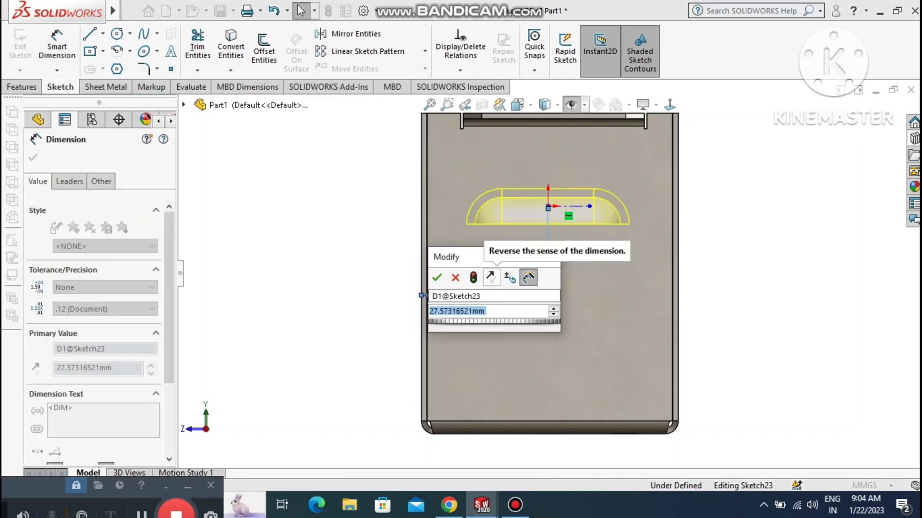
type("28")
key("Return")
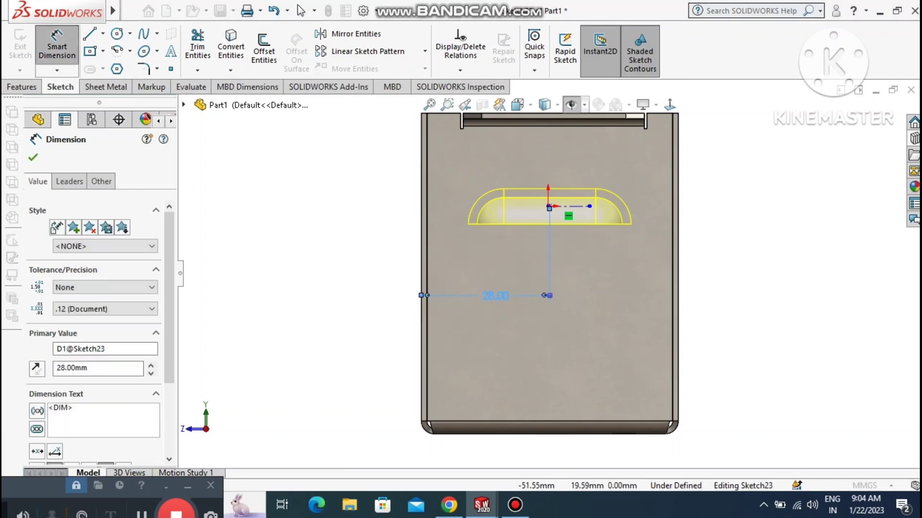
Dimension the louver's center point 15 mm below the wall's top edge and finish the form tool feature.
left_click(446, 116)
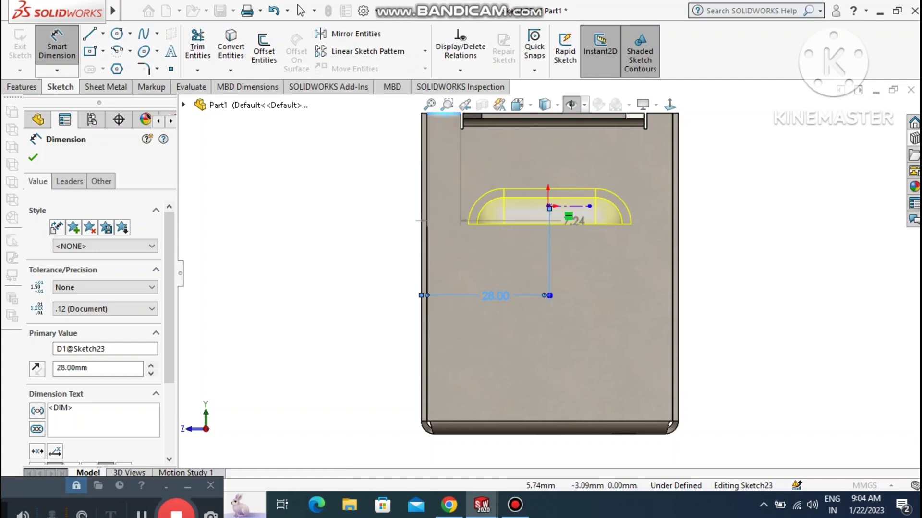
left_click(549, 206)
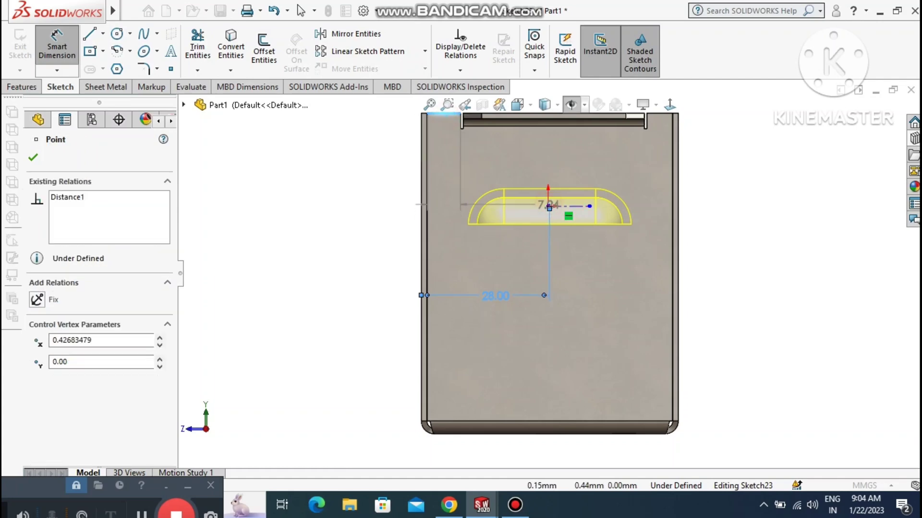
left_click(313, 162)
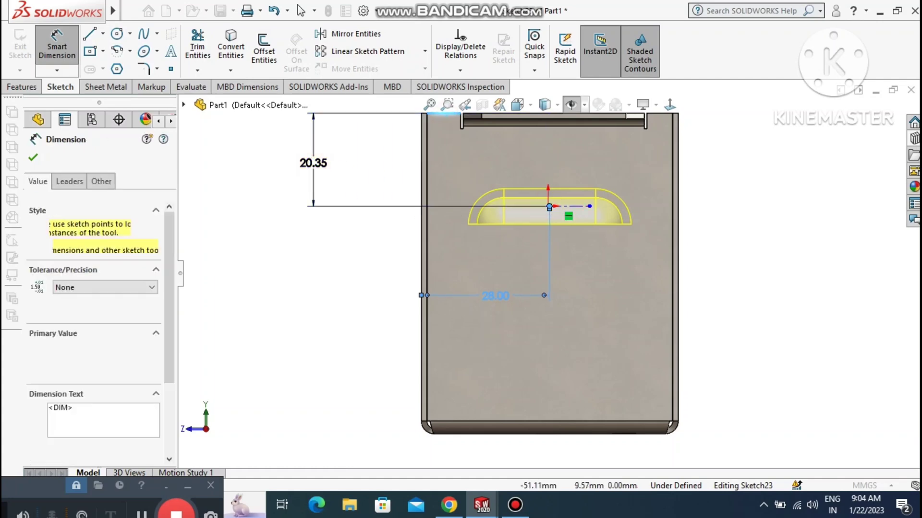
type("15")
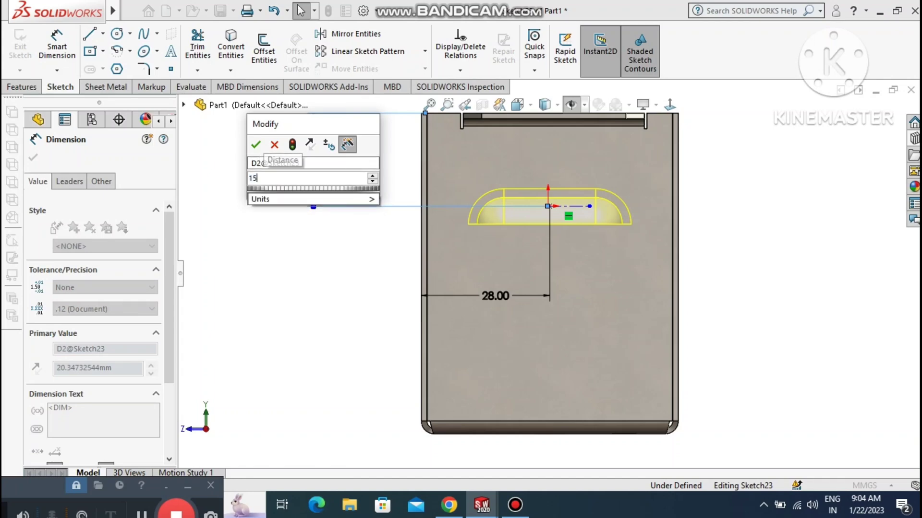
key("Return")
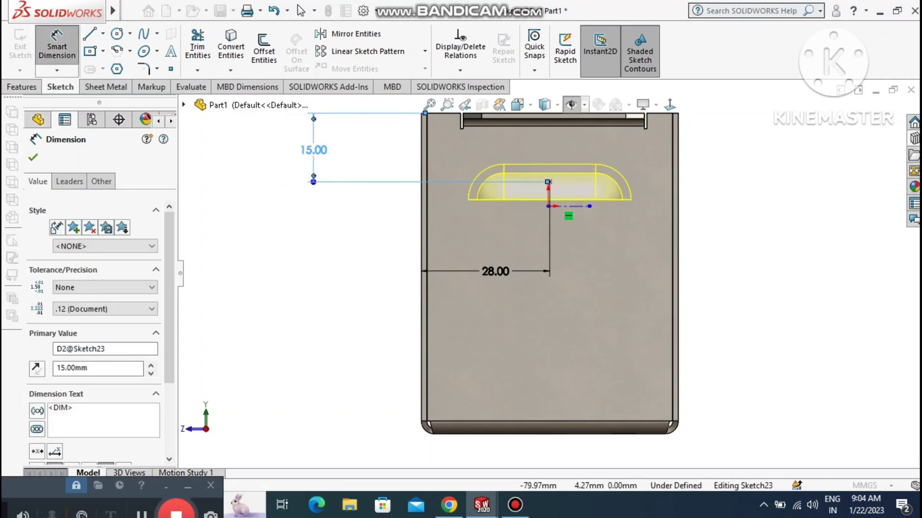
key("Escape")
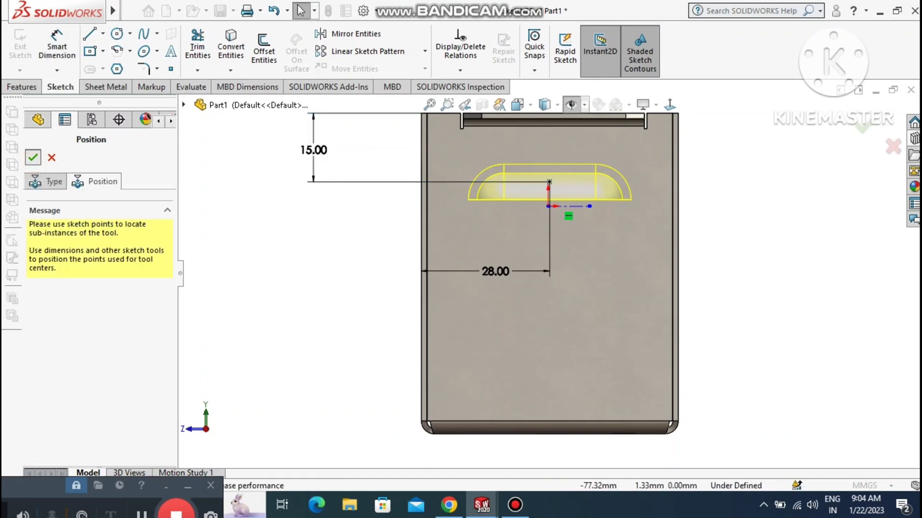
left_click(33, 157)
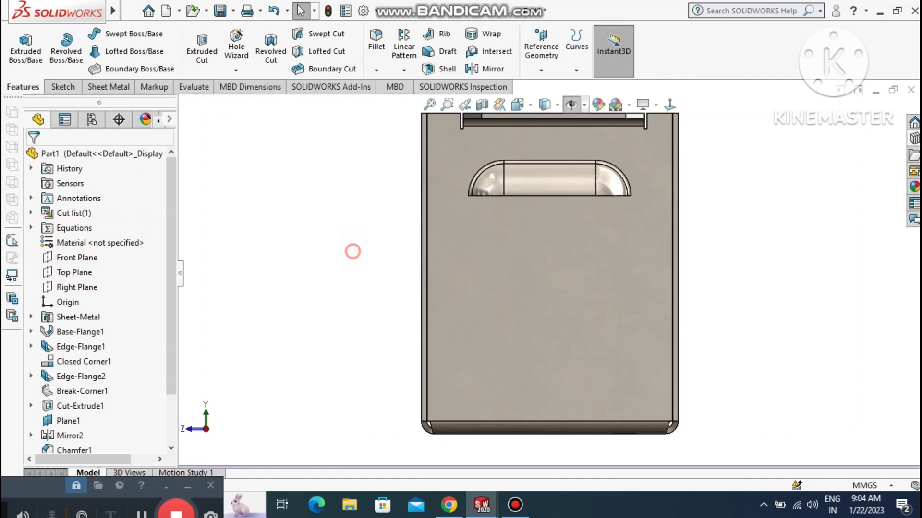
Set up a linear pattern of the louver along the vertical corner edge between the drilled wall and the louvered wall.
middle_click_drag(353, 252, 416, 268)
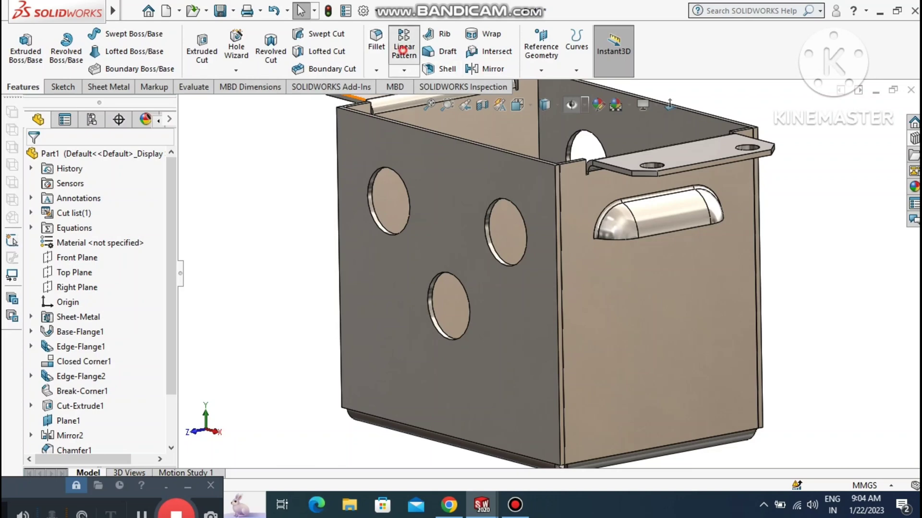
left_click(403, 50)
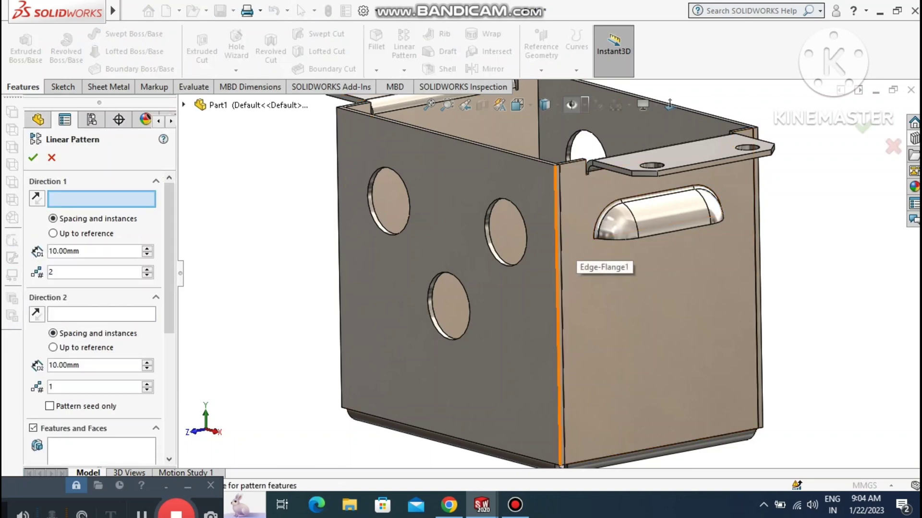
left_click(555, 241)
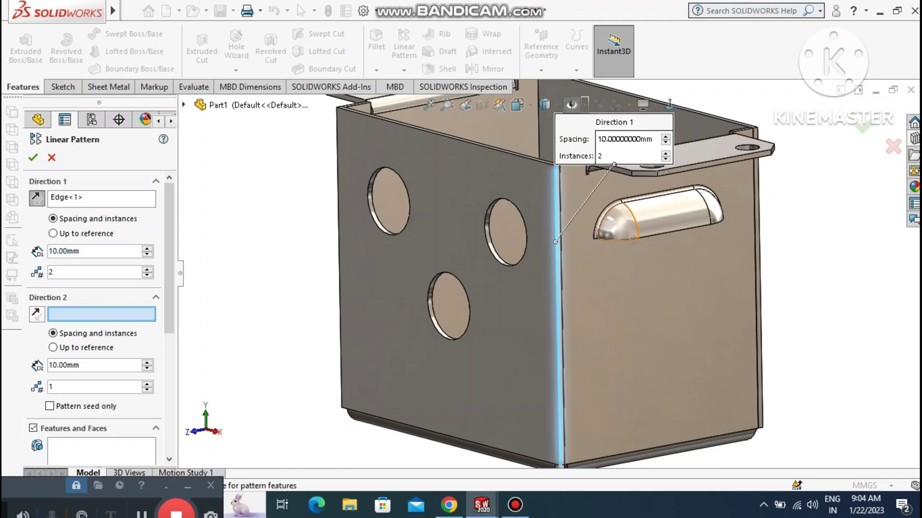
left_click(113, 443)
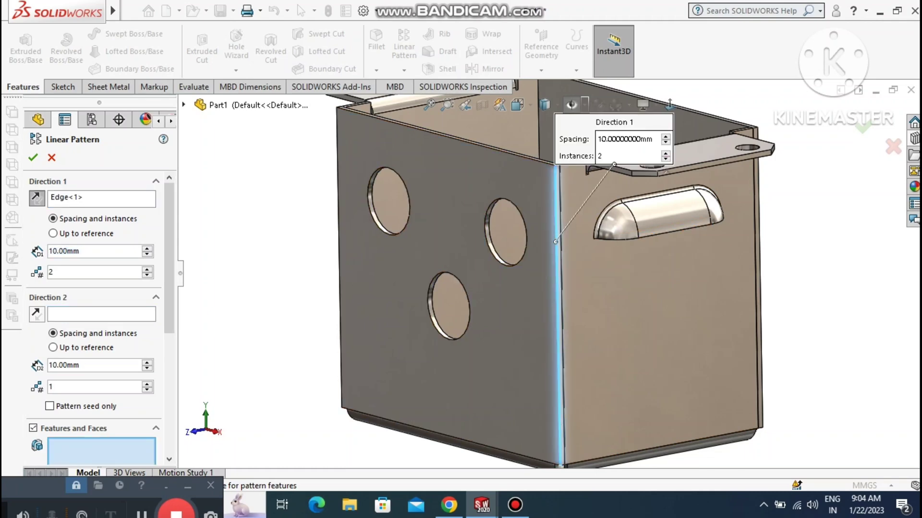
left_click(646, 221)
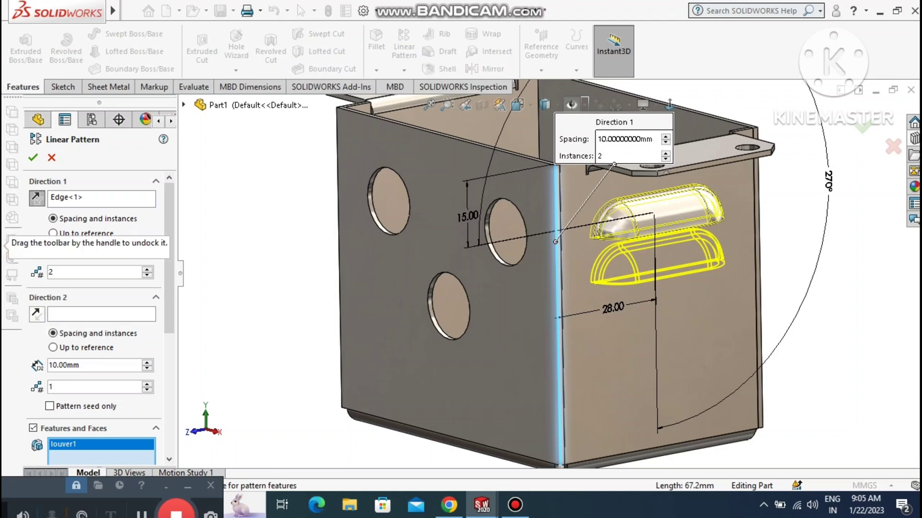
Set the louver pattern to 12 mm spacing with 4 instances, create it, and fit the whole part in view.
double_click(68, 251)
type("12")
key("Return")
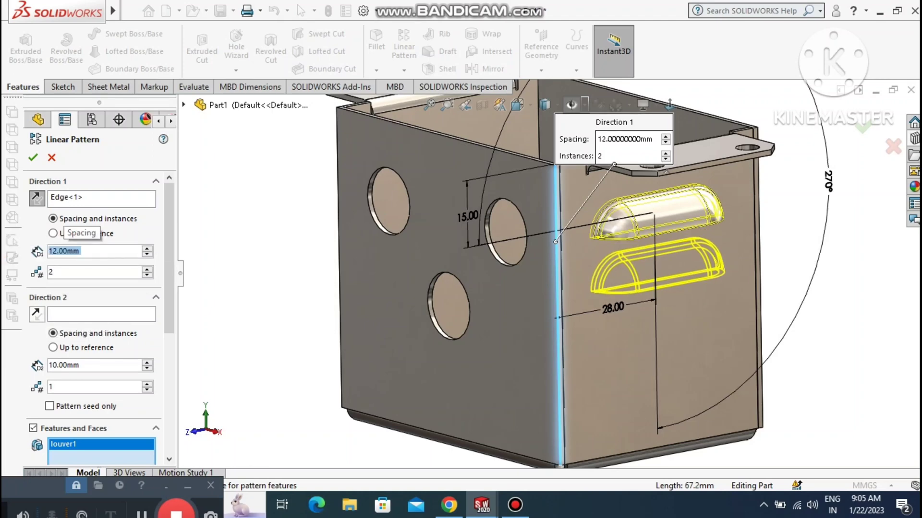
left_click(147, 269)
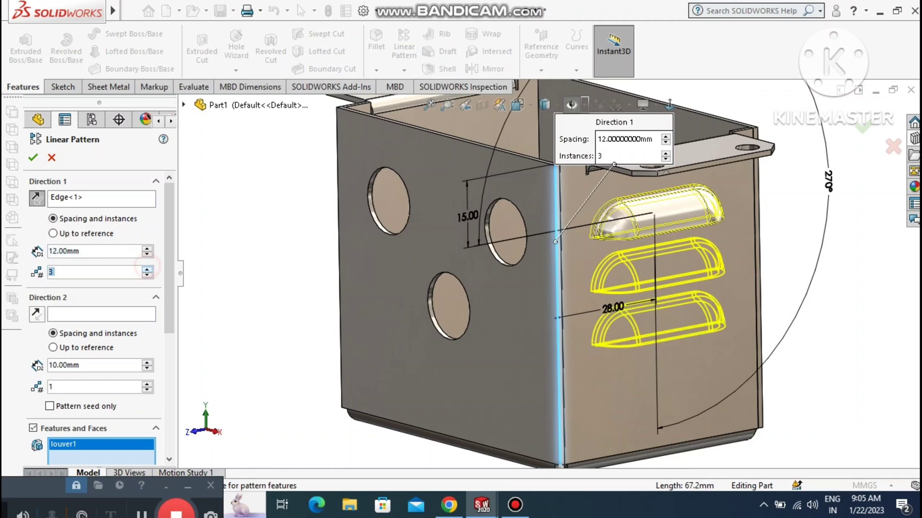
left_click(147, 269)
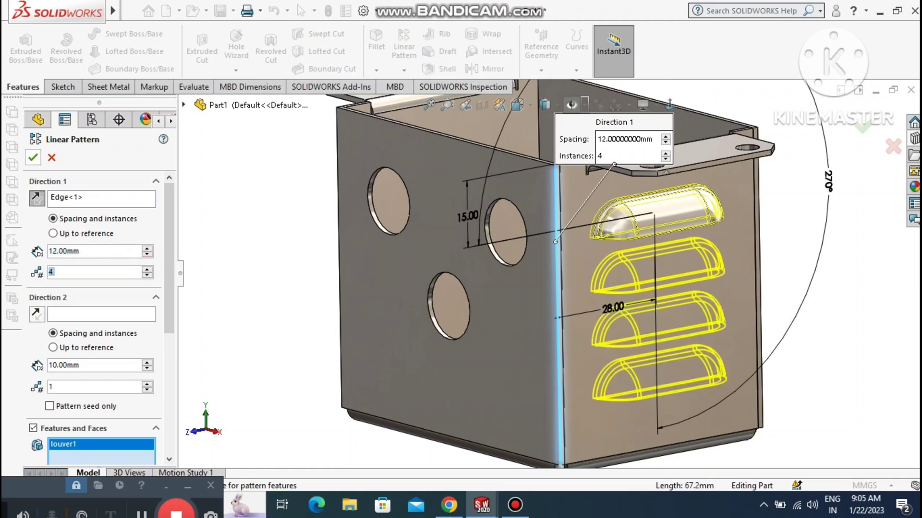
left_click(33, 157)
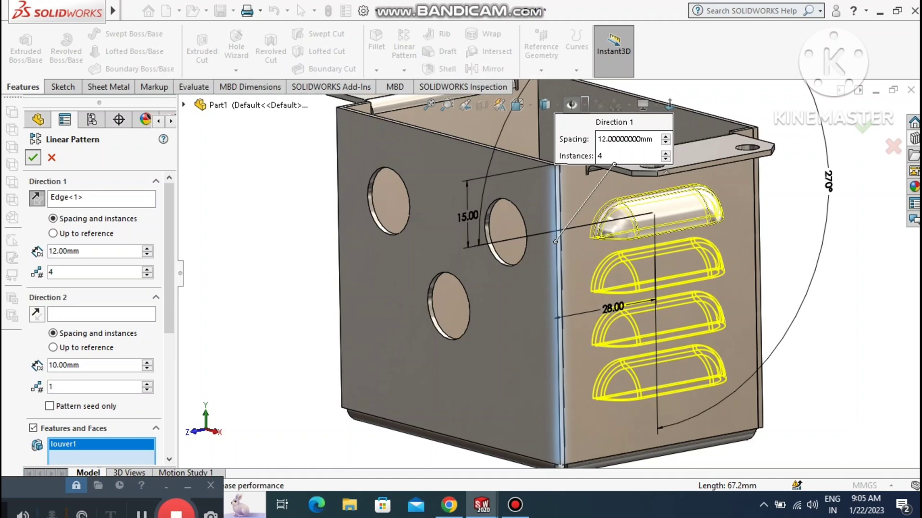
left_click(33, 157)
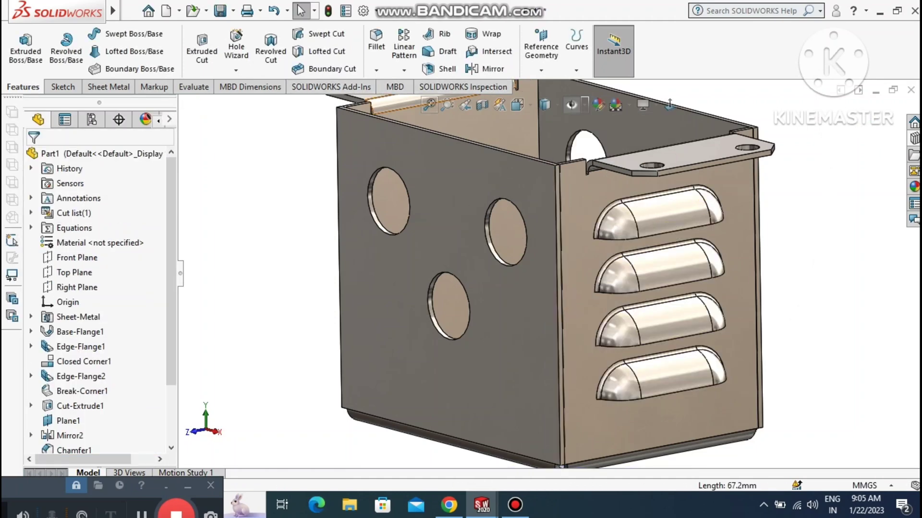
left_click(429, 104)
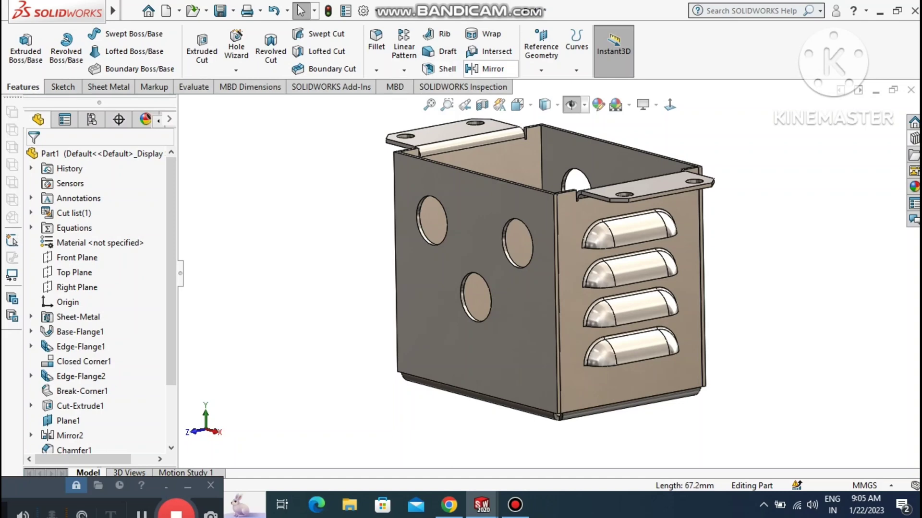
Mirror the louver and its linear pattern about Plane1 onto the opposite wall.
left_click(486, 69)
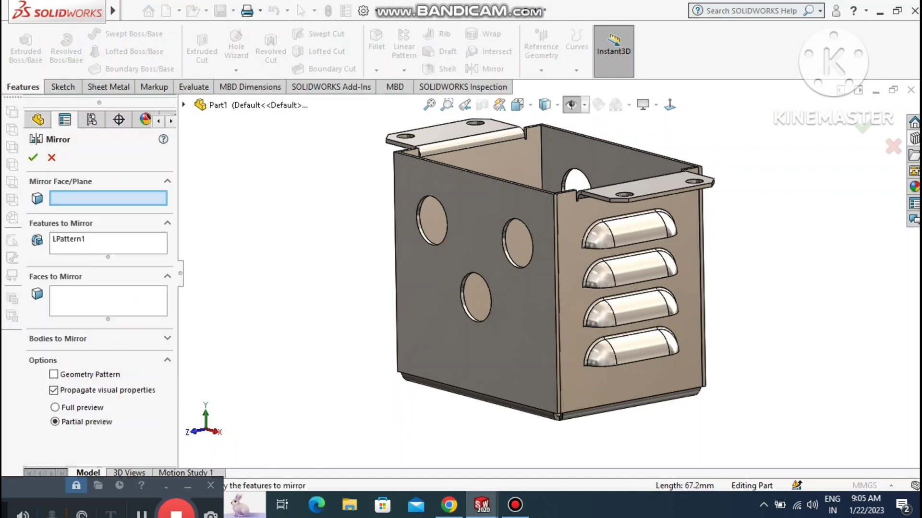
left_click(183, 104)
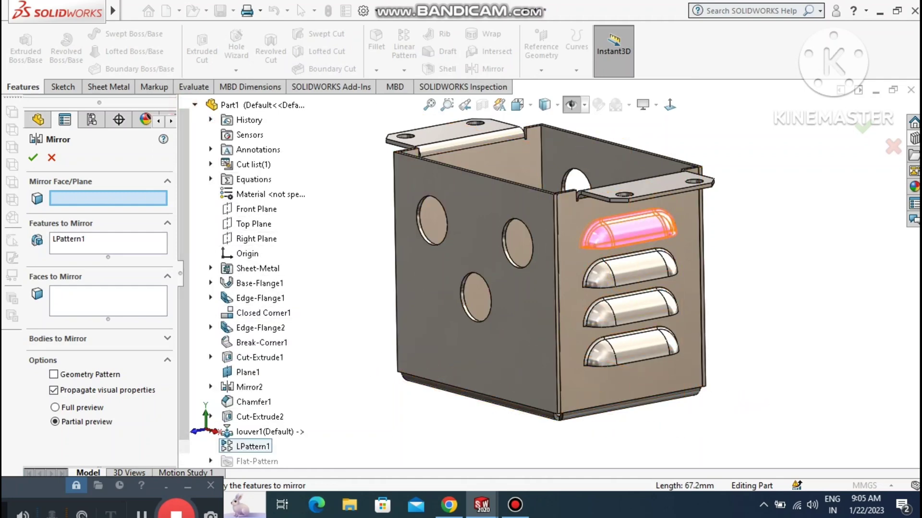
left_click(247, 372)
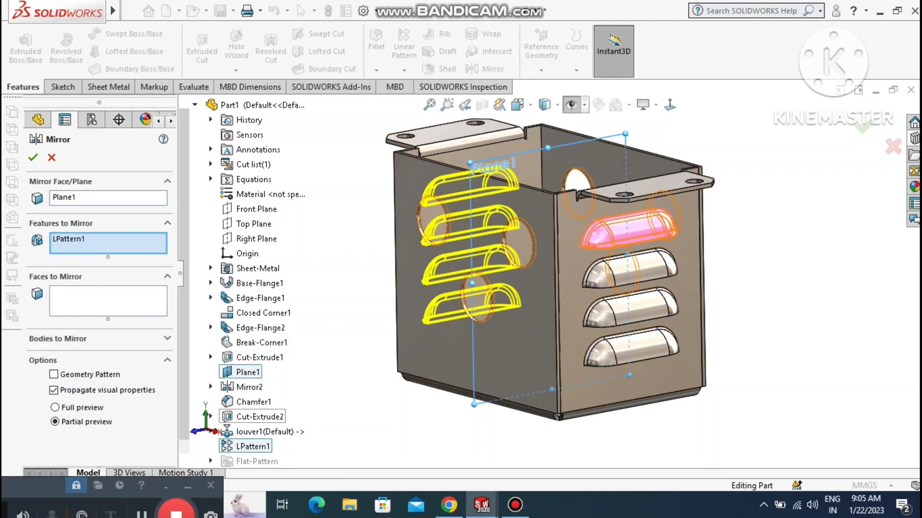
left_click(249, 432)
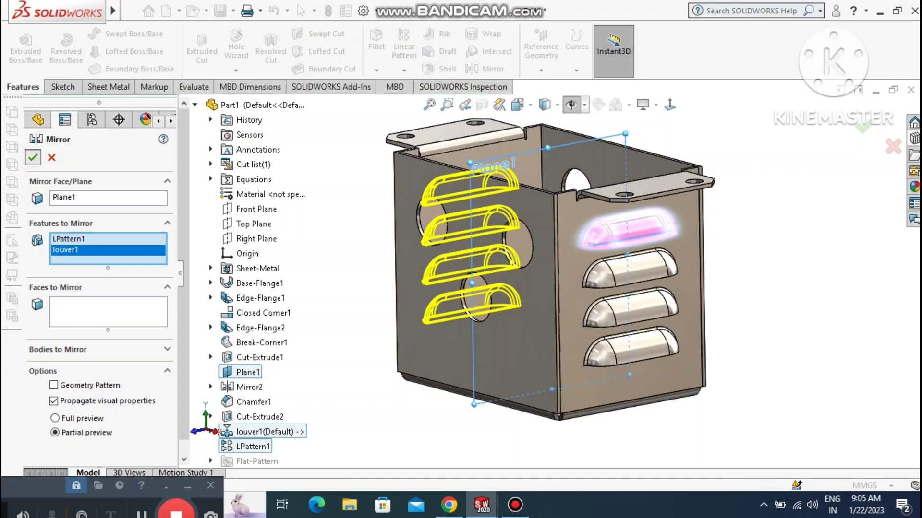
left_click(32, 158)
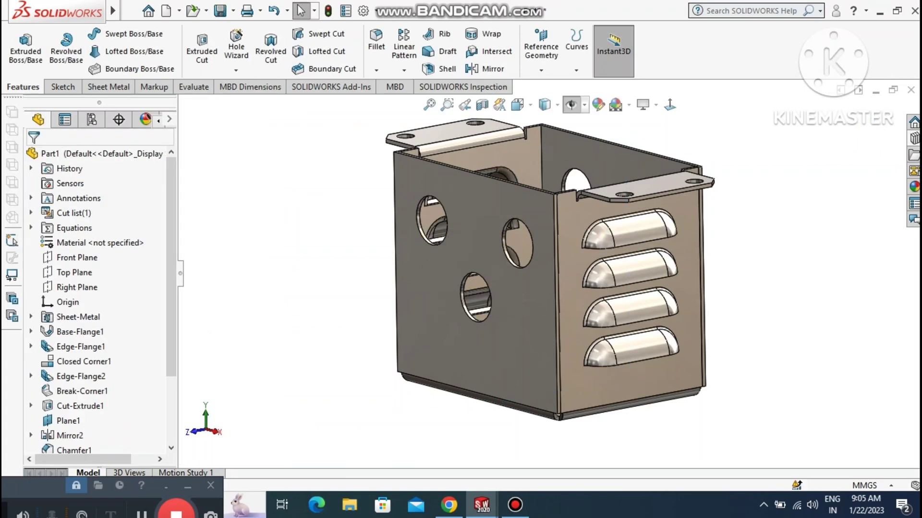
Start a Corner Relief with the 2 Bend Corner type on the box body and collect all its corners.
middle_click_drag(480, 269, 509, 192)
middle_click_drag(548, 240, 591, 298)
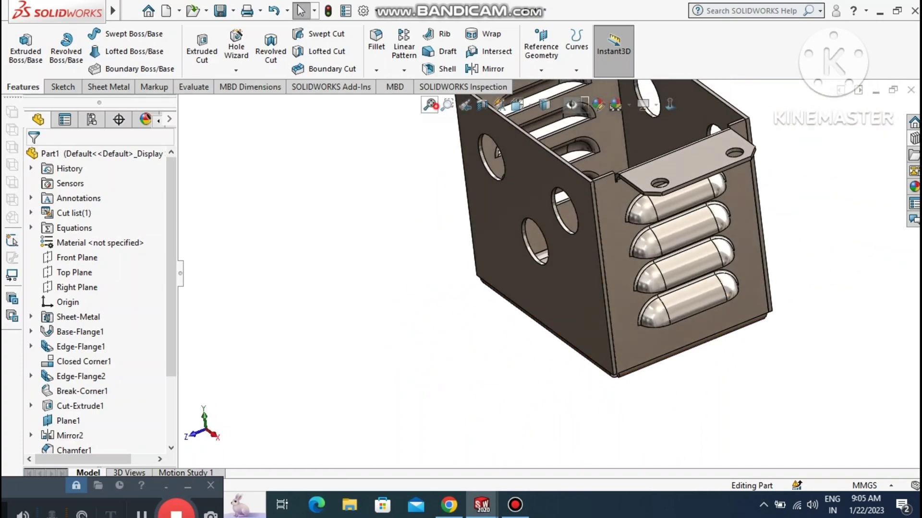
left_click(430, 104)
middle_click_drag(552, 259, 566, 283)
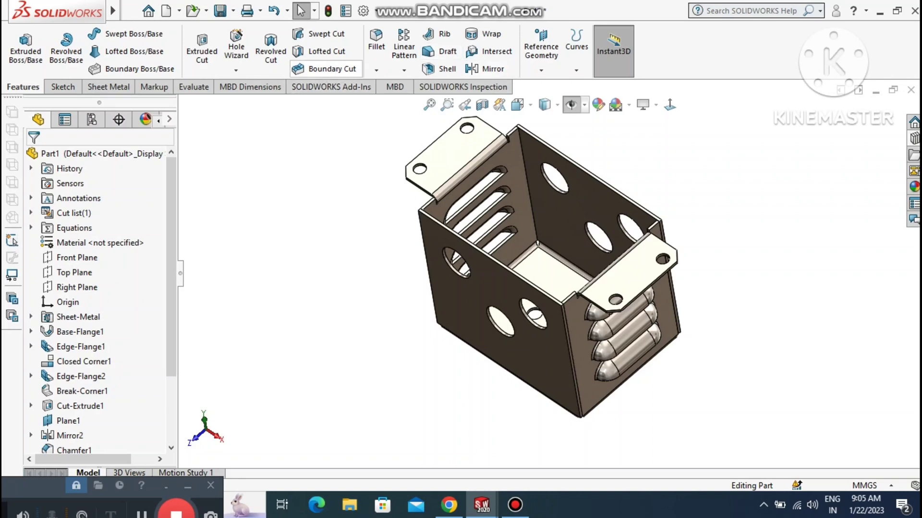
left_click(131, 88)
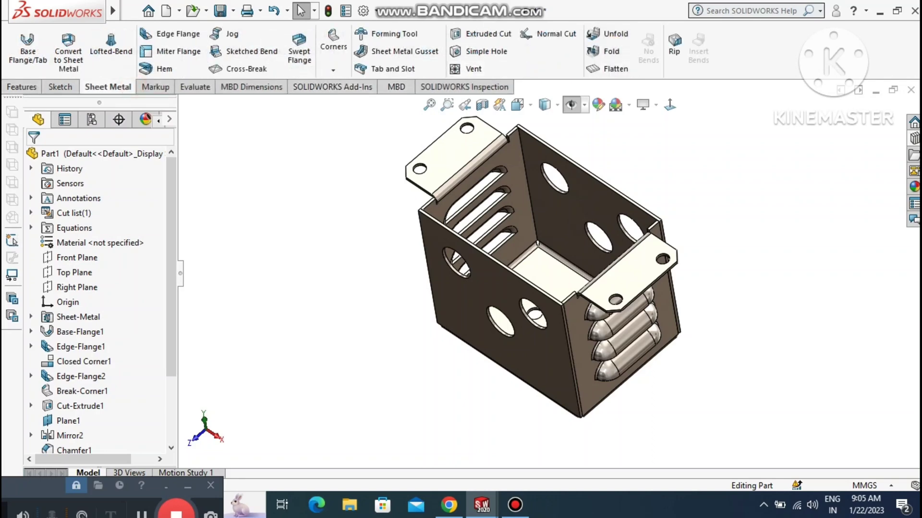
left_click(333, 70)
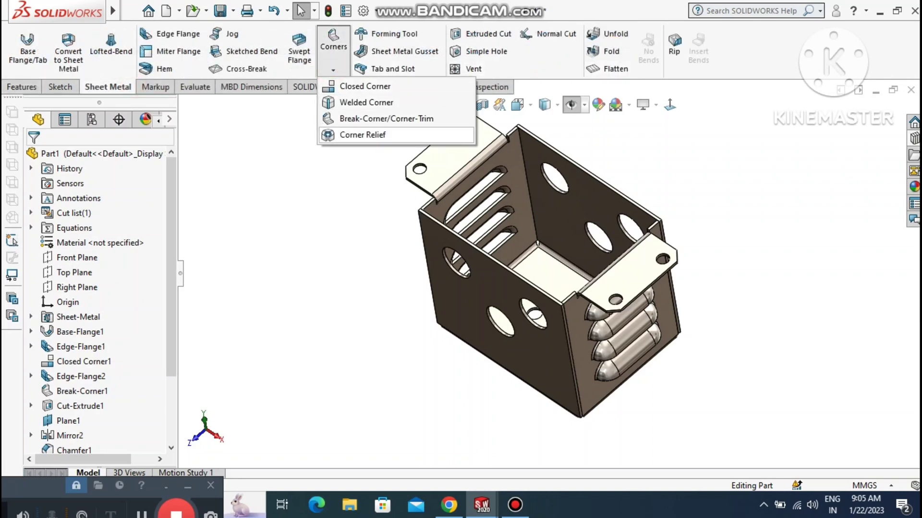
left_click(361, 135)
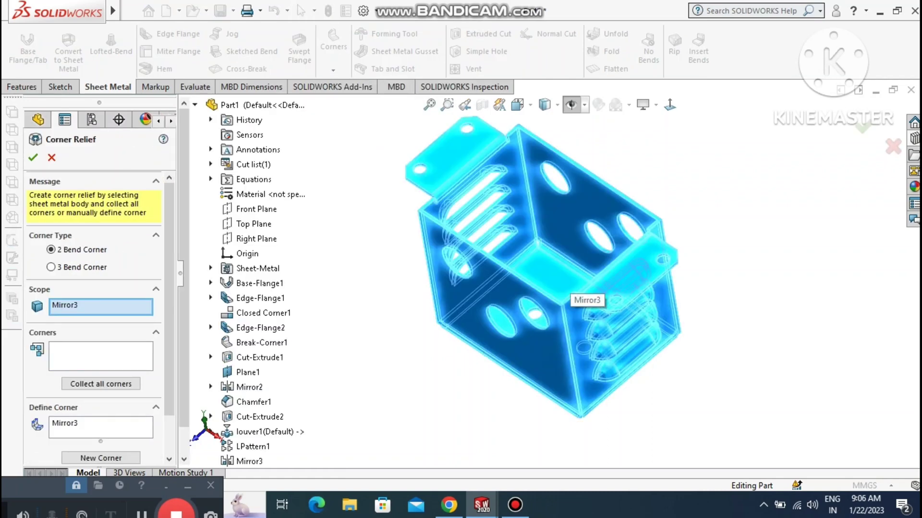
left_click(101, 384)
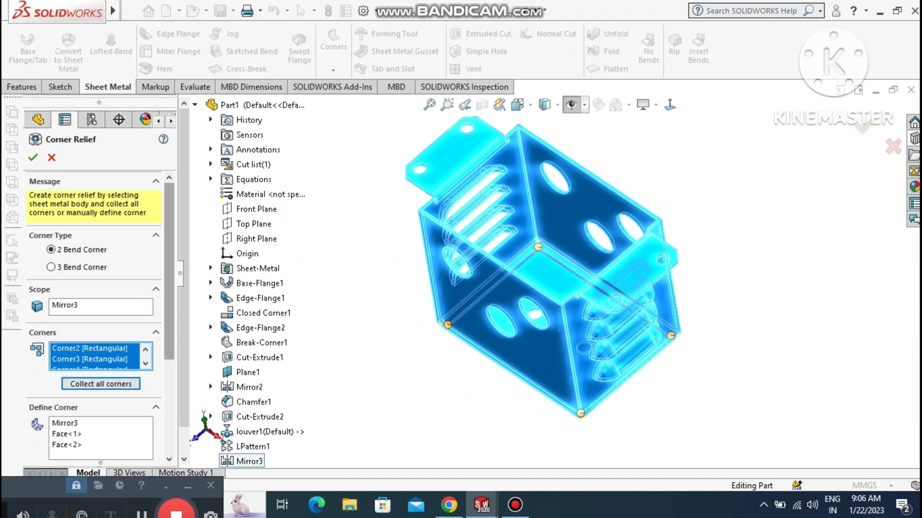
Center the rectangular corner reliefs on the bend lines and enable the ratio to thickness and tangent to bend options.
scroll(96, 317, "down", 3)
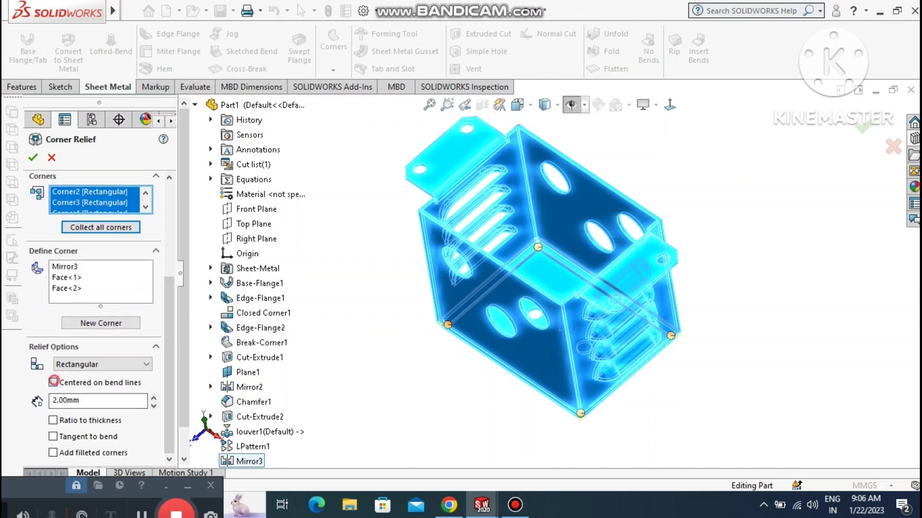
left_click(53, 382)
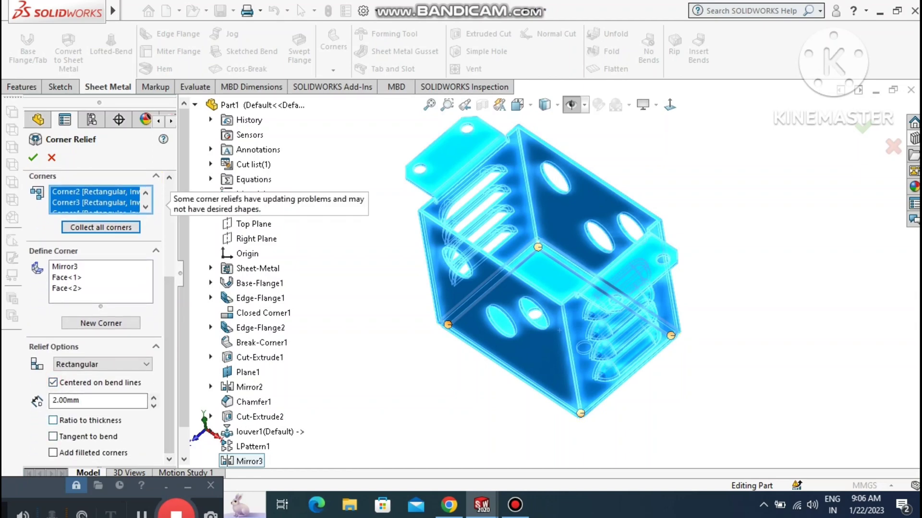
left_click(53, 420)
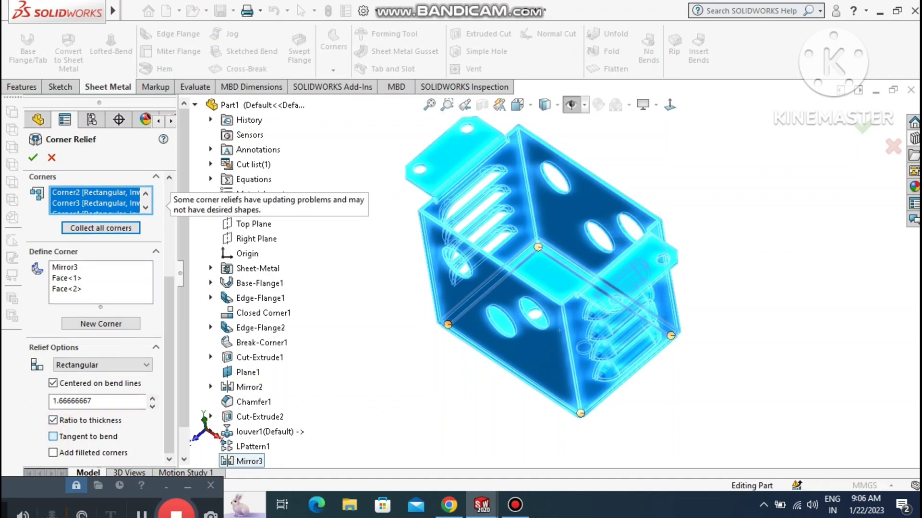
left_click(53, 437)
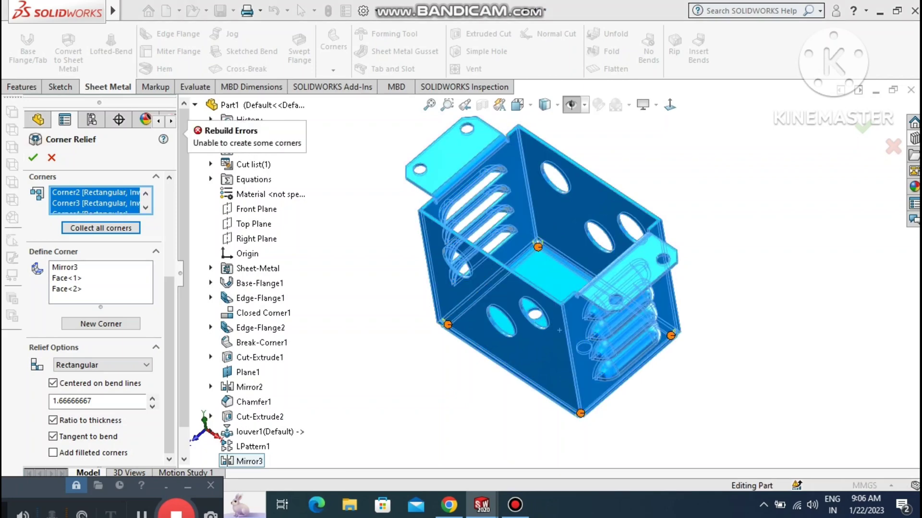
Change the corner relief type to Obround, centered on bend lines, and create the feature.
left_click(103, 366)
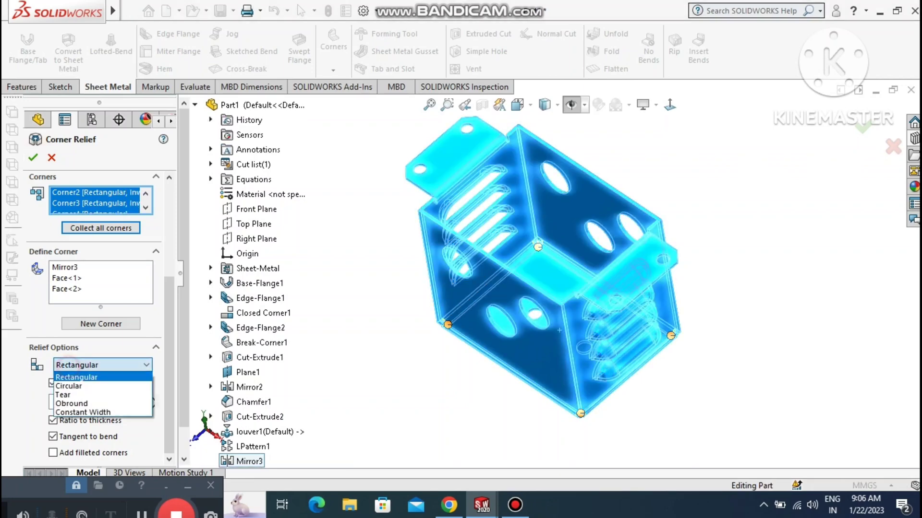
left_click(67, 403)
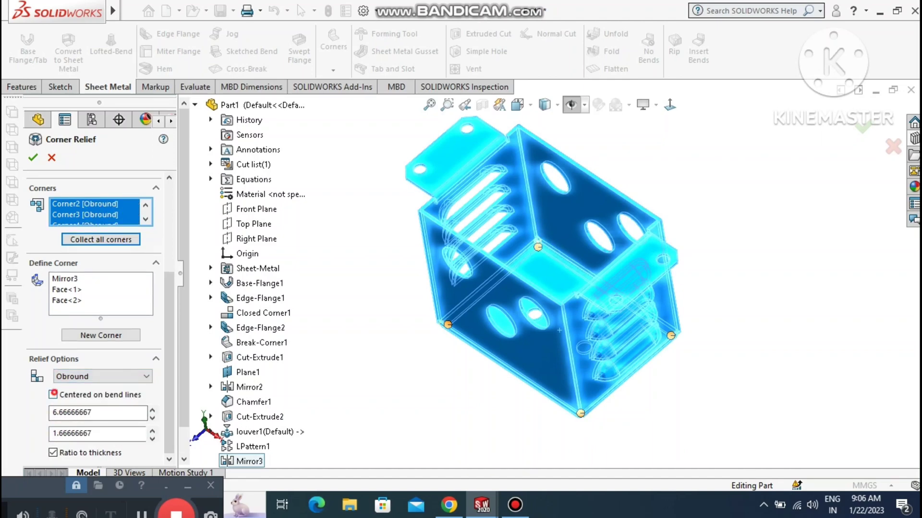
left_click(54, 395)
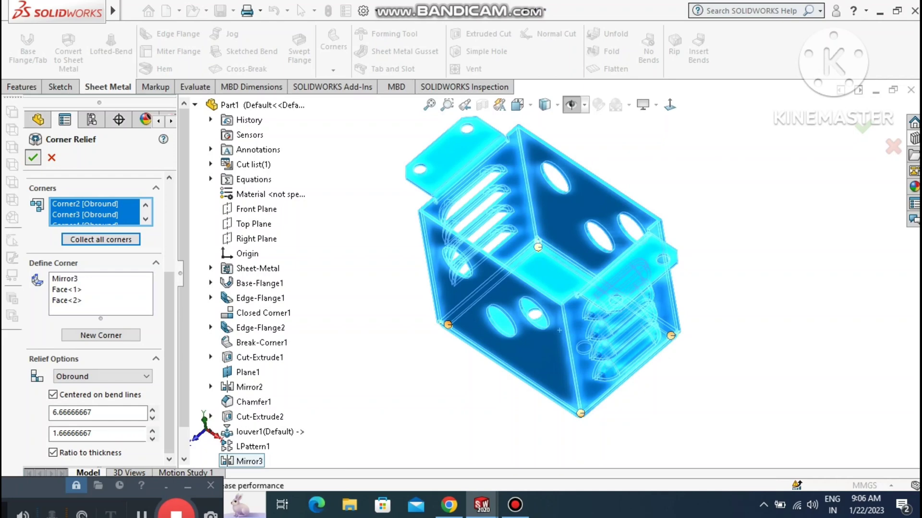
left_click(33, 158)
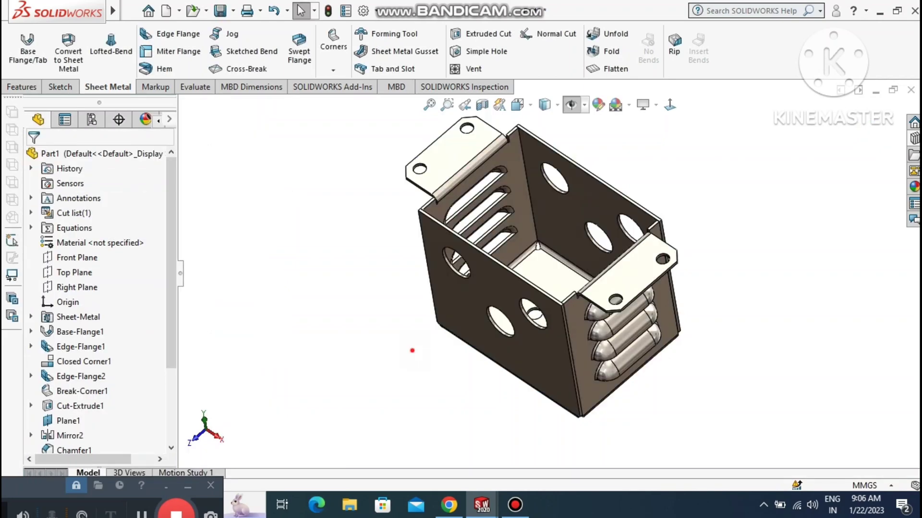
Examine the box from several sides, including the relief cuts at the corners of its base.
middle_click_drag(528, 308, 591, 231)
middle_click_drag(571, 288, 524, 259)
middle_click_drag(629, 212, 643, 197)
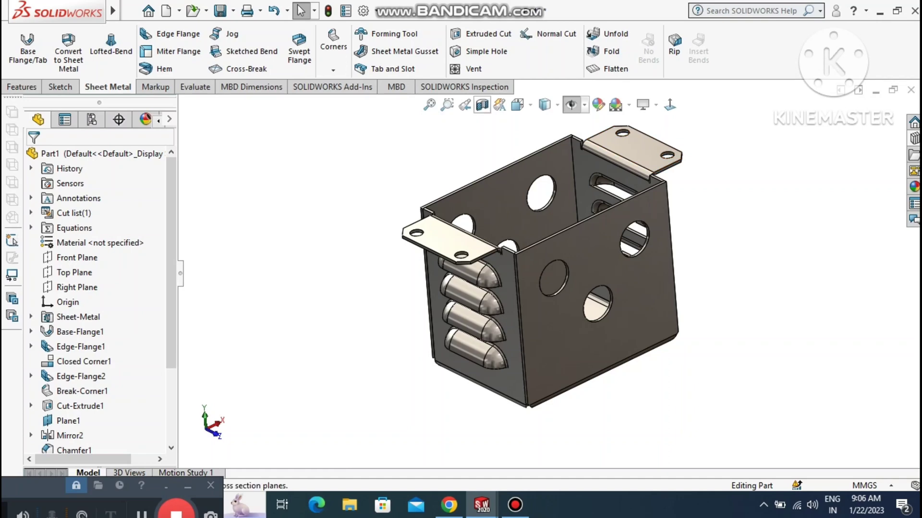
left_click(447, 105)
left_click_drag(361, 126, 789, 388)
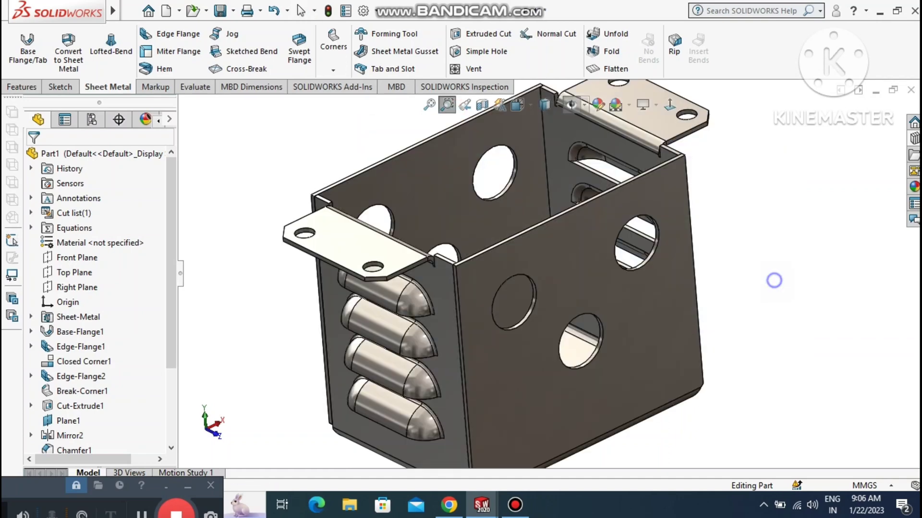
right_click(774, 281)
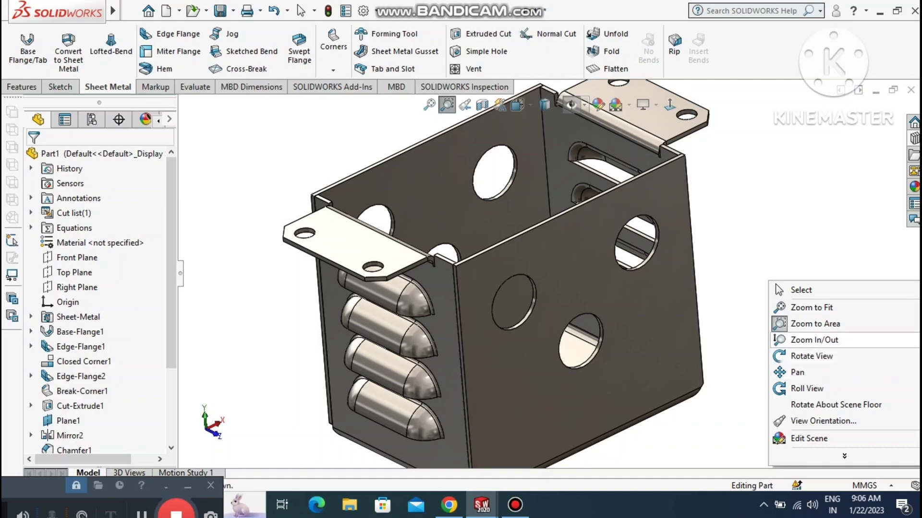
left_click(747, 286)
middle_click_drag(700, 313, 663, 149)
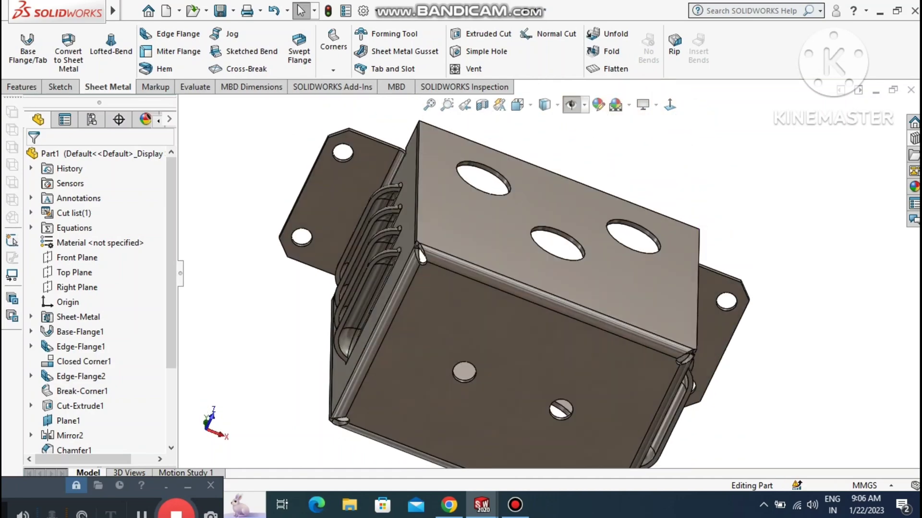
middle_click_drag(710, 285, 660, 447)
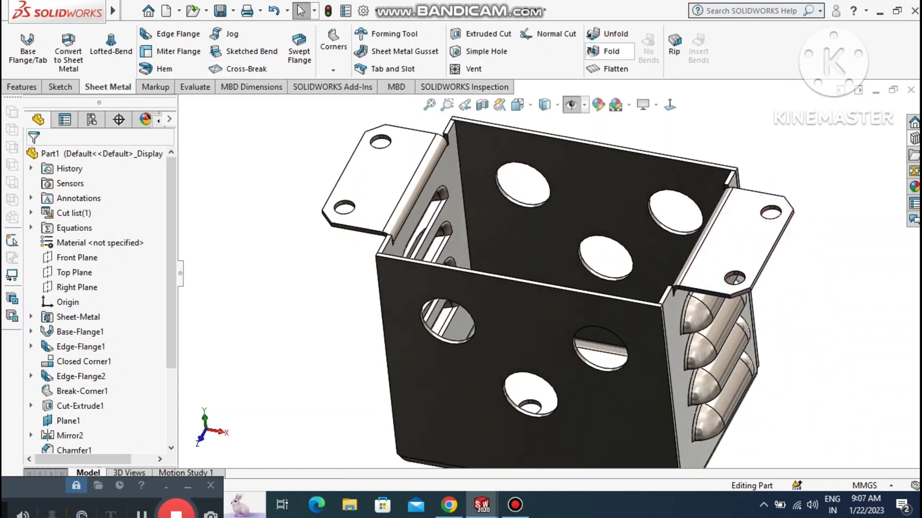
Flatten the sheet metal box and view the flat pattern normal to its face.
left_click(619, 71)
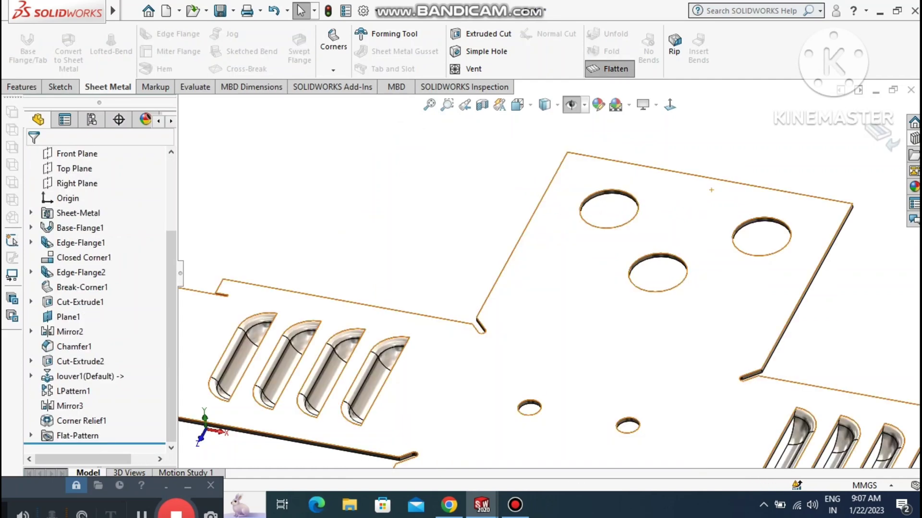
middle_click_drag(621, 290, 833, 221)
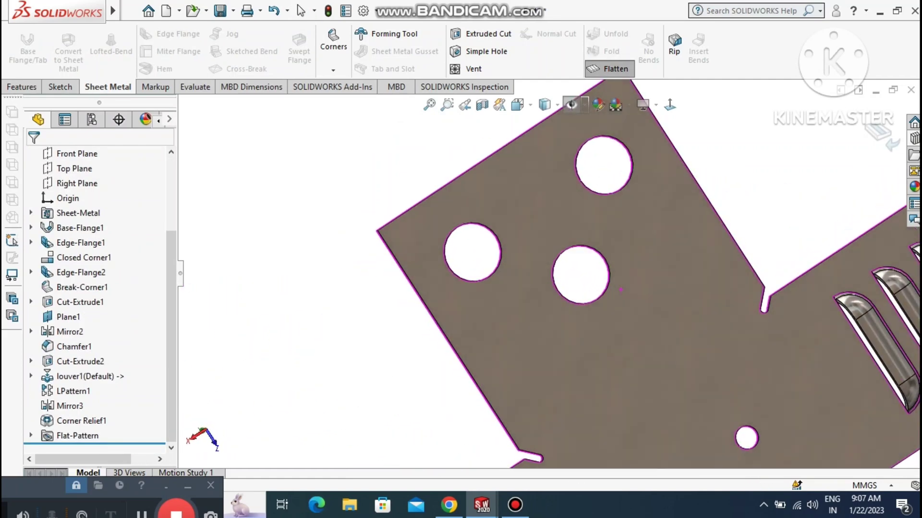
left_click(693, 274)
left_click(670, 104)
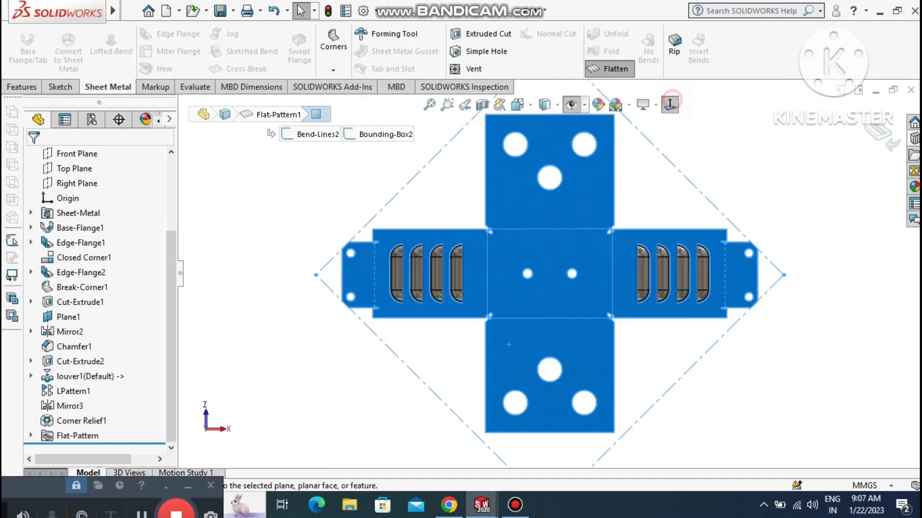
left_click(778, 191)
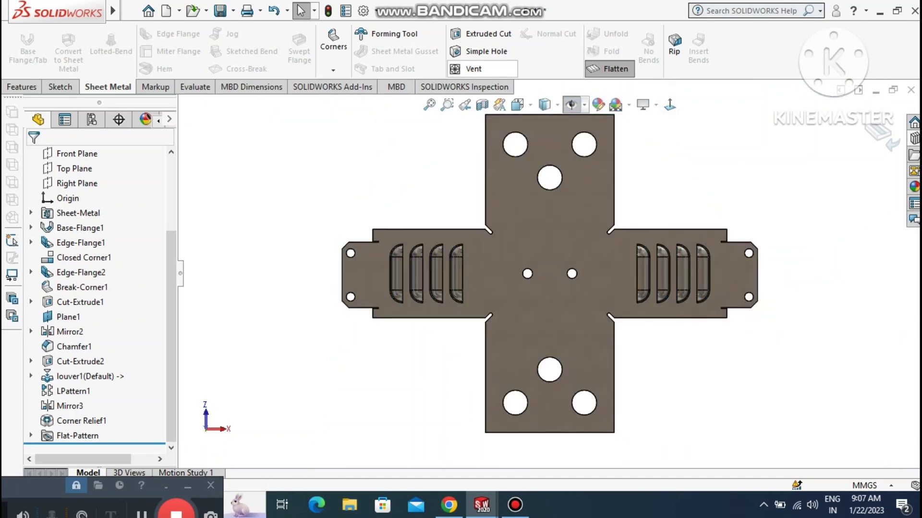
Display the flat pattern shaded without edges in isometric view.
left_click(544, 105)
left_click(545, 142)
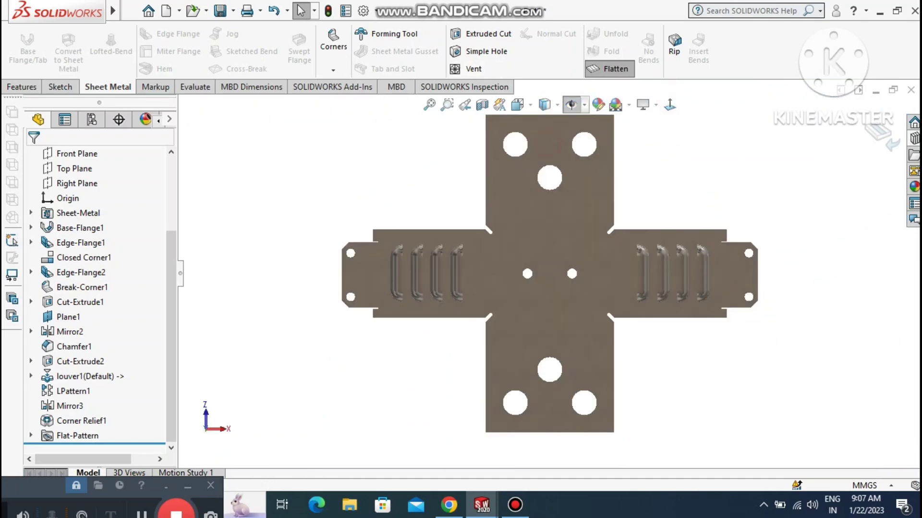
key("ctrl+7")
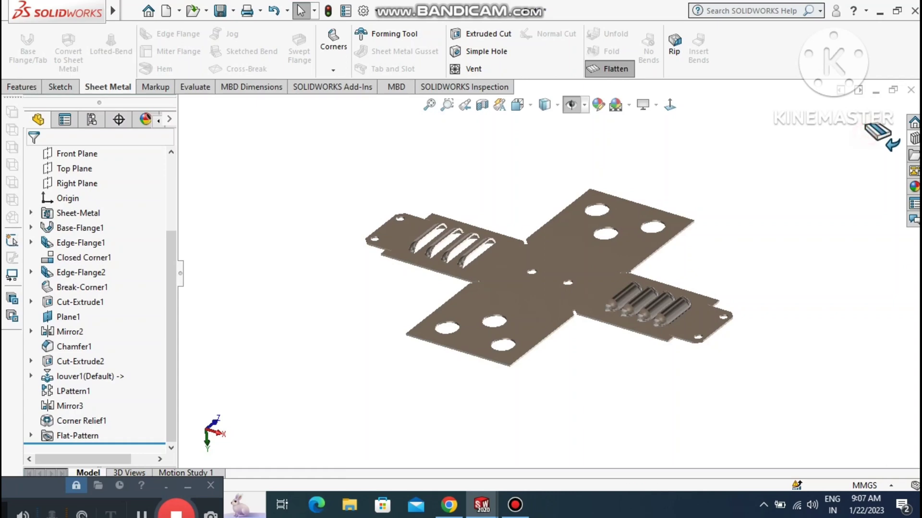
Exit the flat pattern to fold the box back and set the display style to shaded with edges.
left_click(882, 137)
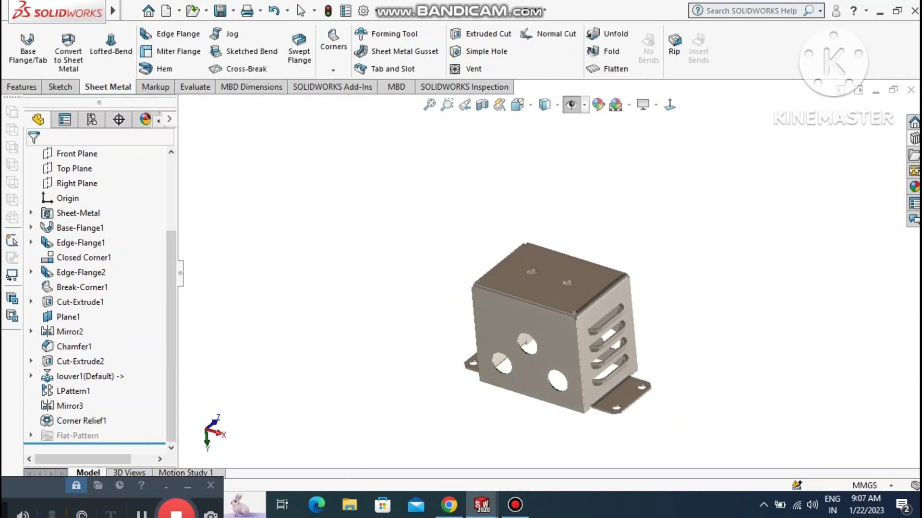
middle_click_drag(557, 326, 535, 324)
left_click(545, 104)
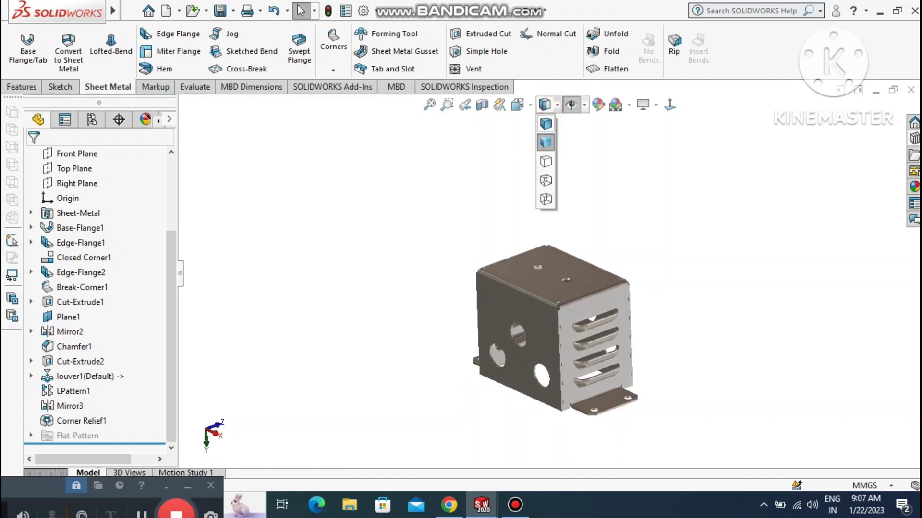
left_click(549, 124)
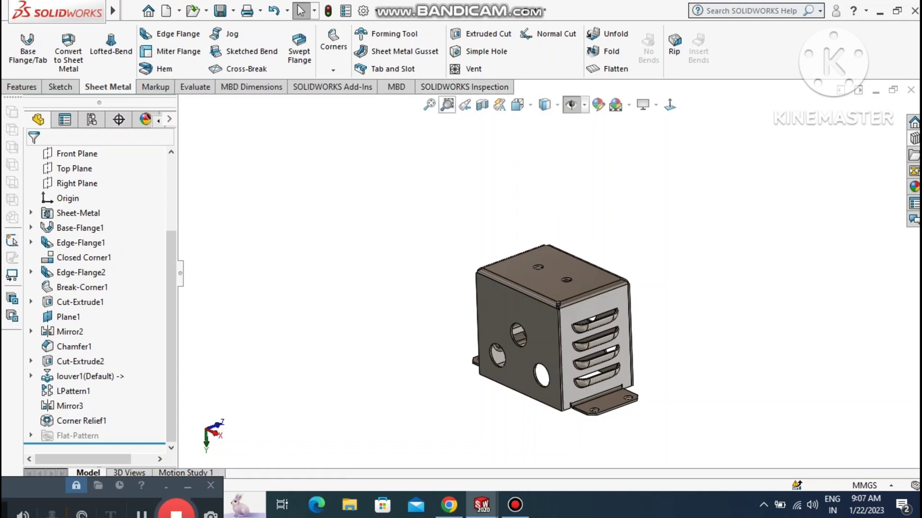
Examine the folded box enlarged and centered in view, with the louvered and drilled walls facing forward.
left_click(447, 105)
left_click_drag(420, 161, 720, 434)
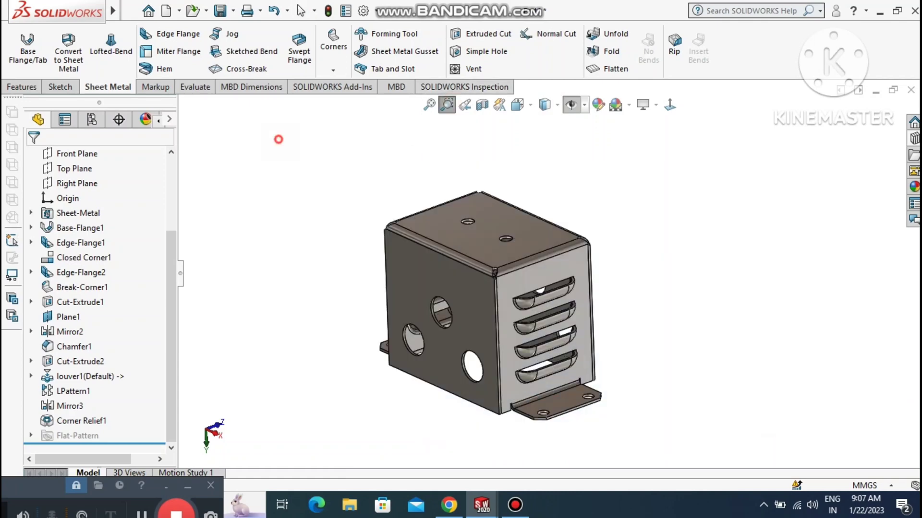
left_click_drag(278, 140, 695, 422)
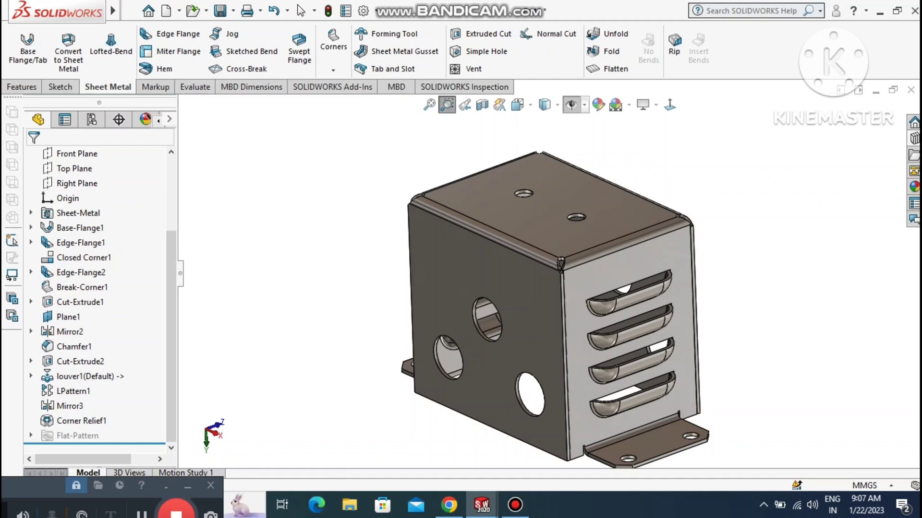
right_click(784, 214)
left_click(811, 308)
left_click_drag(811, 310, 748, 282)
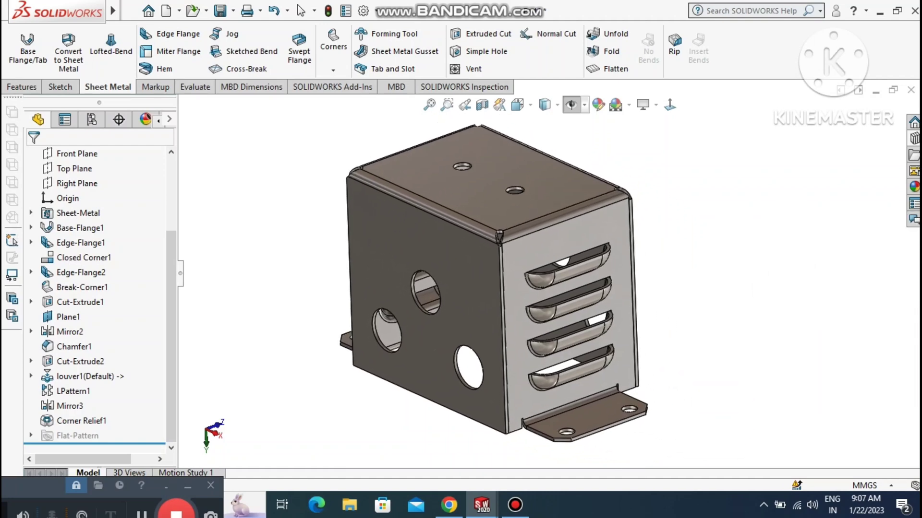
mouse_move(749, 283)
left_mouse_down()
mouse_move(616, 315)
mouse_move(701, 280)
mouse_move(733, 282)
left_mouse_up()
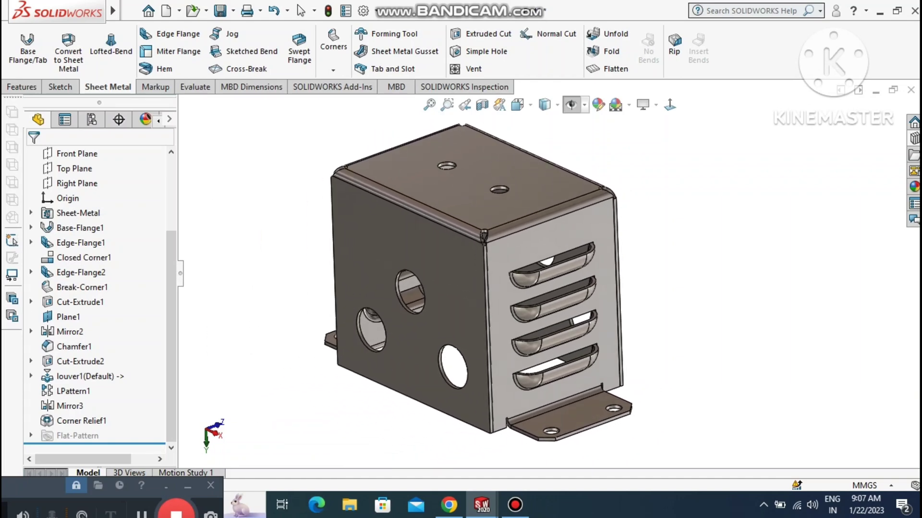